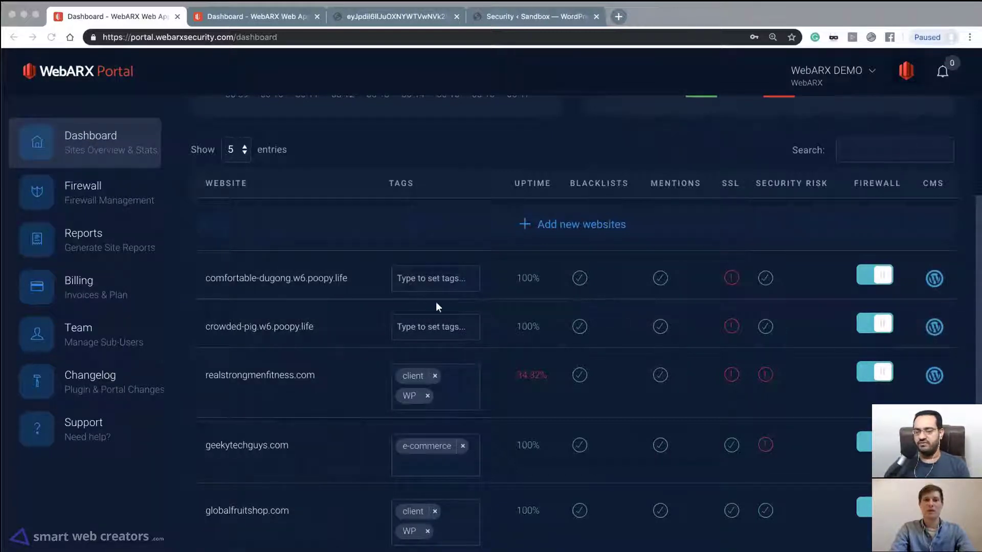
pyautogui.click(428, 277)
pyautogui.write('asd')
pyautogui.press('BackSpace')
pyautogui.press('BackSpace')
pyautogui.press('BackSpace')
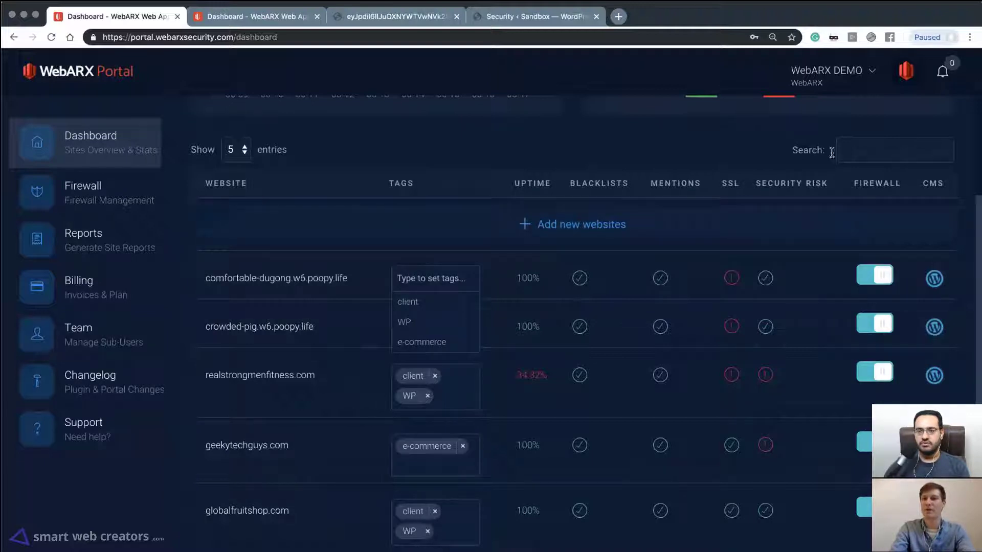
pyautogui.click(838, 155)
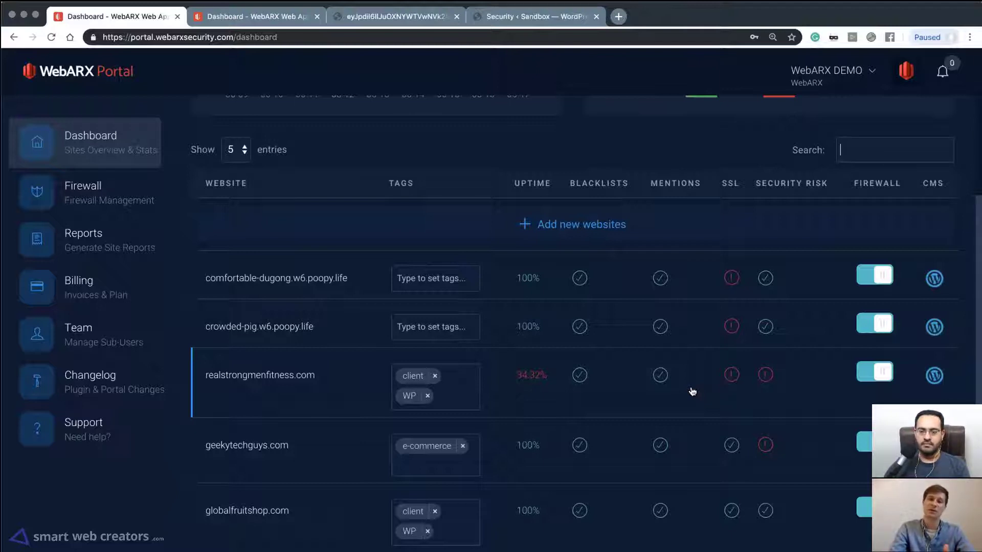
# Open the details page of globalfruitshop.com from the website list in the second dashboard tab
pyautogui.moveTo(732, 317)
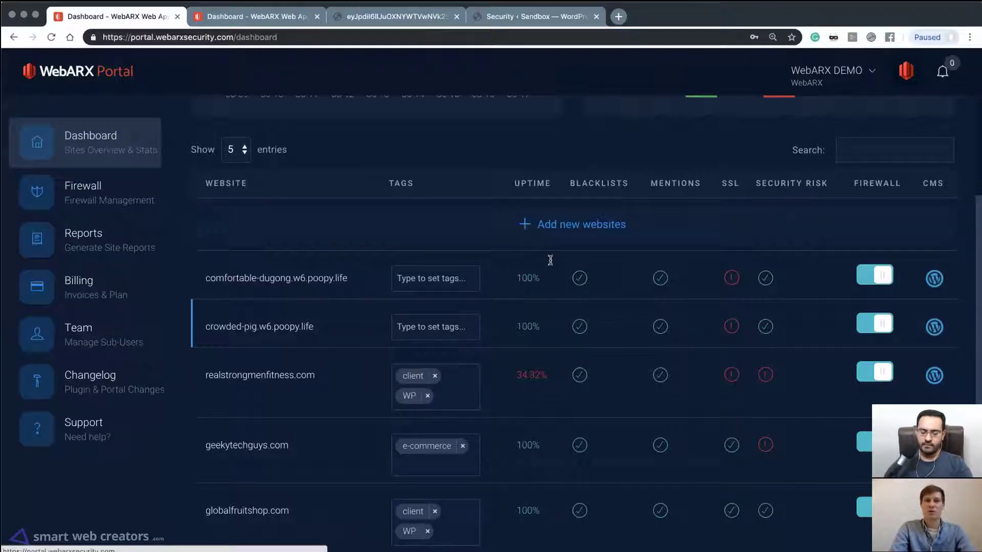
pyautogui.scroll(5, 550, 260)
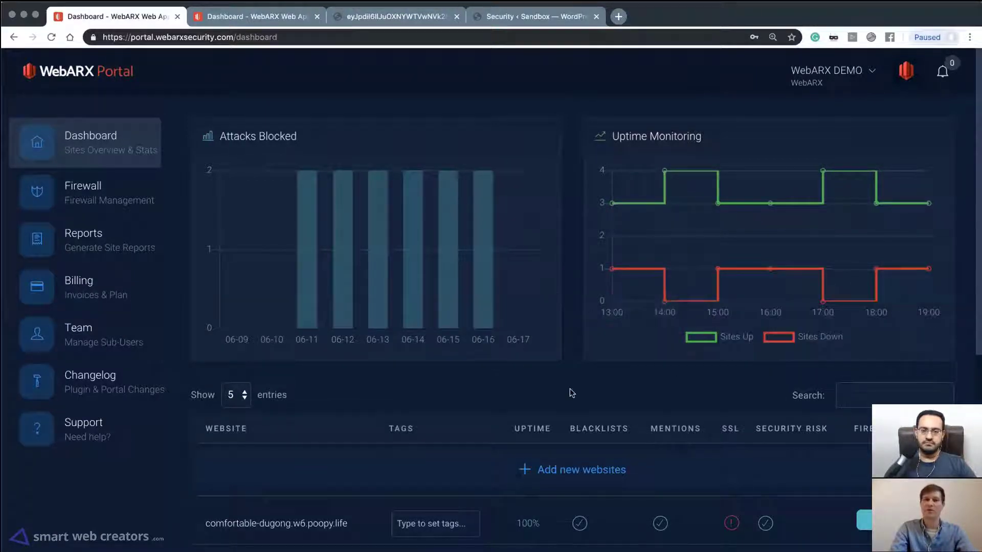
pyautogui.scroll(-6, 511, 378)
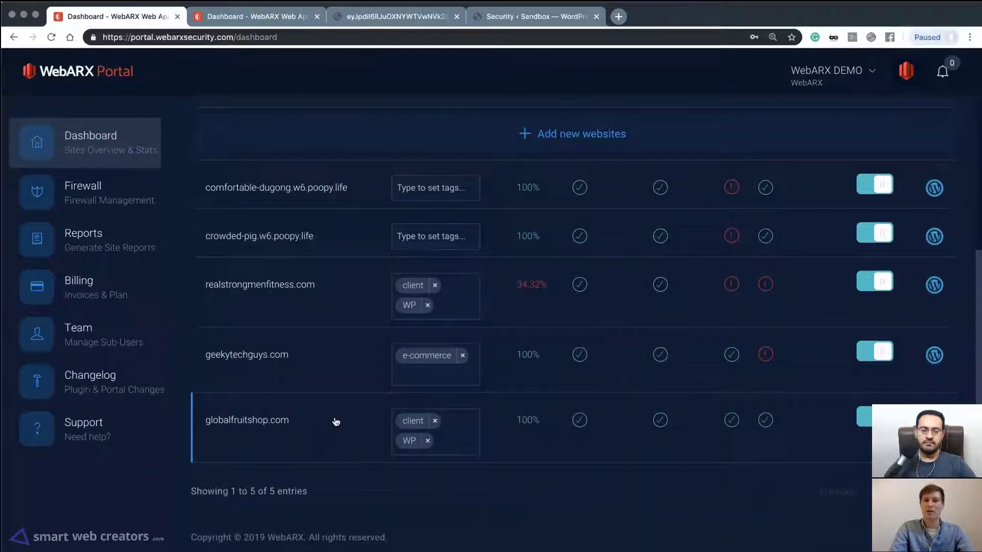
pyautogui.click(250, 17)
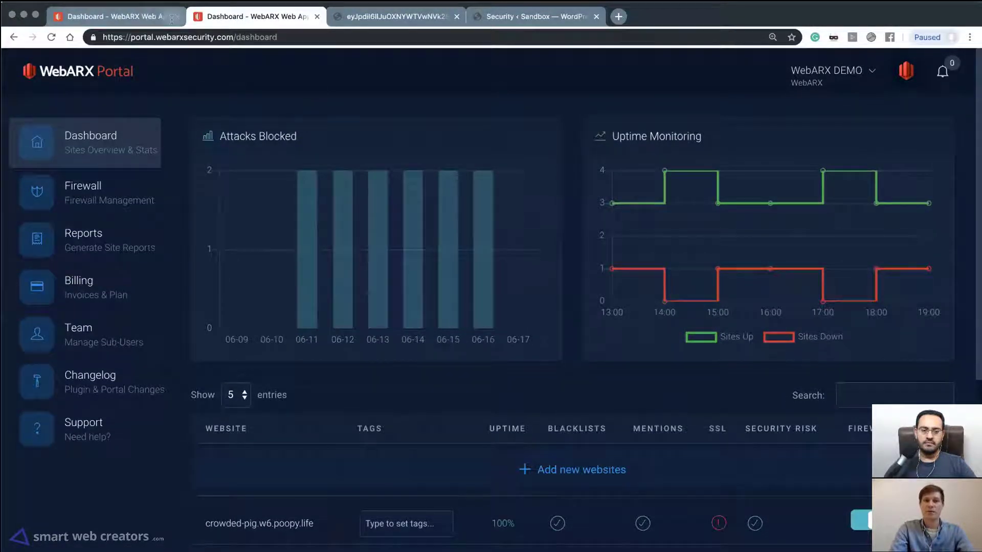
pyautogui.scroll(-5, 274, 423)
pyautogui.click(274, 436)
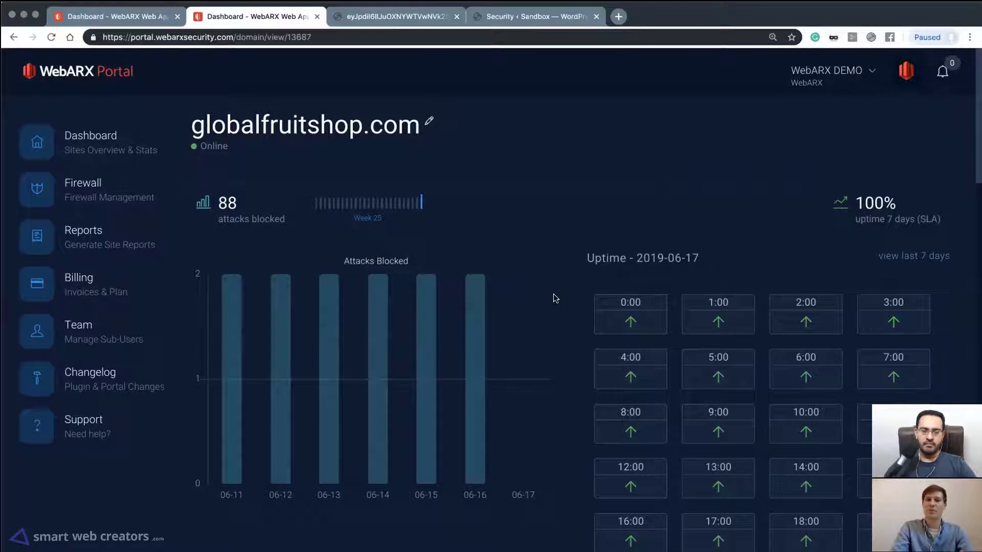
# Examine the monitoring scan results of globalfruitshop.com, including critical issues and passed security checks
pyautogui.scroll(-7, 555, 297)
pyautogui.scroll(-3, 556, 298)
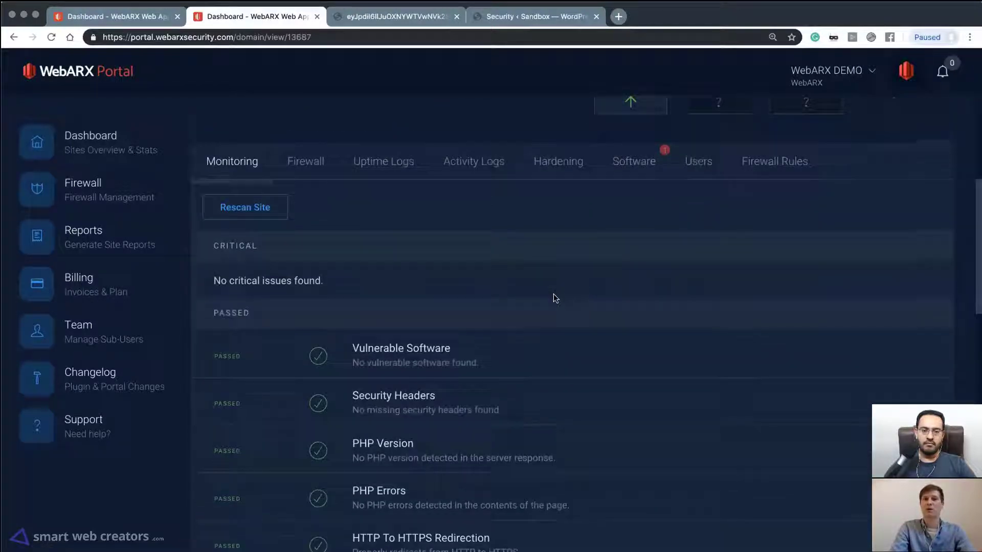
pyautogui.scroll(-1, 555, 297)
pyautogui.scroll(1, 555, 298)
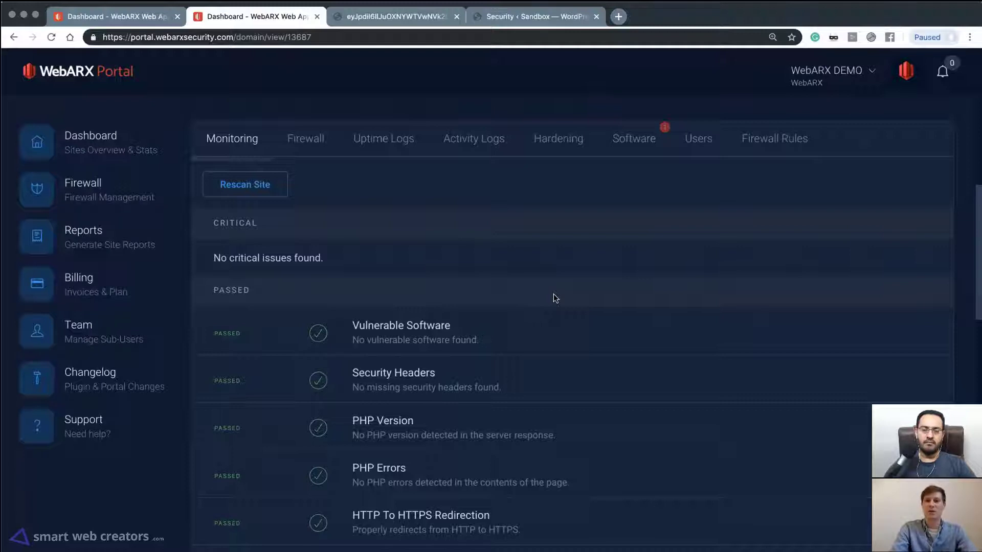
pyautogui.scroll(-1, 556, 298)
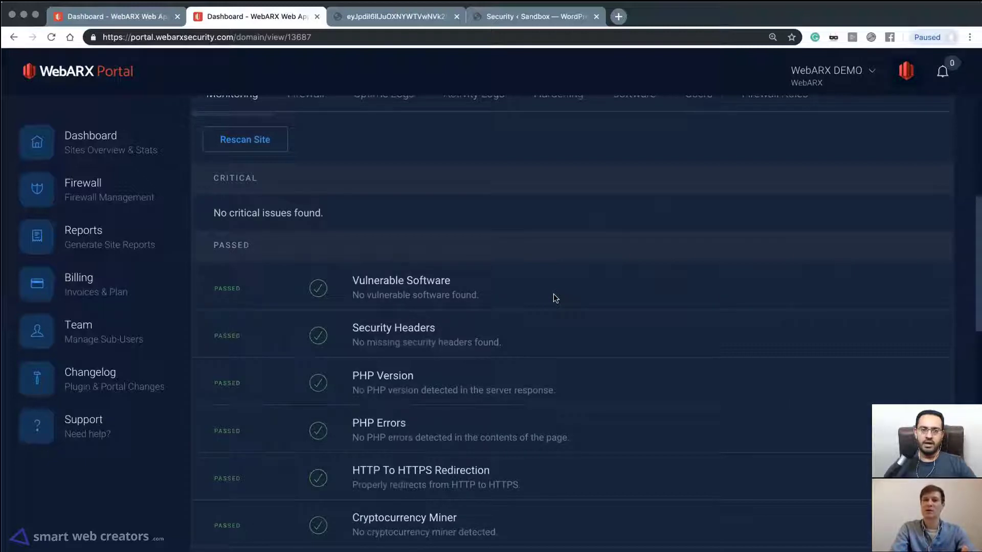
pyautogui.scroll(-1, 555, 298)
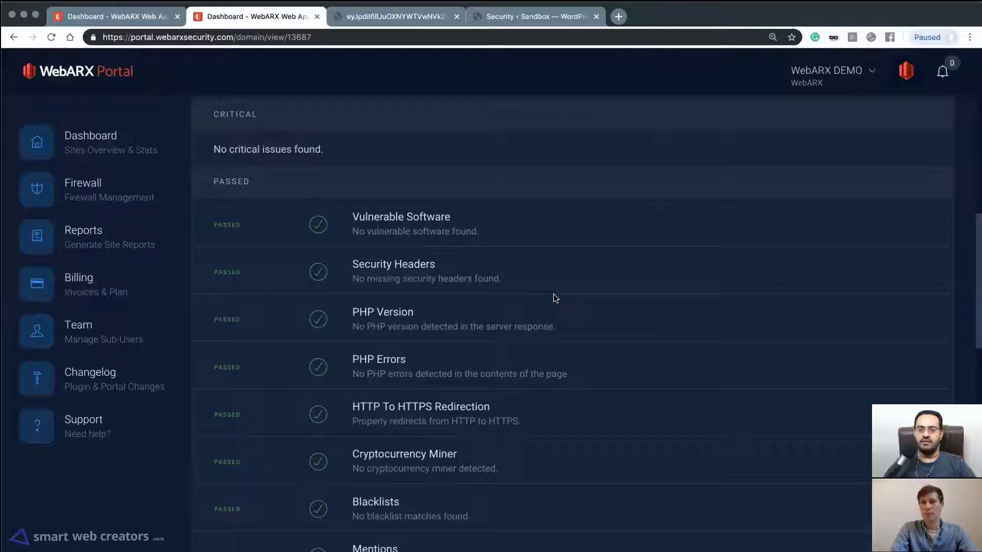
pyautogui.scroll(3, 553, 294)
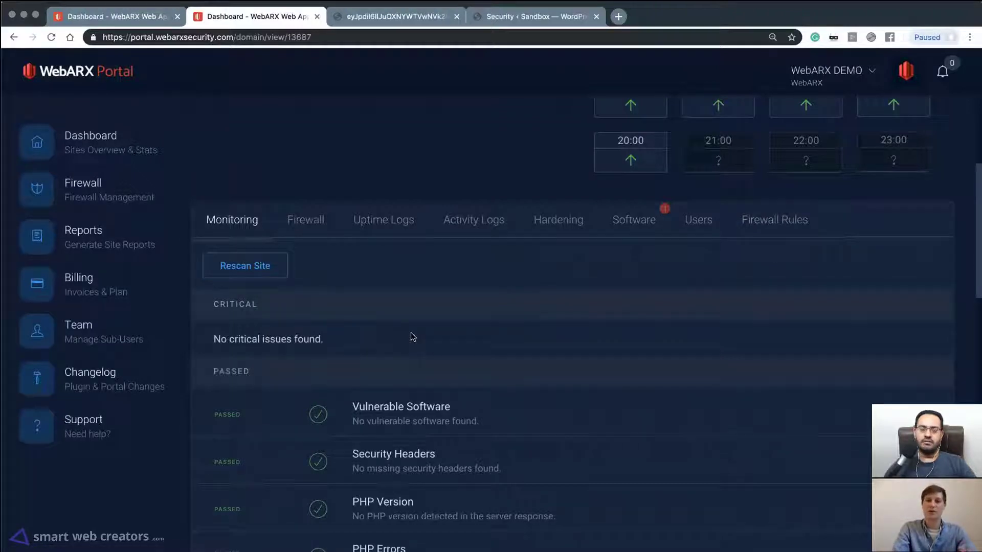
pyautogui.scroll(-2, 413, 336)
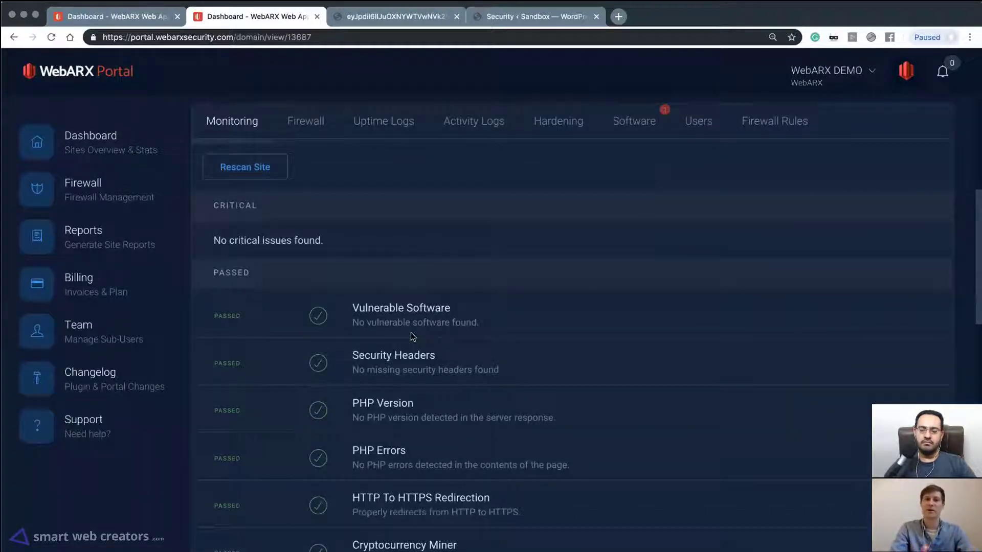
# Look through the remaining monitoring checks and the site's email notification options
pyautogui.scroll(-8, 413, 337)
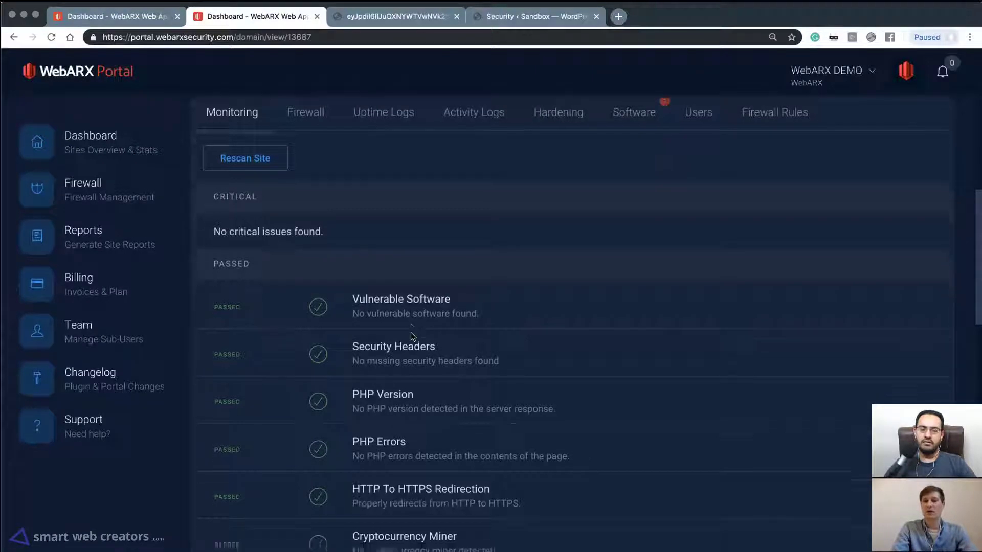
pyautogui.scroll(-5, 412, 337)
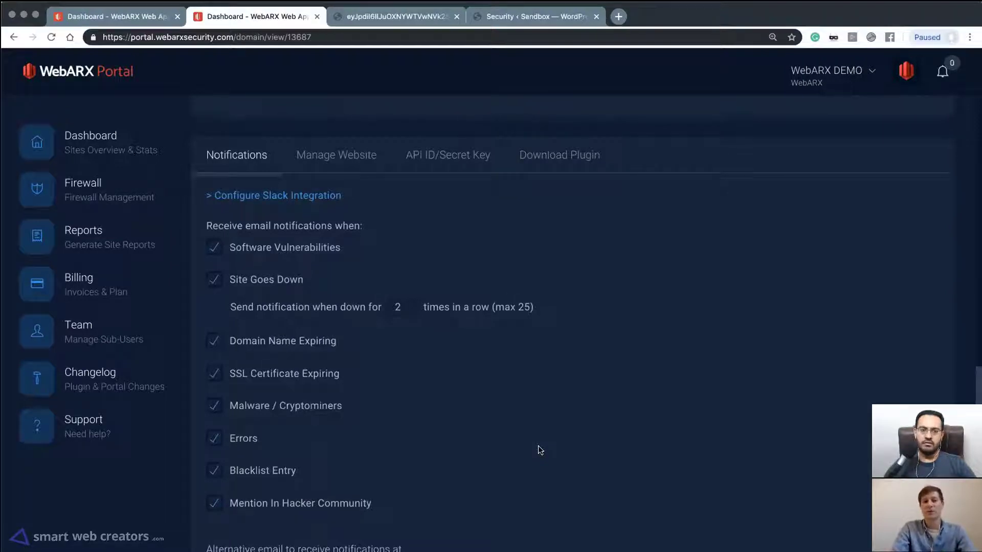
pyautogui.scroll(5, 538, 446)
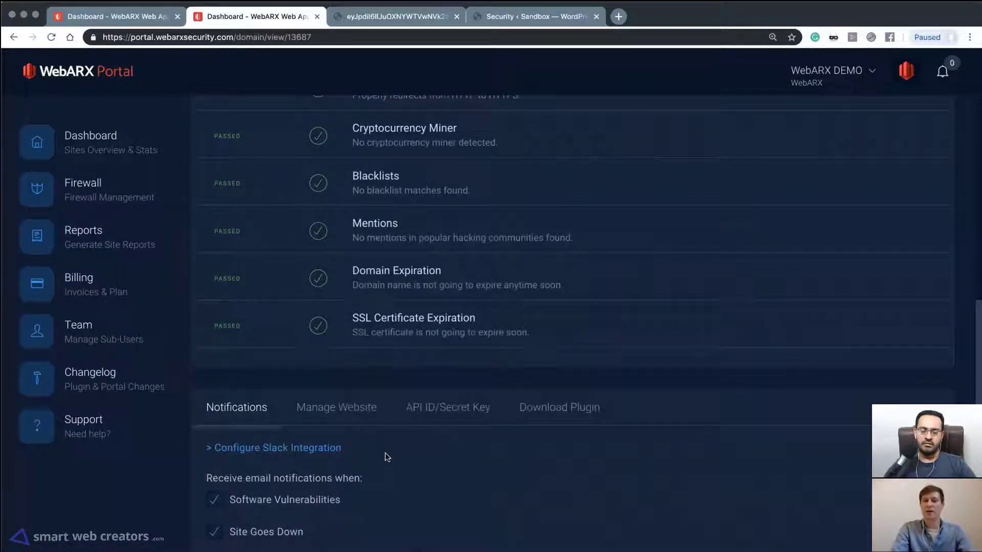
pyautogui.scroll(-4, 385, 456)
pyautogui.moveTo(343, 316)
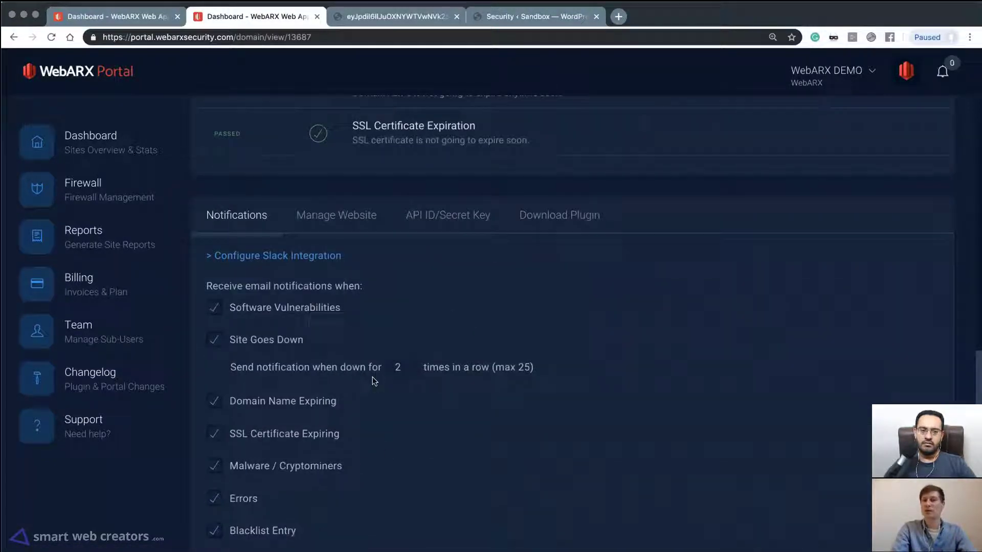
# Open the firewall log of globalfruitshop.com and review the blocked requests
pyautogui.scroll(8, 373, 379)
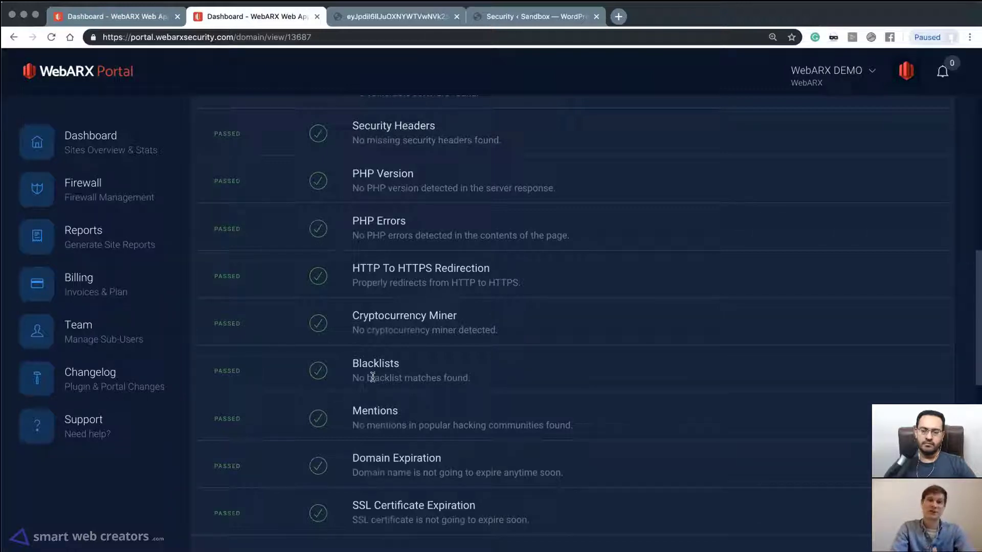
pyautogui.scroll(10, 372, 379)
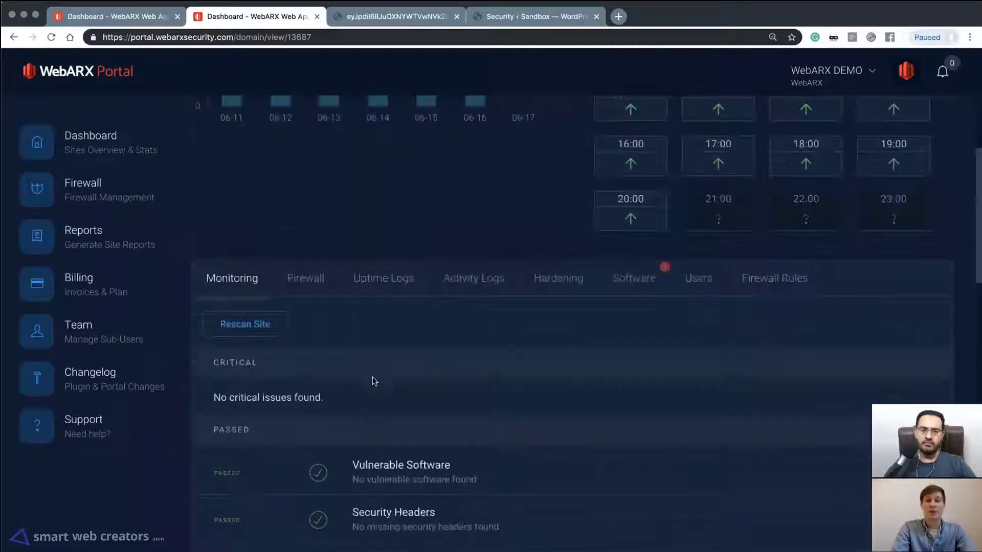
pyautogui.scroll(4, 373, 381)
pyautogui.scroll(-5, 372, 381)
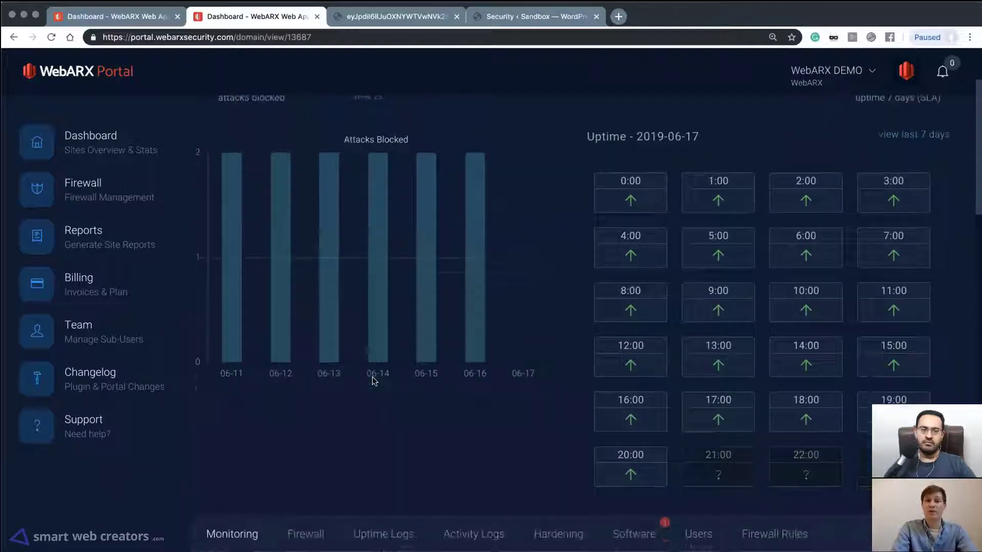
pyautogui.click(306, 306)
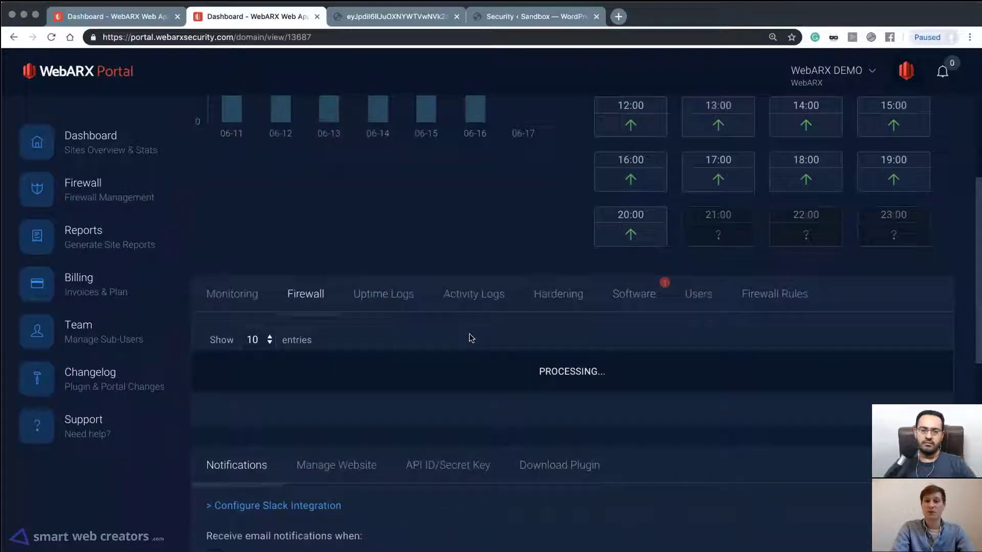
pyautogui.scroll(-5, 471, 338)
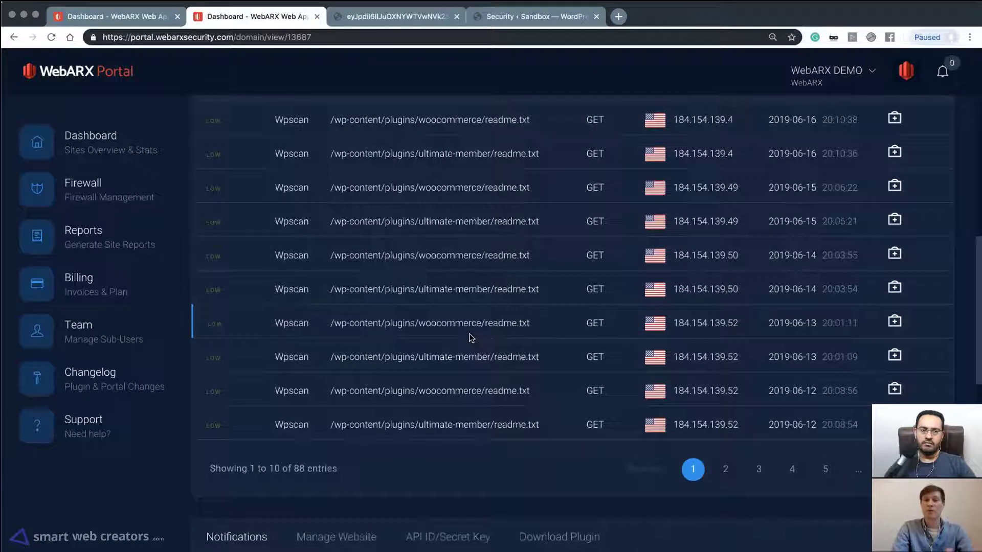
pyautogui.scroll(2, 471, 338)
pyautogui.scroll(-1, 469, 334)
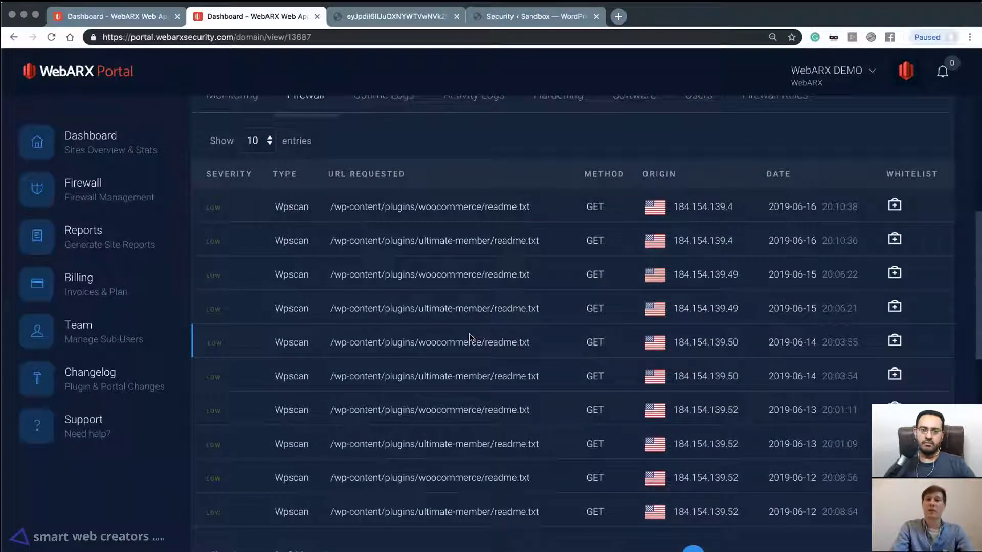
# Start a new rule in the portal's firewall management and title it /wp-admin/
pyautogui.click(71, 201)
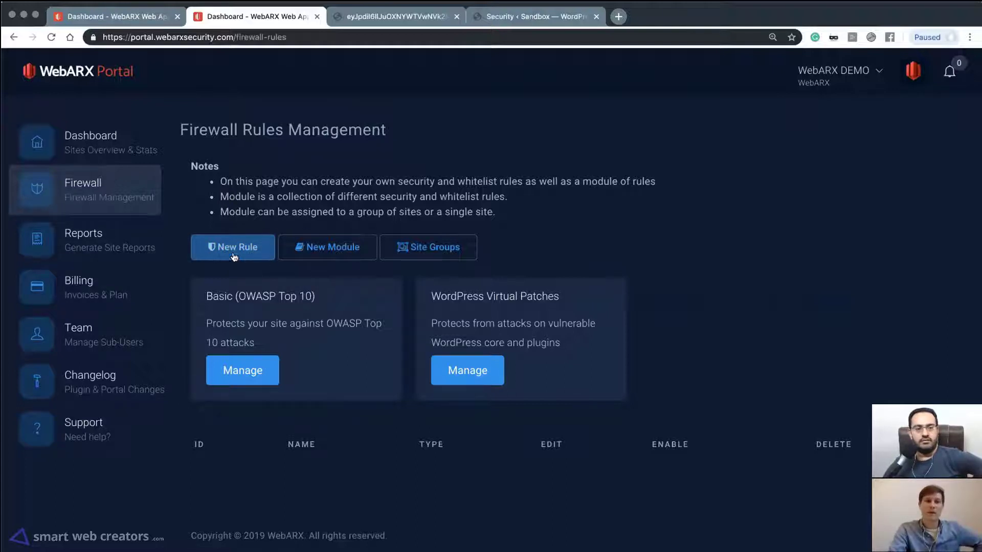
pyautogui.click(266, 254)
pyautogui.scroll(-3, 517, 351)
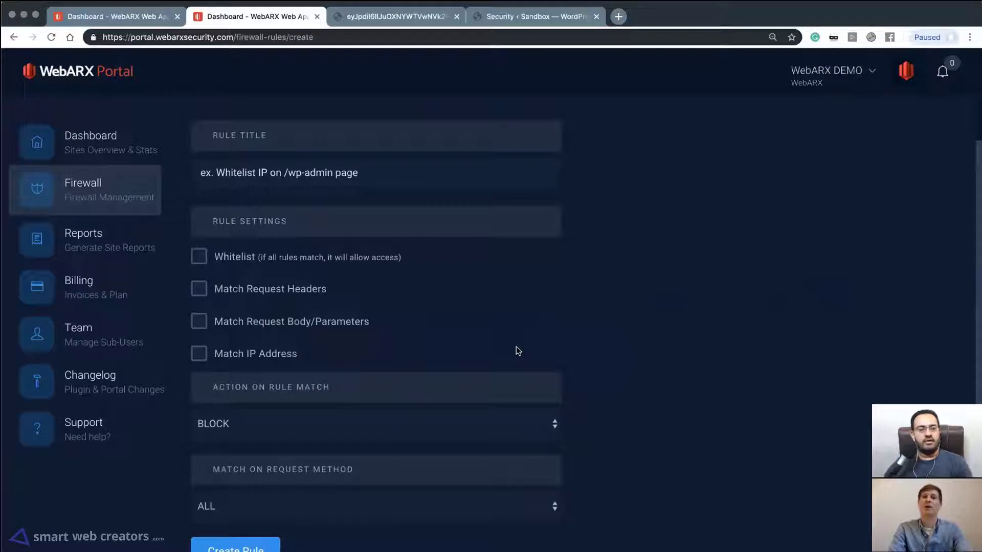
pyautogui.scroll(2, 517, 351)
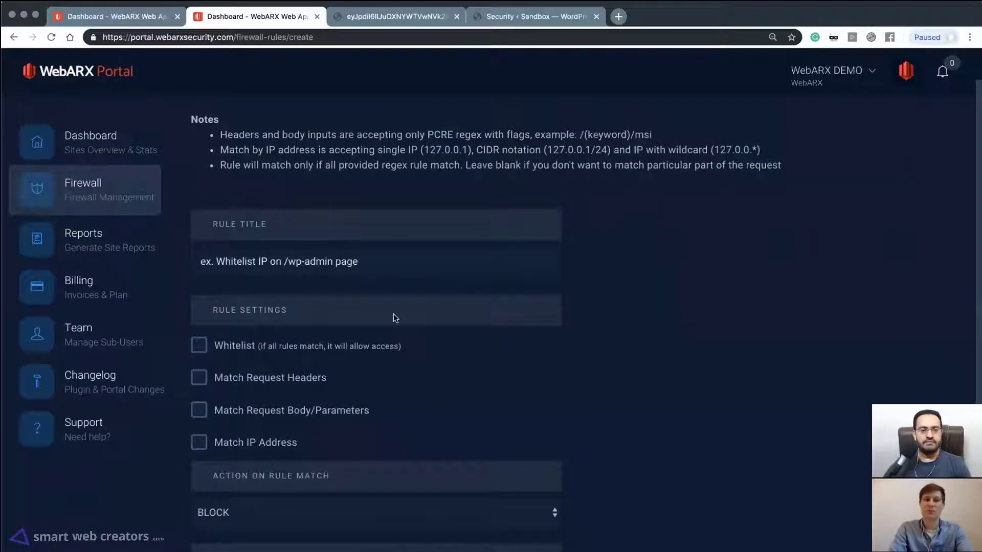
pyautogui.click(398, 258)
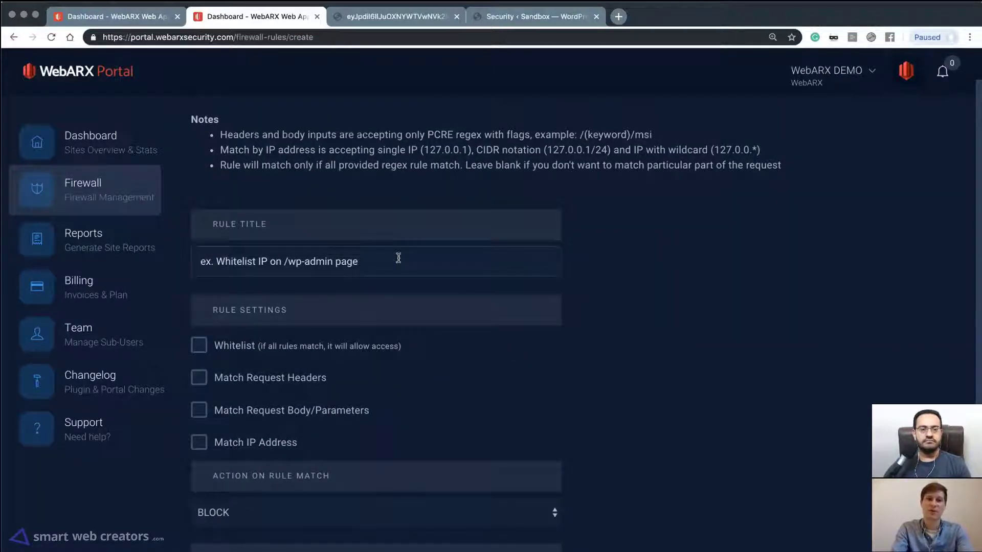
pyautogui.write('/')
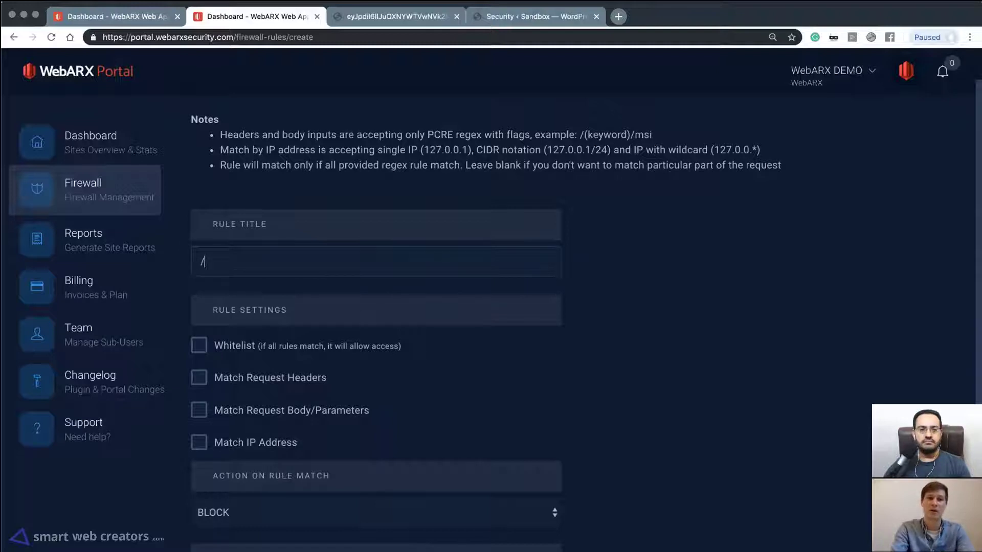
pyautogui.write('wp-admin/')
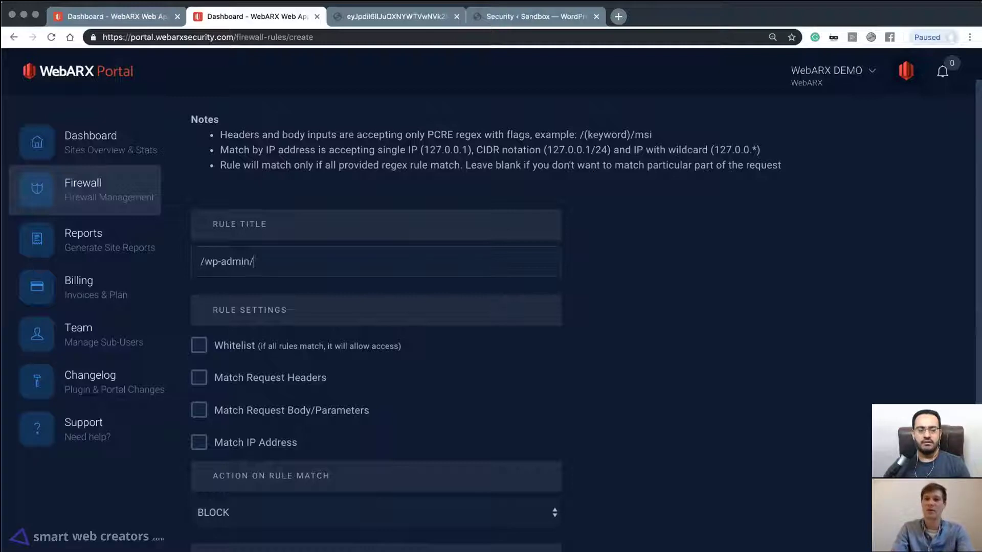
# Make the /wp-admin/ rule a whitelist rule and keep its request method on ALL
pyautogui.scroll(-2, 324, 272)
pyautogui.click(218, 243)
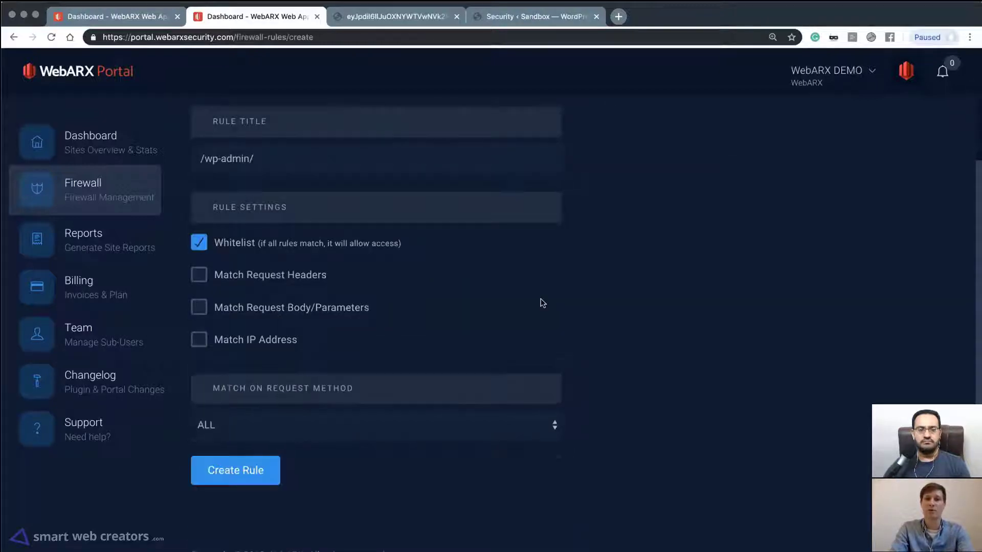
pyautogui.click(266, 428)
pyautogui.click(242, 428)
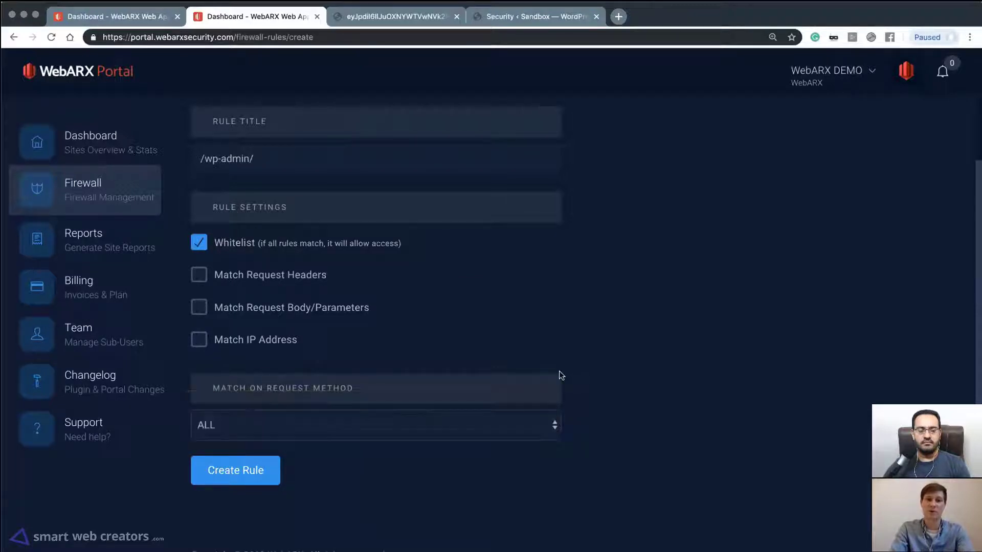
# Enable IP address matching and request header matching for the whitelist rule
pyautogui.scroll(3, 559, 372)
pyautogui.scroll(-2, 511, 369)
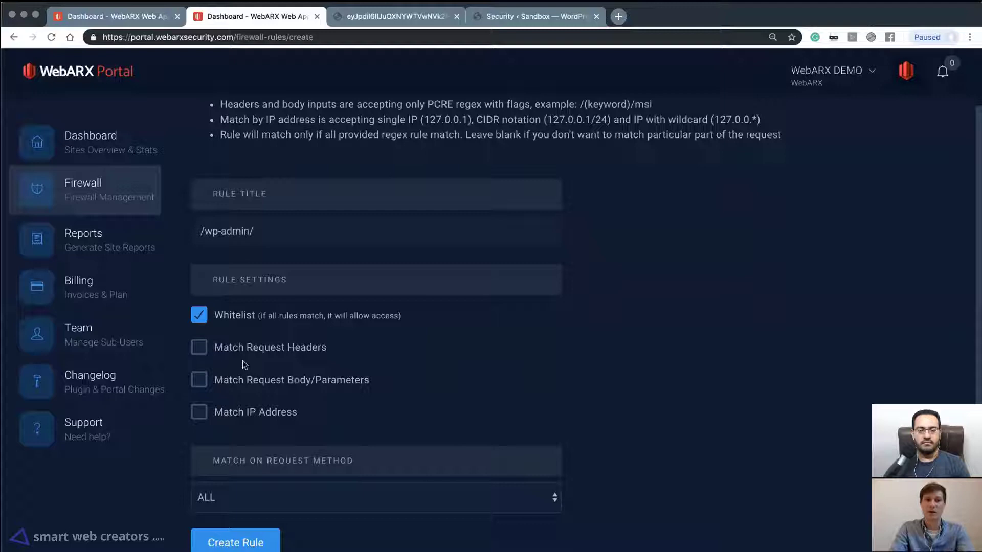
pyautogui.scroll(-2, 217, 364)
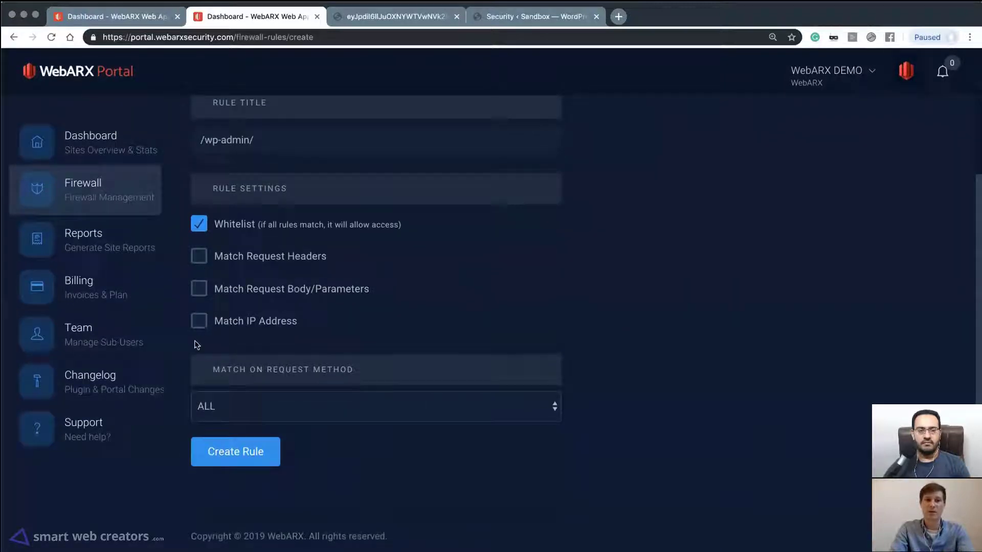
pyautogui.click(199, 321)
pyautogui.scroll(3, 660, 238)
pyautogui.click(667, 292)
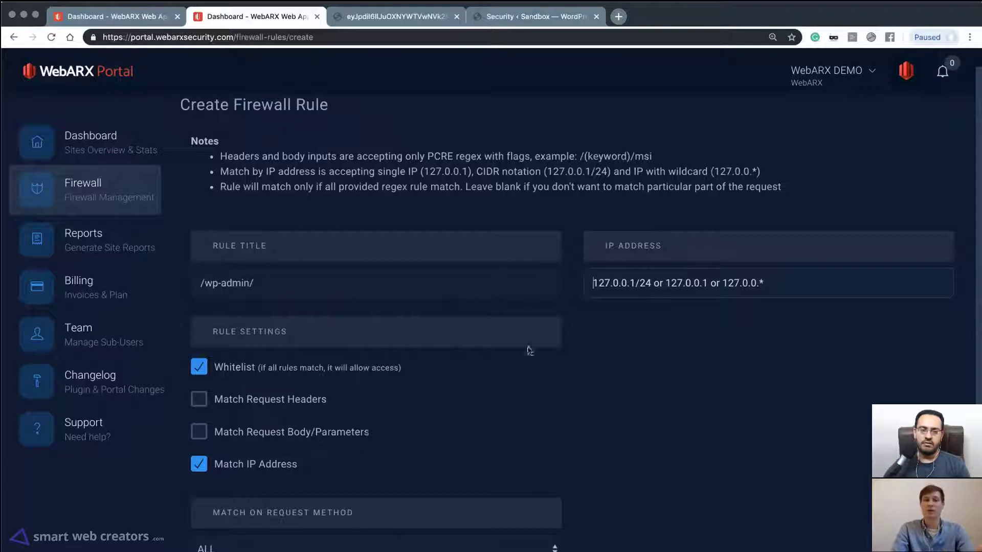
pyautogui.click(244, 405)
pyautogui.scroll(-3, 596, 397)
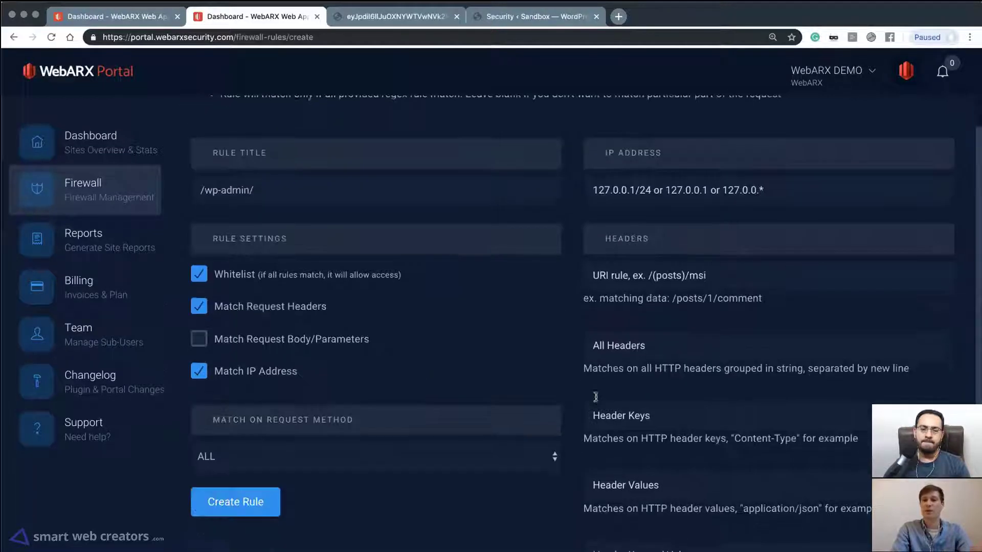
# Review the /wp-admin/ rule form's notes, matching settings, IP address field and header fields
pyautogui.scroll(-3, 716, 278)
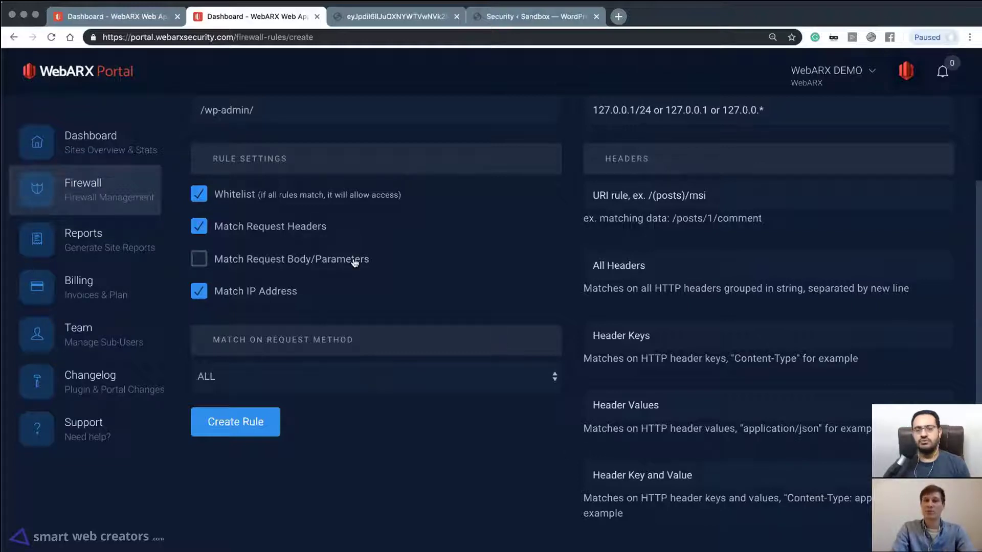
pyautogui.scroll(3, 262, 265)
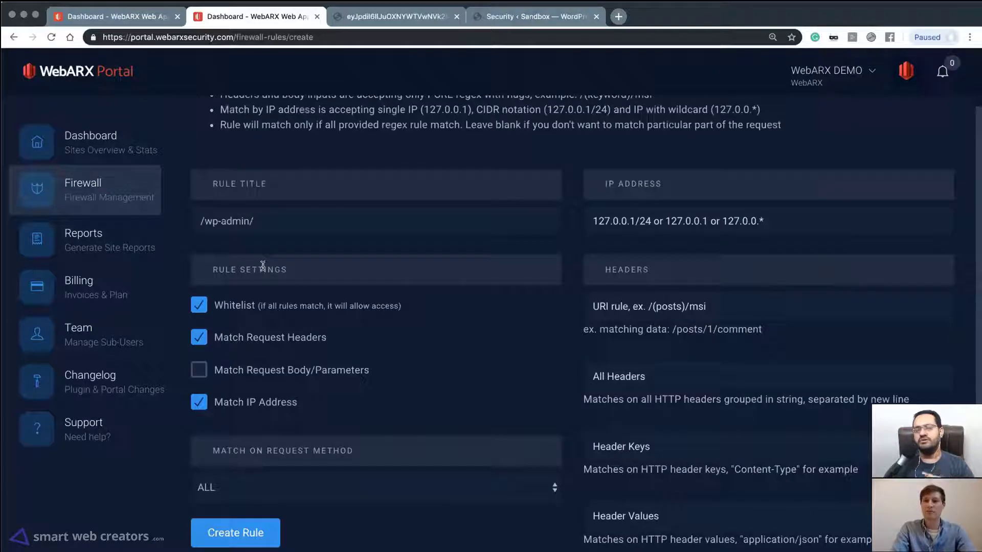
pyautogui.scroll(-1, 263, 265)
pyautogui.scroll(-1, 262, 268)
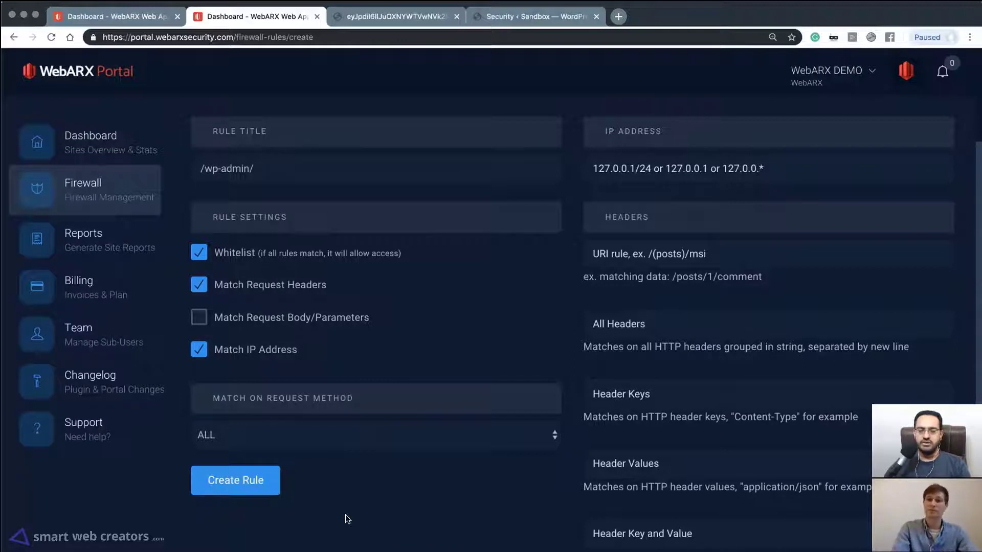
pyautogui.scroll(3, 349, 522)
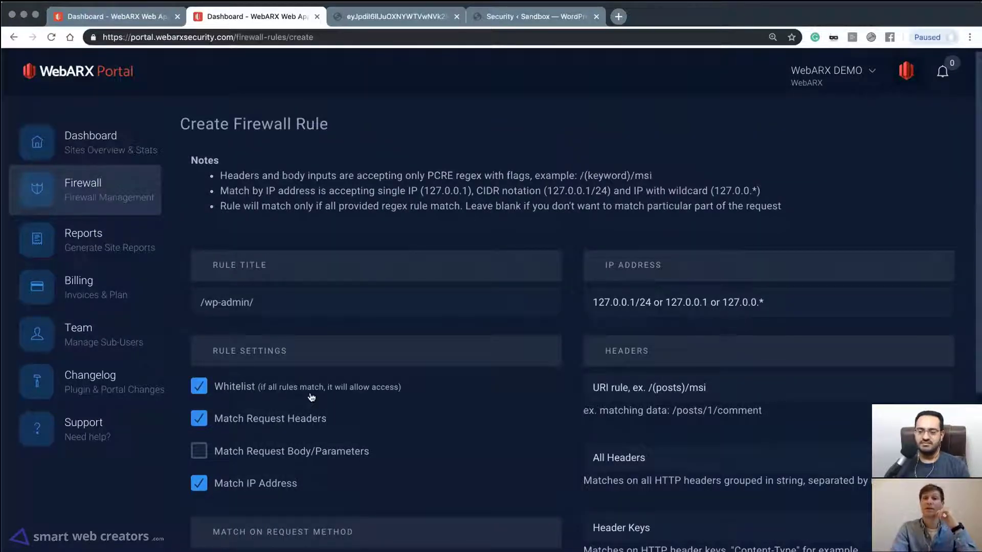
pyautogui.scroll(-1, 501, 437)
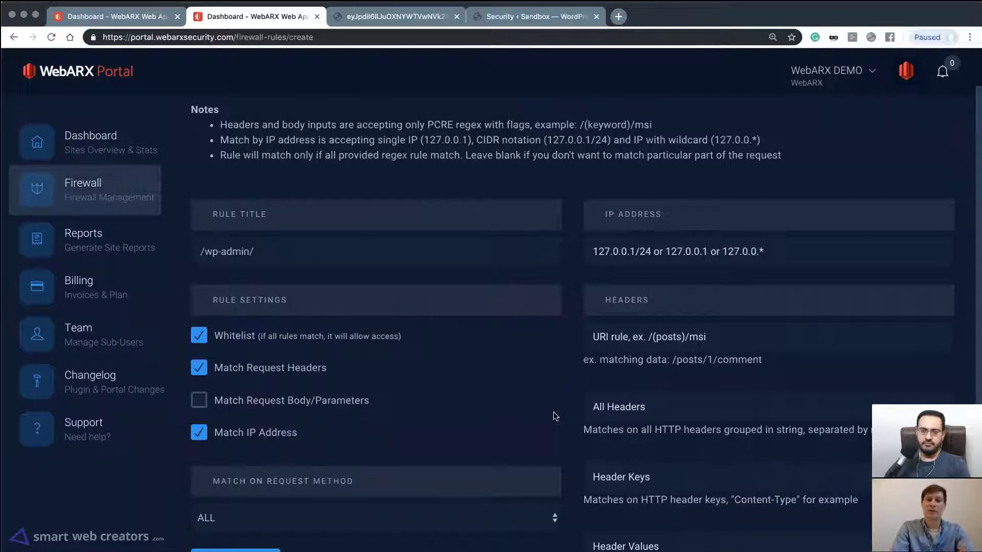
pyautogui.scroll(-2, 554, 414)
pyautogui.scroll(2, 243, 319)
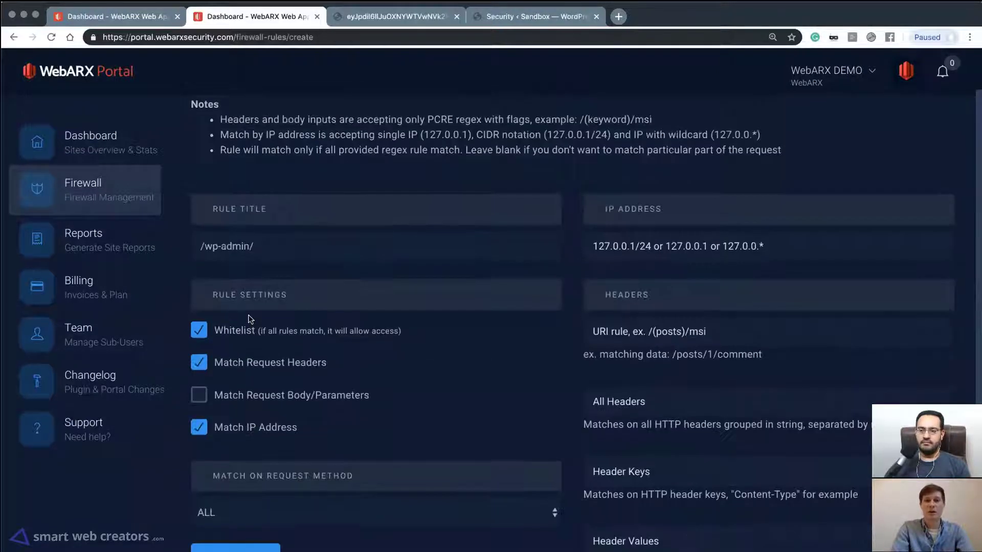
# Enable request body/parameter matching for the /wp-admin/ rule and leave its request method on ALL
pyautogui.scroll(-4, 246, 238)
pyautogui.click(252, 210)
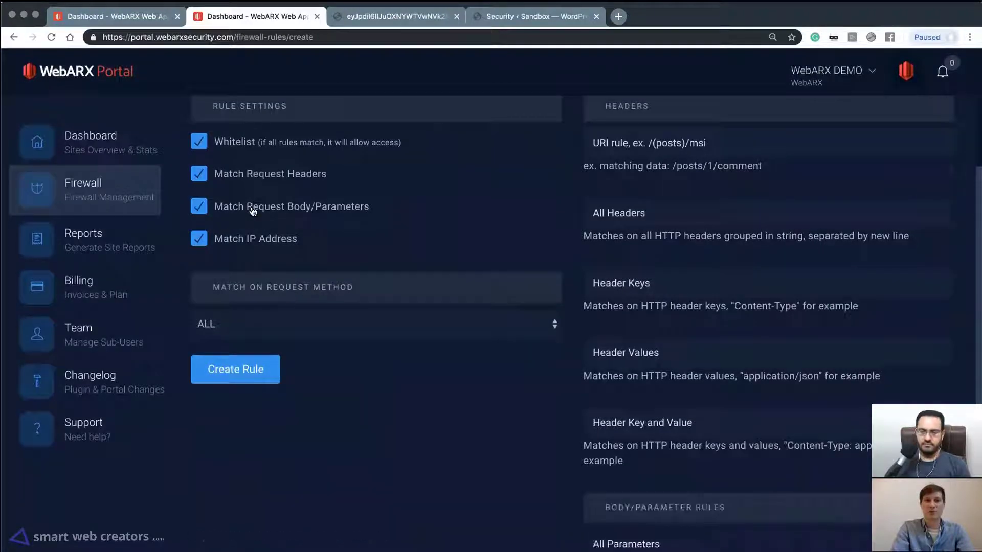
pyautogui.click(253, 324)
pyautogui.click(337, 387)
pyautogui.scroll(5, 337, 388)
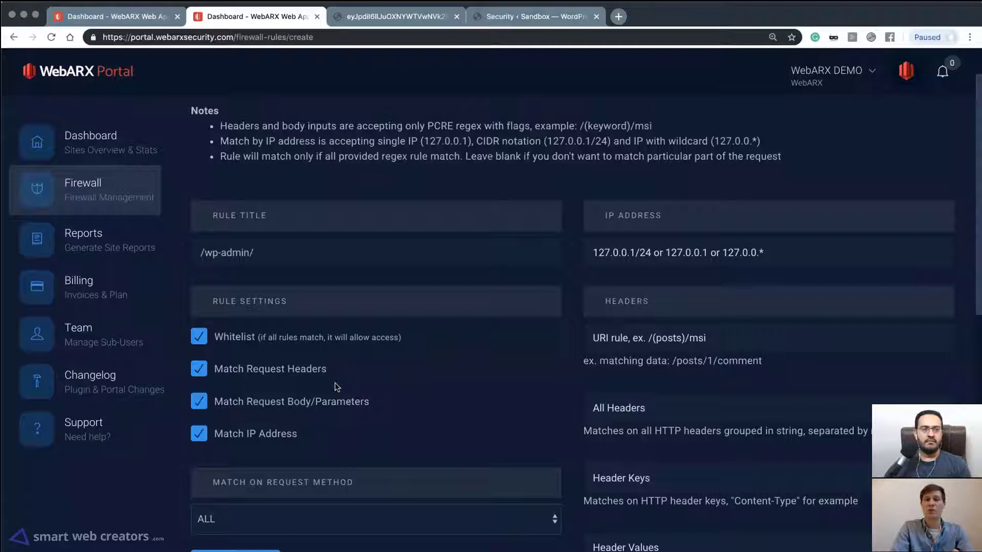
# Turn off the rule's whitelist setting and show the available actions on rule match
pyautogui.click(220, 336)
pyautogui.scroll(-3, 311, 509)
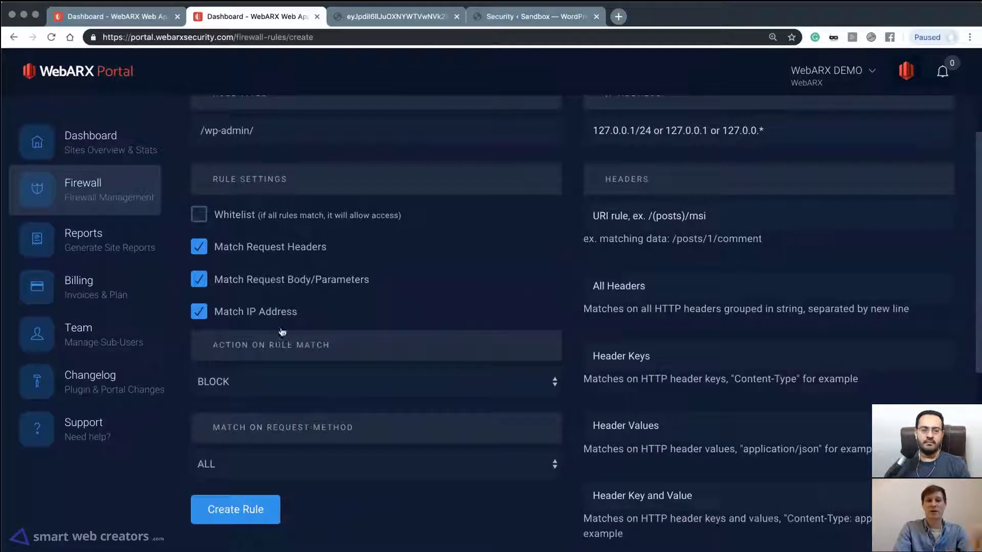
pyautogui.click(261, 397)
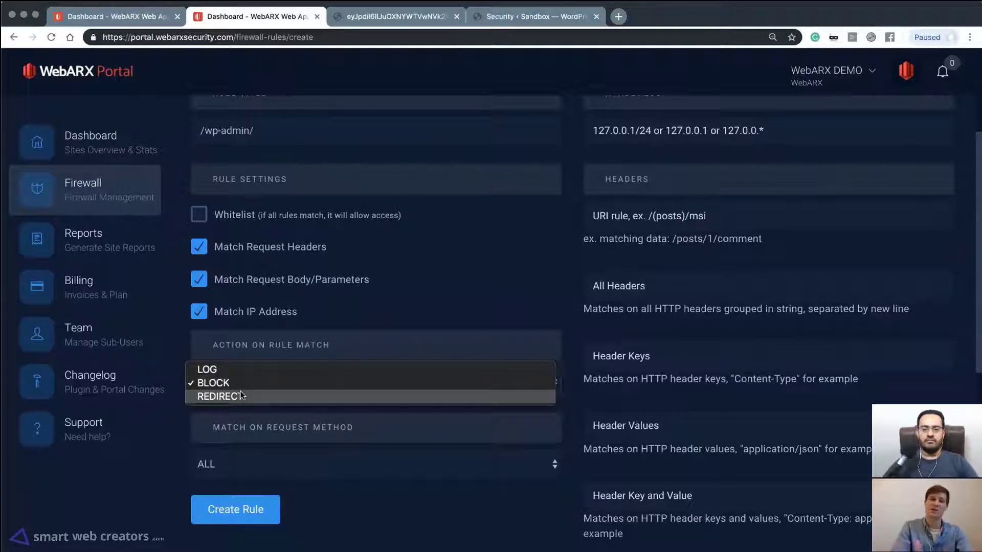
# Leave the unsaved rule for the firewall rules overview and view the sites assigned to the Basic (OWASP Top 10) module
pyautogui.click(108, 150)
pyautogui.click(108, 150)
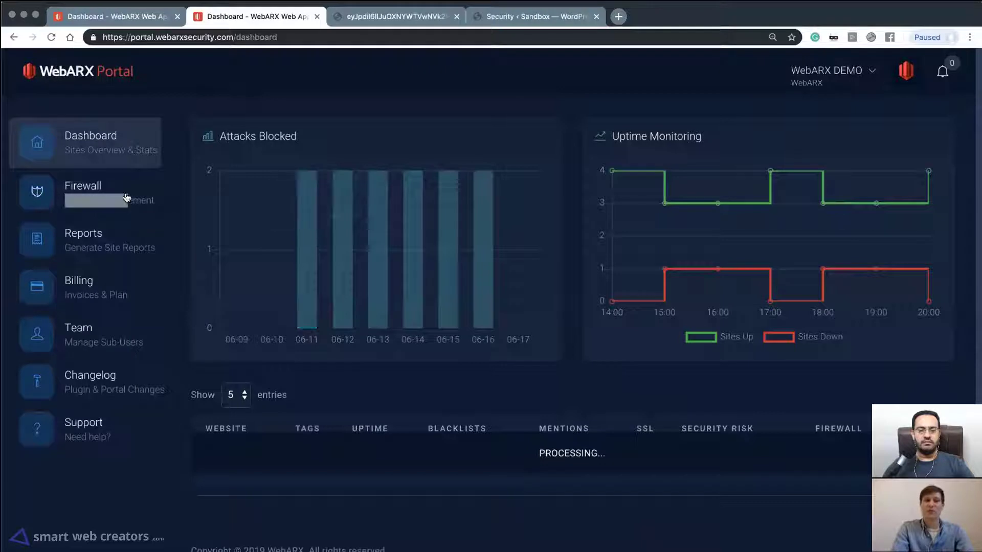
pyautogui.click(110, 197)
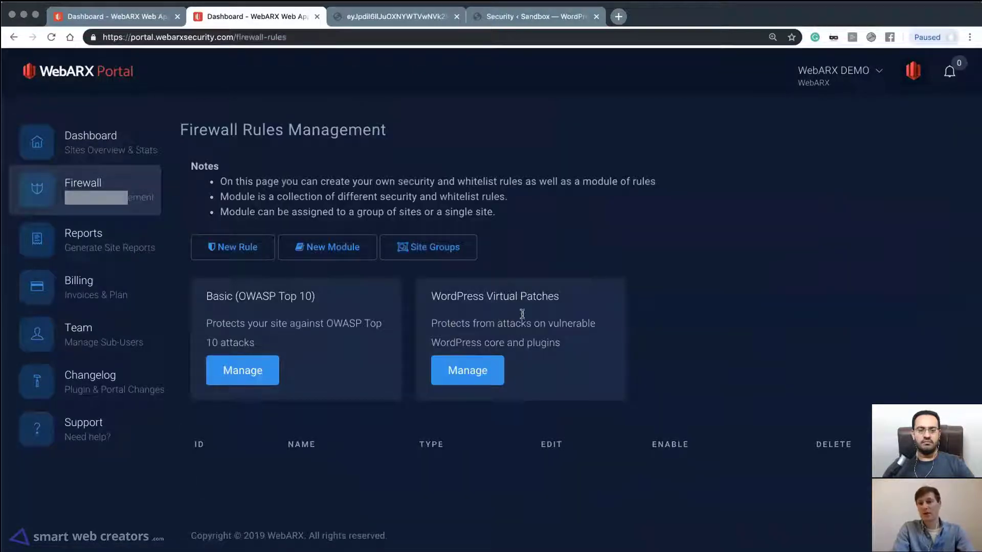
pyautogui.moveTo(431, 296); pyautogui.dragTo(553, 296)
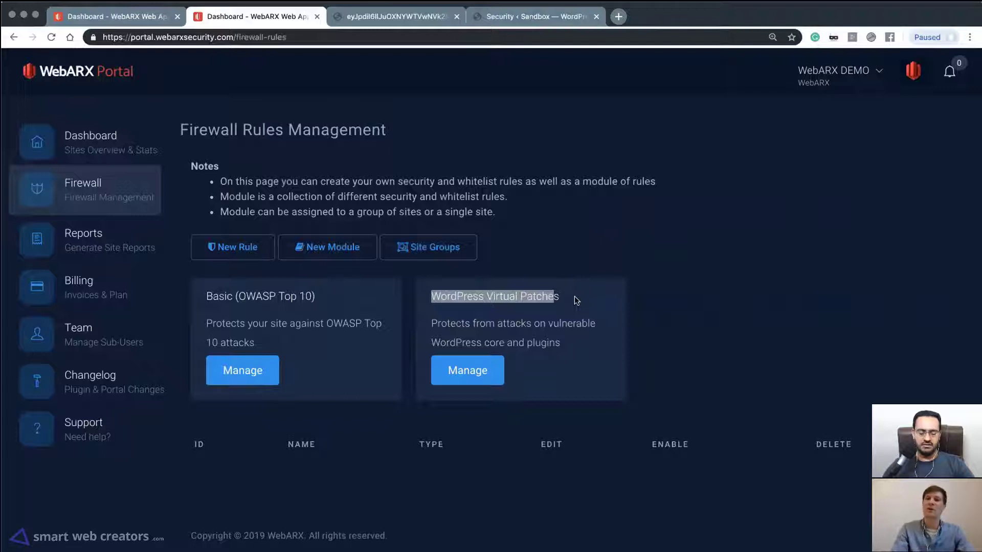
pyautogui.click(404, 334)
pyautogui.click(266, 369)
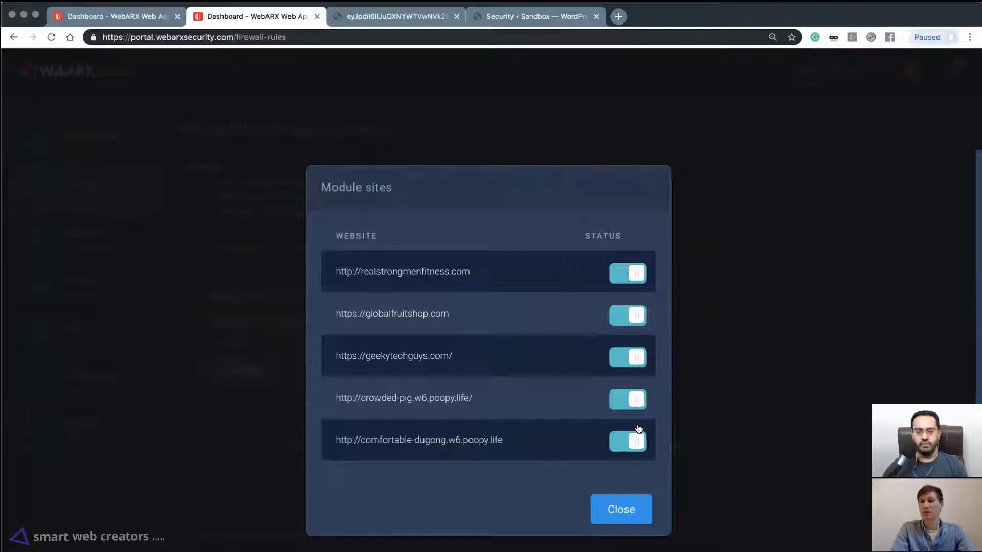
pyautogui.click(621, 510)
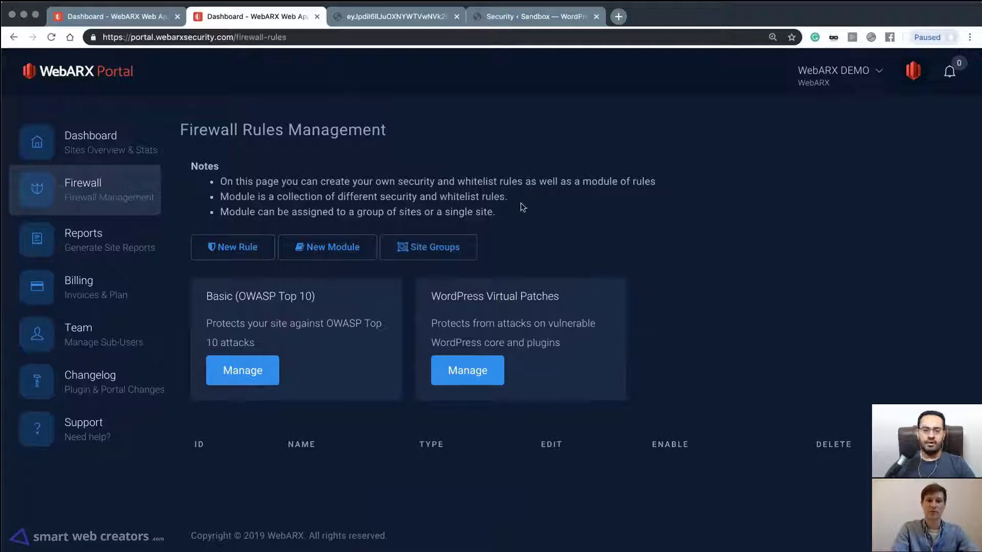
# Open a new firewall site group form and review the websites and modules available for it
pyautogui.click(432, 247)
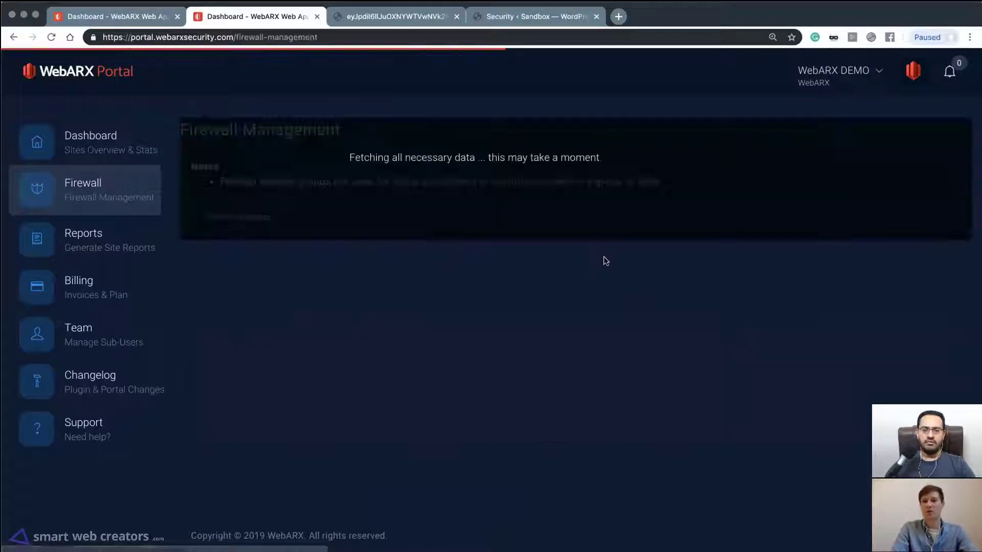
pyautogui.click(269, 215)
pyautogui.scroll(-3, 549, 326)
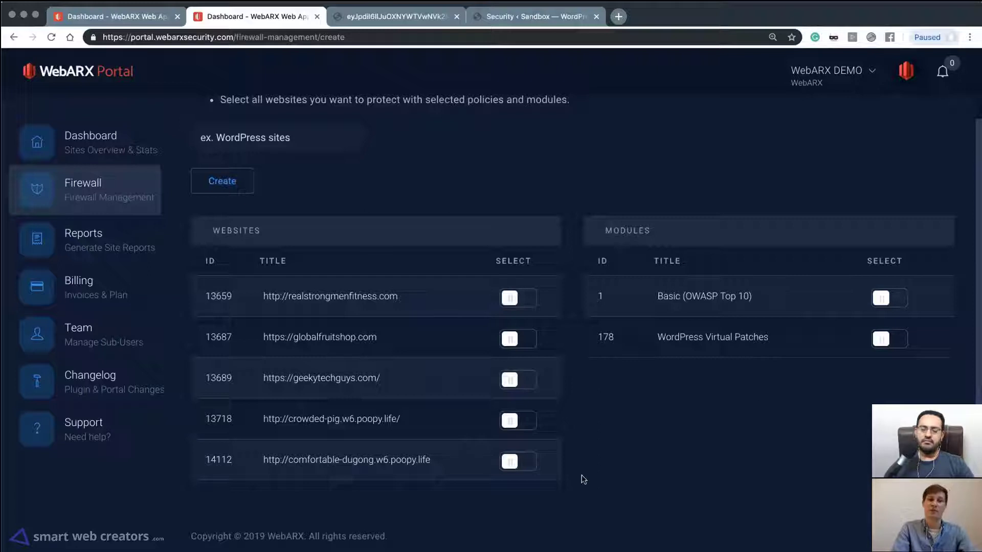
pyautogui.scroll(3, 583, 479)
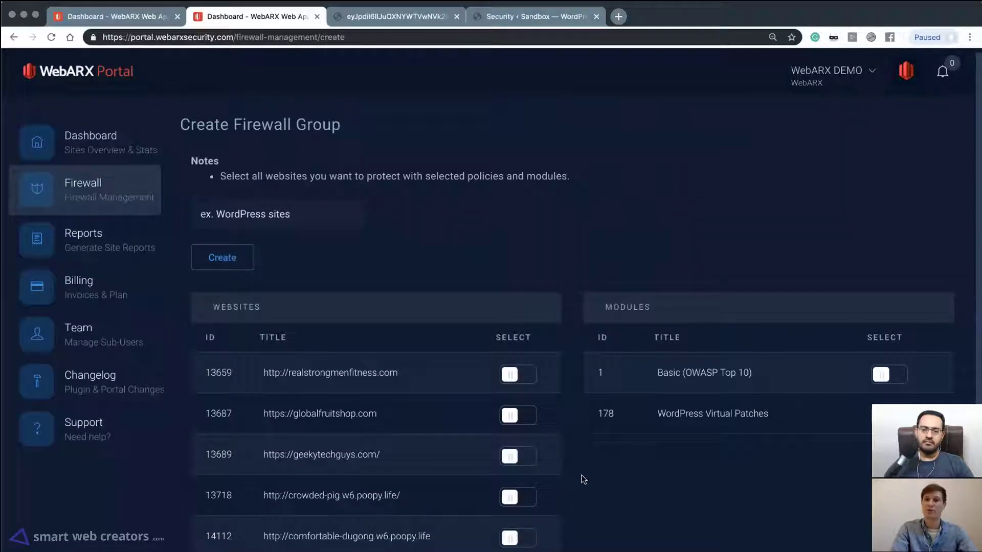
# Return to the dashboard, open globalfruitshop.com and display its firewall log
pyautogui.click(92, 151)
pyautogui.click(119, 22)
pyautogui.click(251, 16)
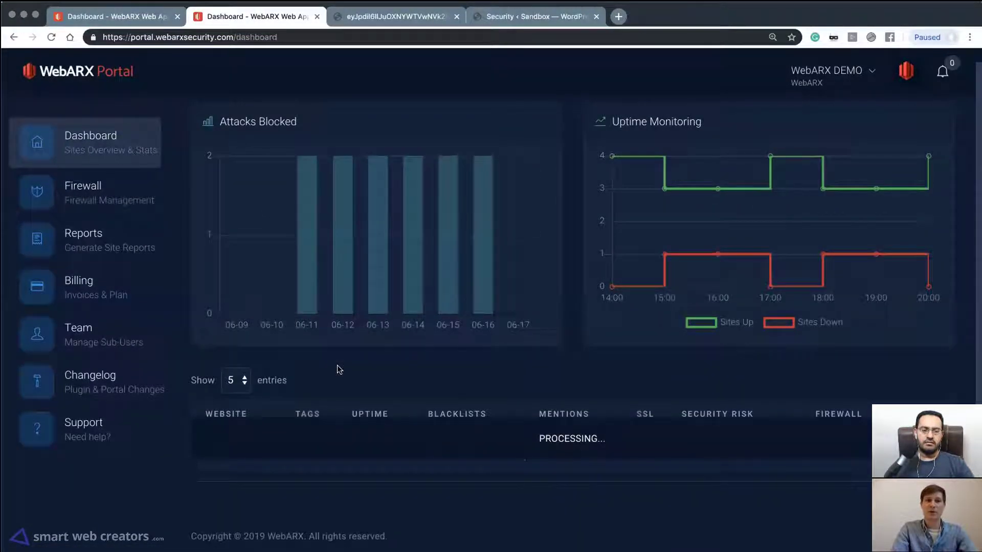
pyautogui.scroll(-6, 339, 369)
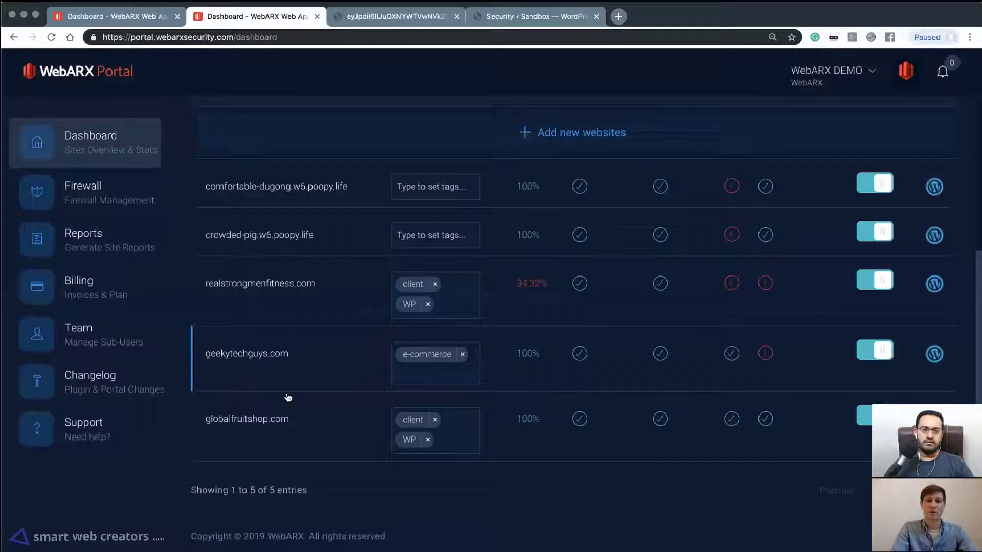
pyautogui.click(309, 422)
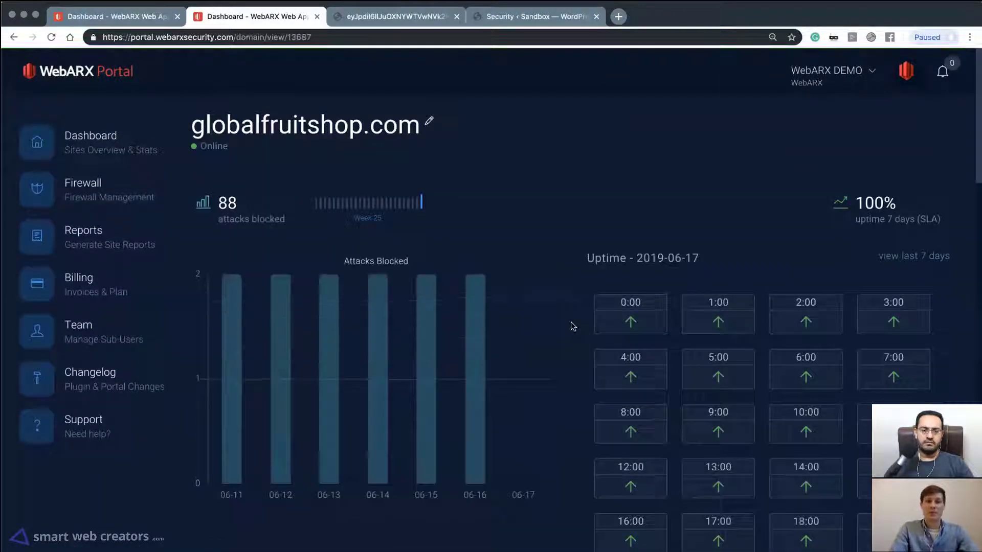
pyautogui.scroll(-6, 571, 326)
pyautogui.scroll(-4, 364, 163)
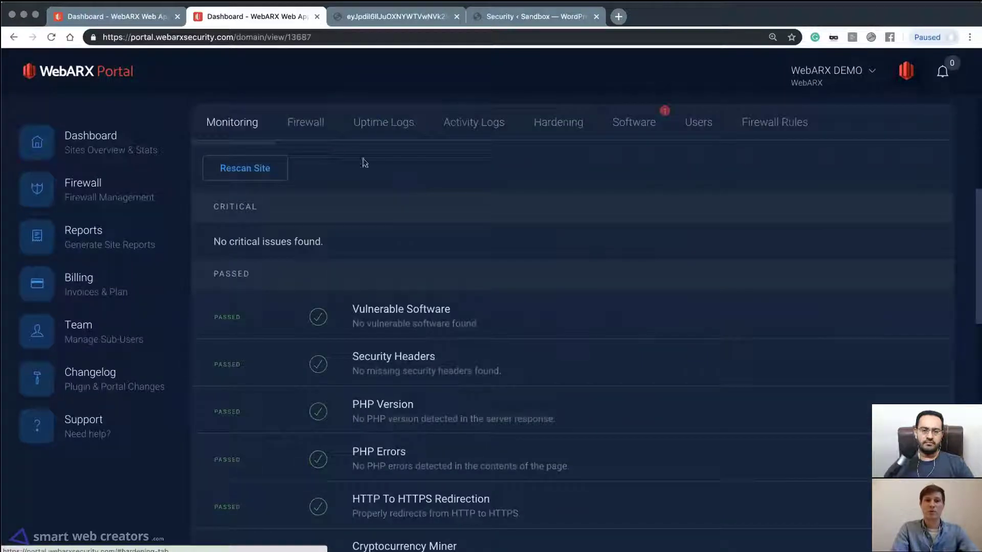
pyautogui.click(313, 128)
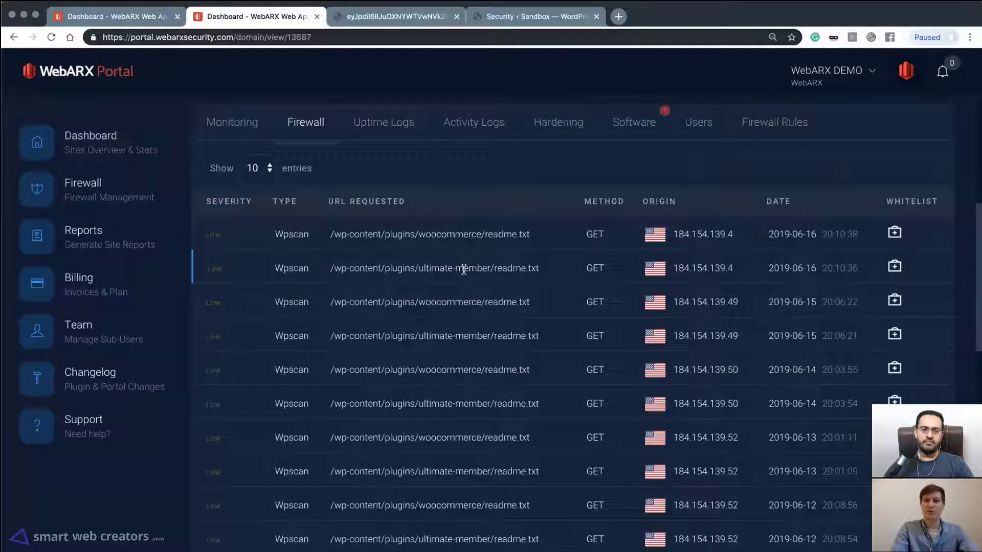
# Review the whitelisting choices for the blocked woocommerce readme.txt request of 2019-06-15, and close them without whitelisting anything
pyautogui.scroll(2, 463, 269)
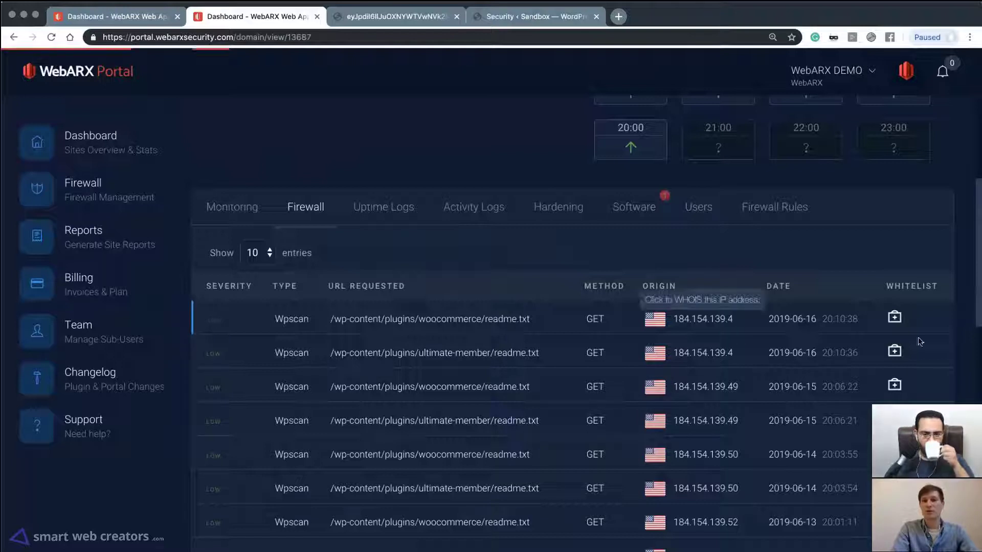
pyautogui.scroll(-4, 551, 361)
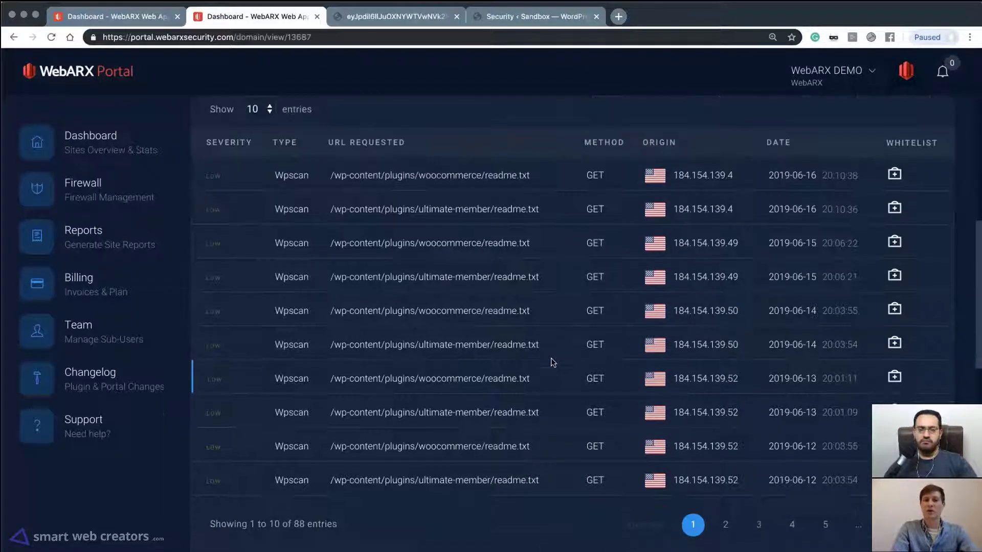
pyautogui.scroll(2, 614, 348)
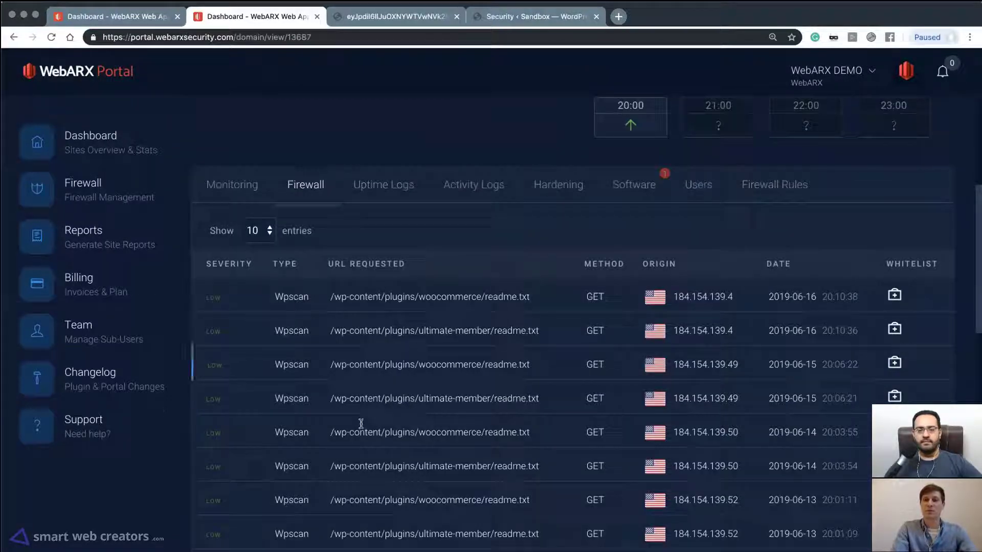
pyautogui.click(892, 366)
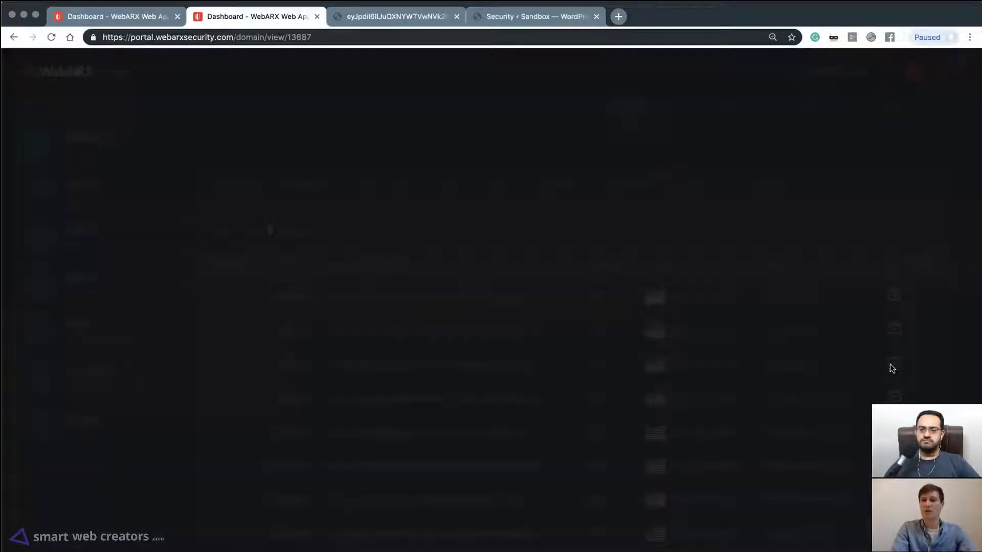
pyautogui.click(493, 317)
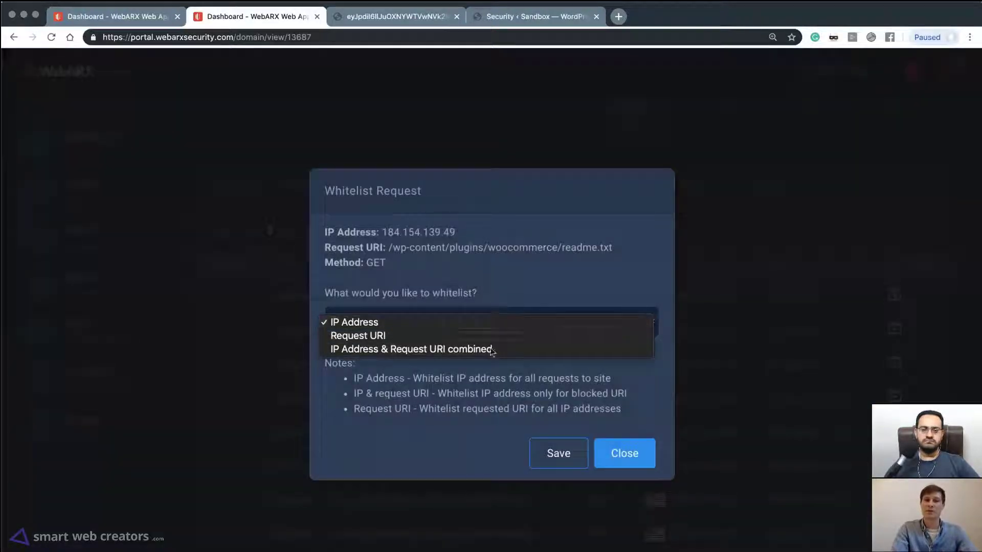
pyautogui.click(552, 457)
pyautogui.click(619, 456)
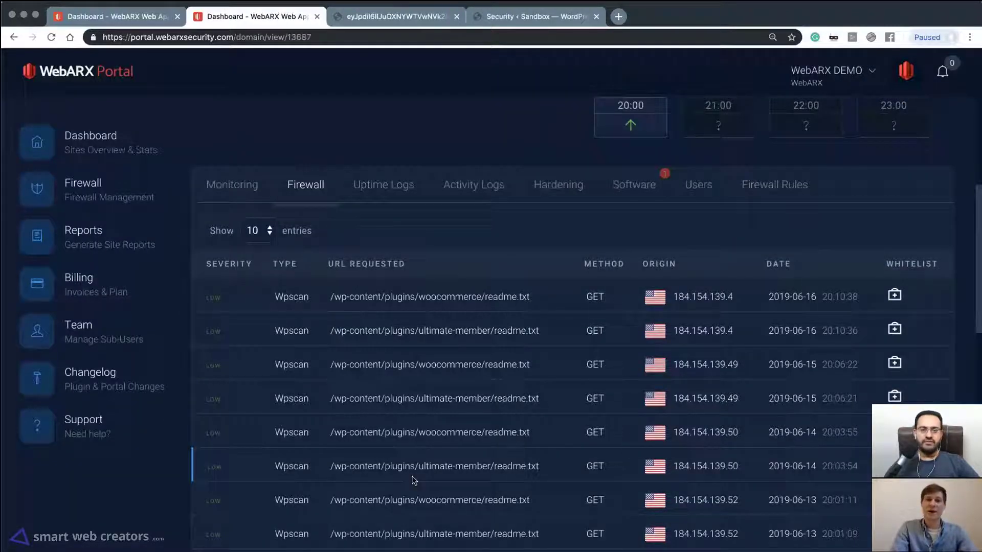
# View the site's uptime logs, and return to its firewall log to examine the attack types of the blocked requests
pyautogui.scroll(3, 414, 481)
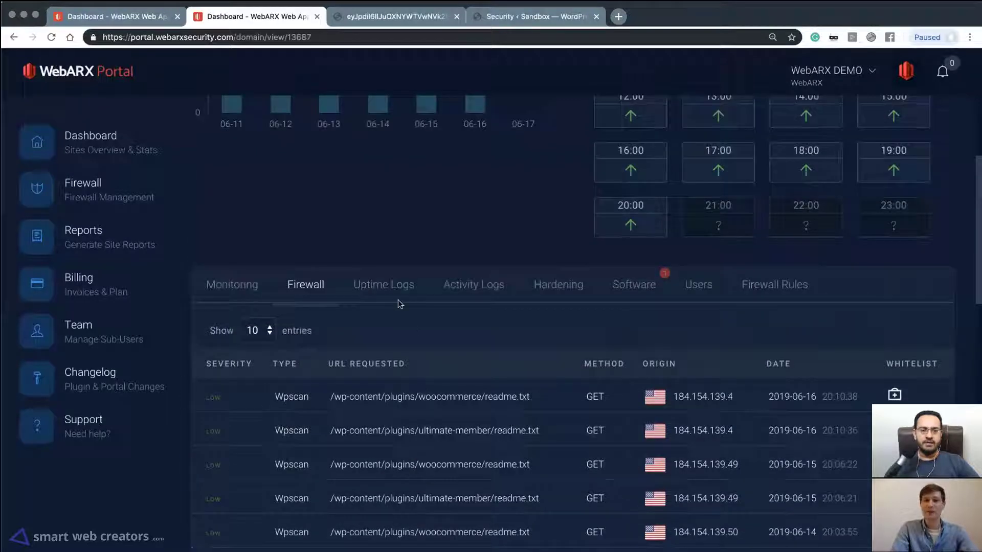
pyautogui.click(393, 285)
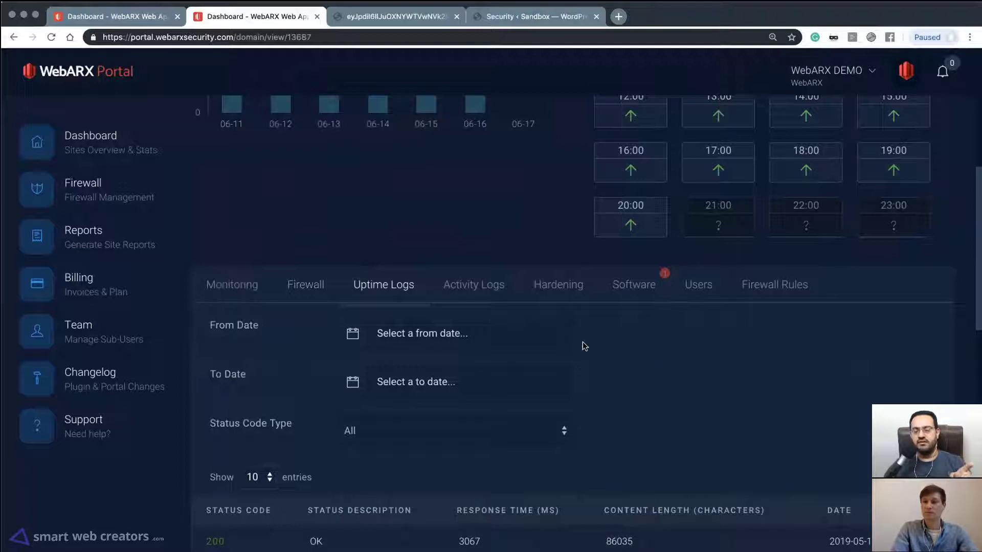
pyautogui.click(299, 286)
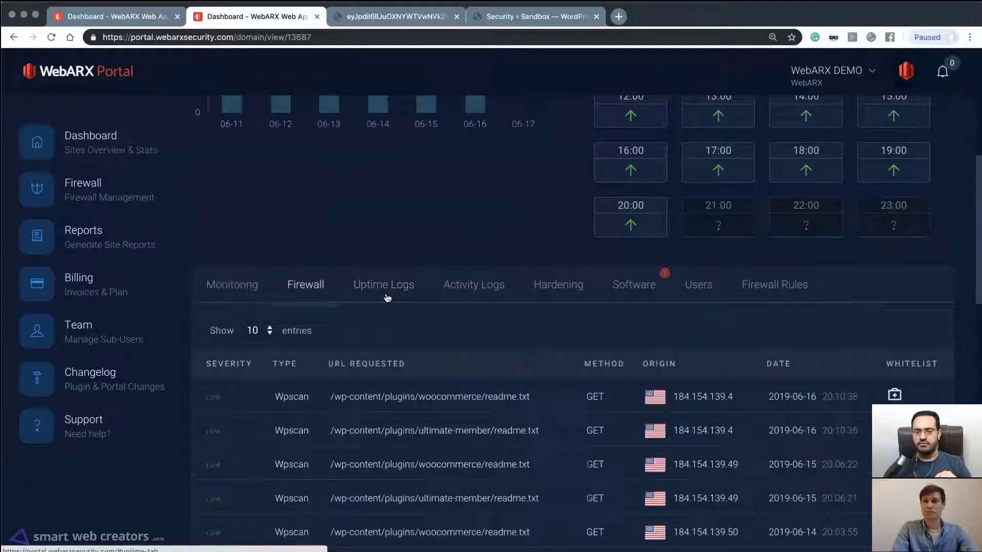
pyautogui.scroll(-3, 427, 443)
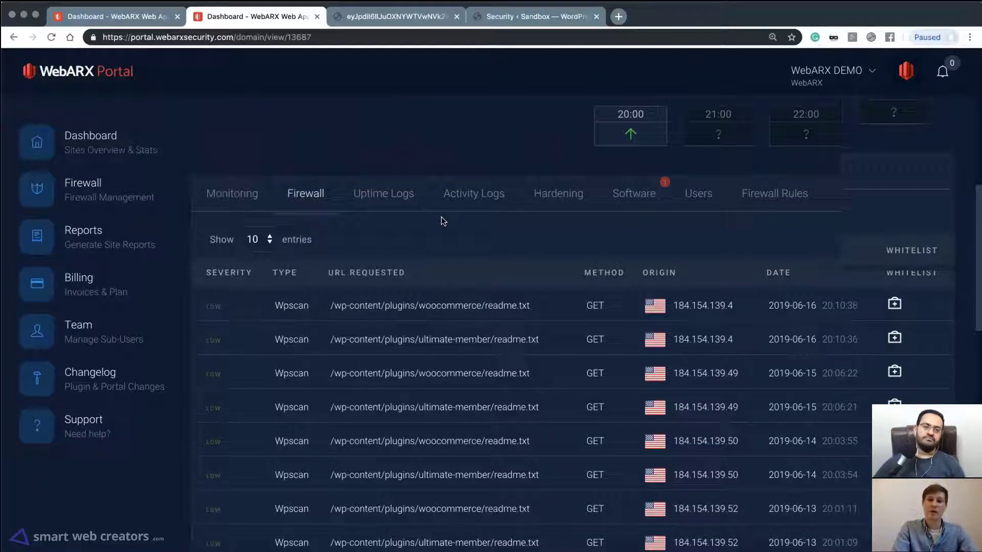
pyautogui.scroll(-5, 444, 221)
pyautogui.scroll(3, 443, 287)
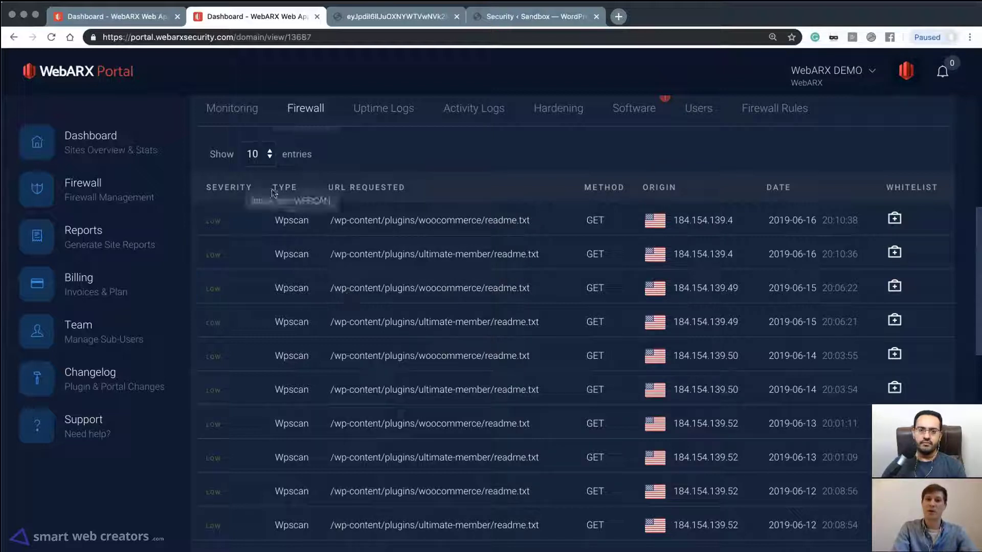
pyautogui.moveTo(272, 187); pyautogui.dragTo(296, 187)
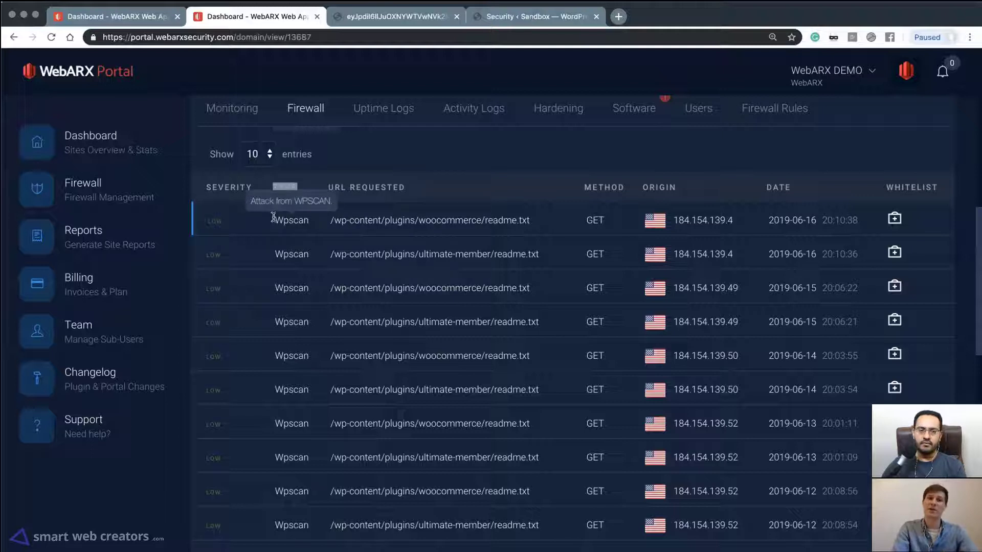
# Highlight the Wpscan attack type of the newest blocked request, and open the site's uptime logs to review them with the hourly uptime overview
pyautogui.moveTo(275, 219); pyautogui.dragTo(309, 225)
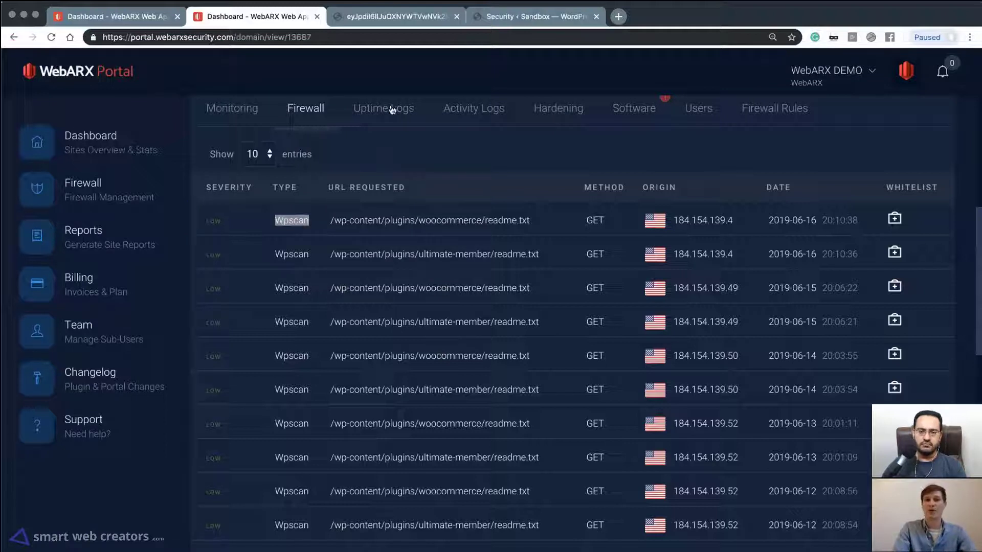
pyautogui.scroll(1, 405, 215)
pyautogui.scroll(2, 406, 215)
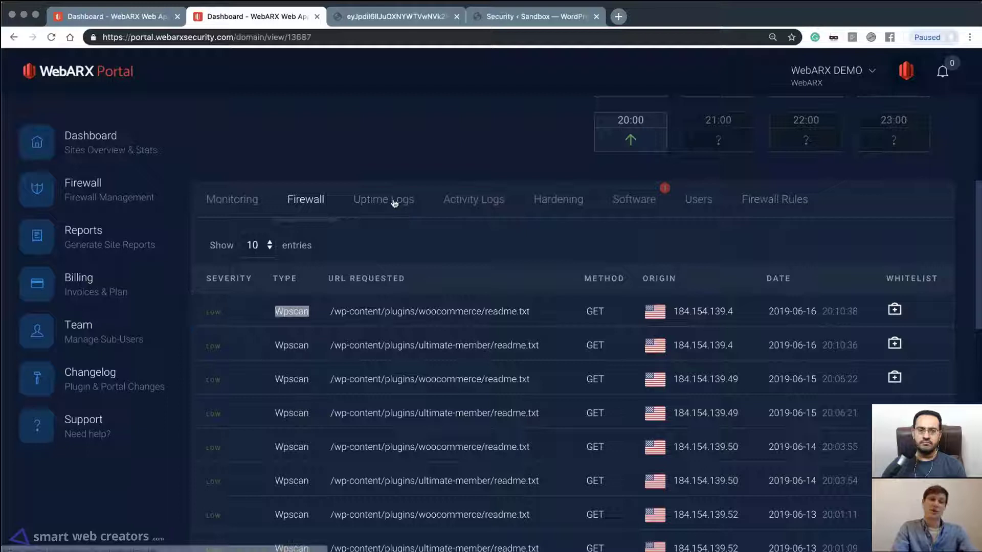
pyautogui.click(402, 205)
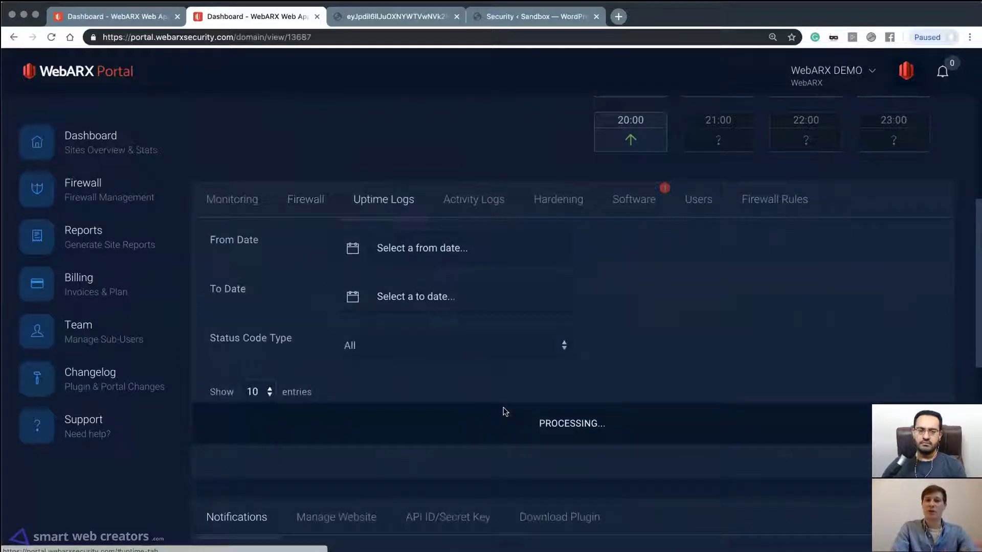
pyautogui.scroll(-4, 501, 409)
pyautogui.scroll(10, 503, 412)
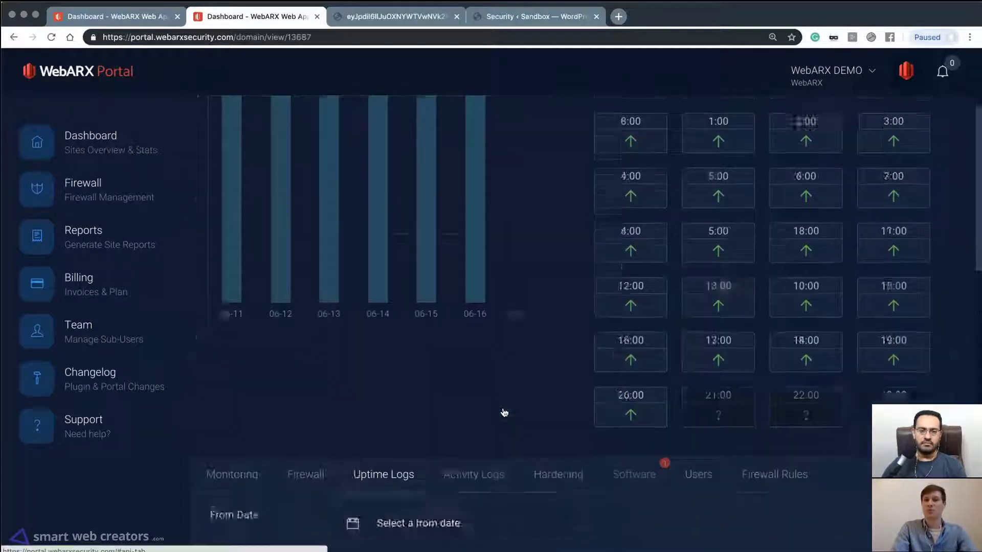
pyautogui.scroll(-6, 505, 411)
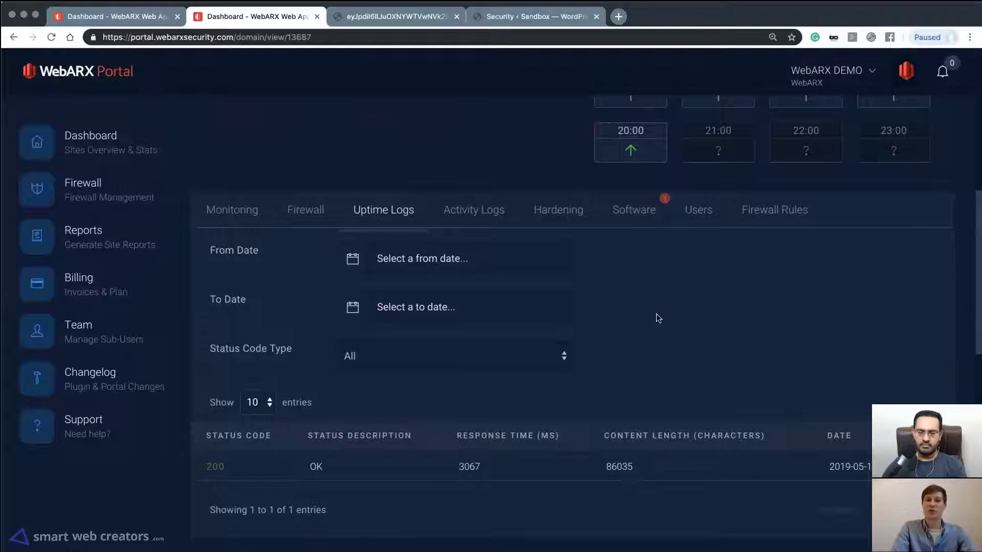
# Open the site's activity logs and review the recorded user actions on pages 3 and 4
pyautogui.click(481, 220)
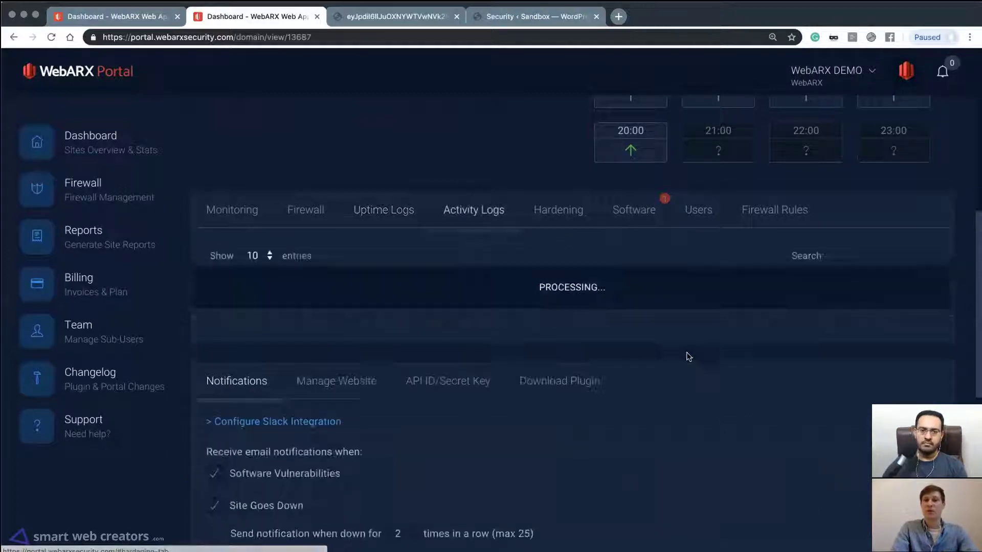
pyautogui.scroll(-2, 689, 356)
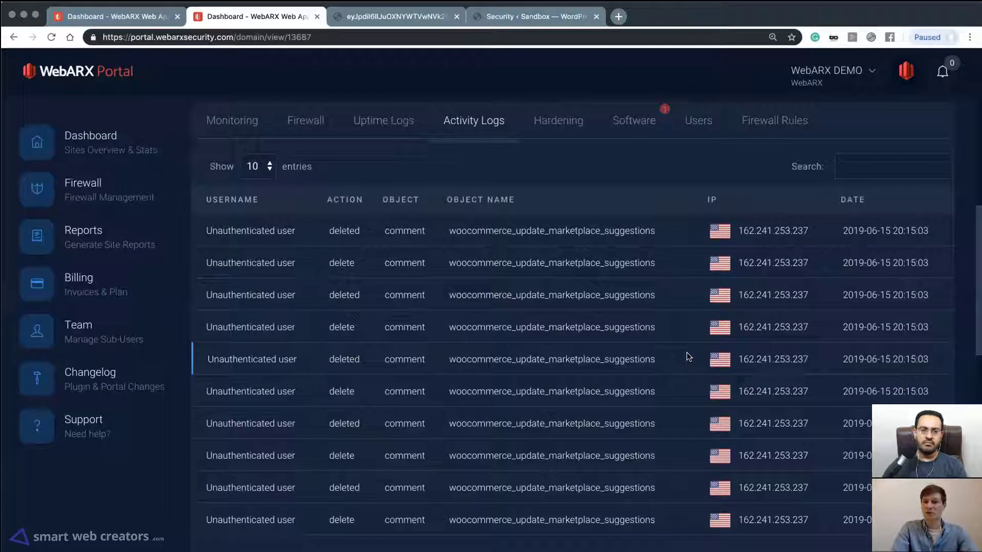
pyautogui.scroll(-1, 689, 357)
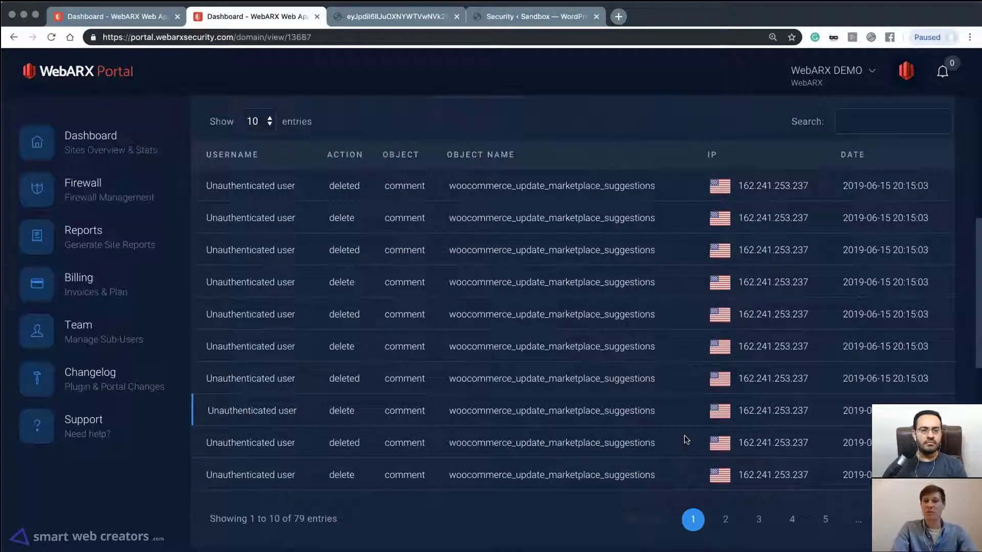
pyautogui.click(759, 520)
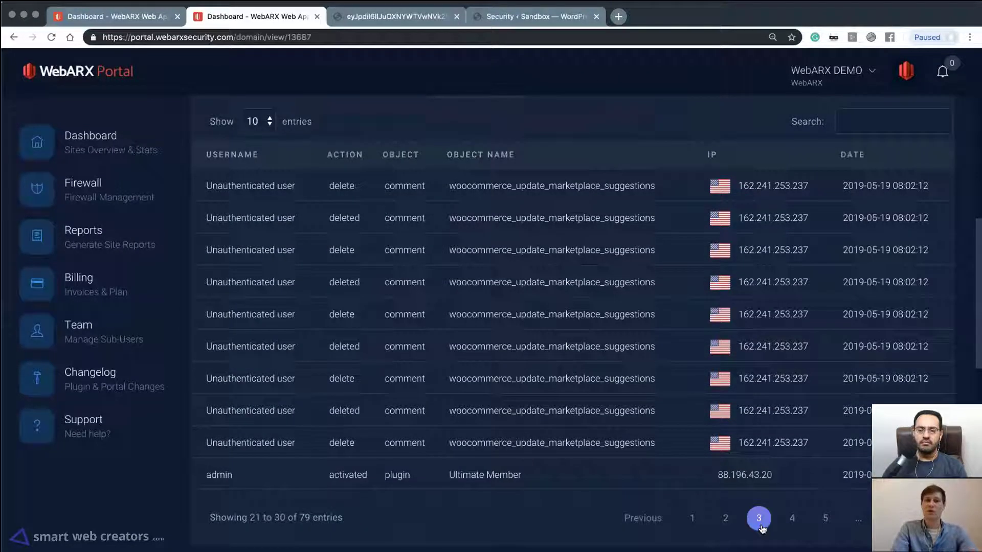
pyautogui.click(792, 519)
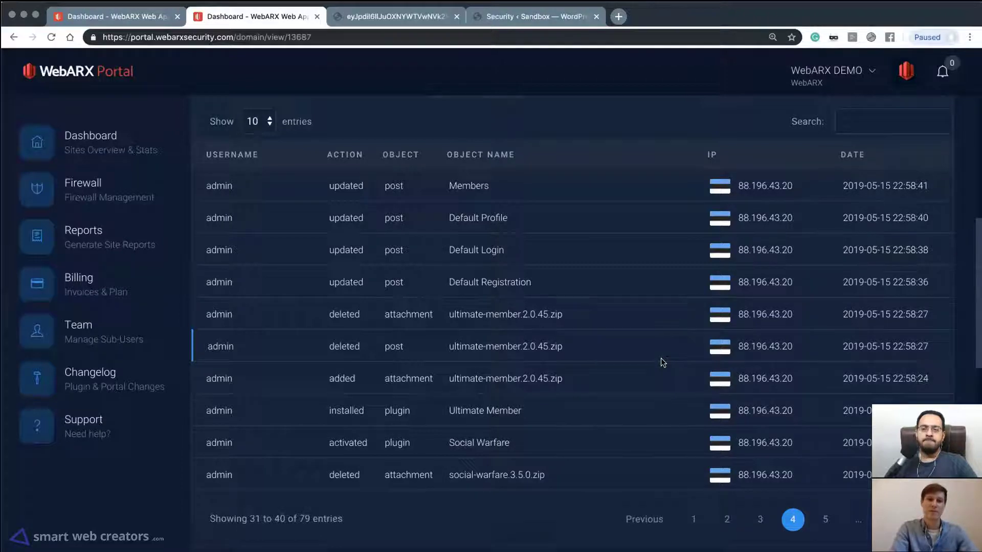
pyautogui.scroll(-1, 663, 362)
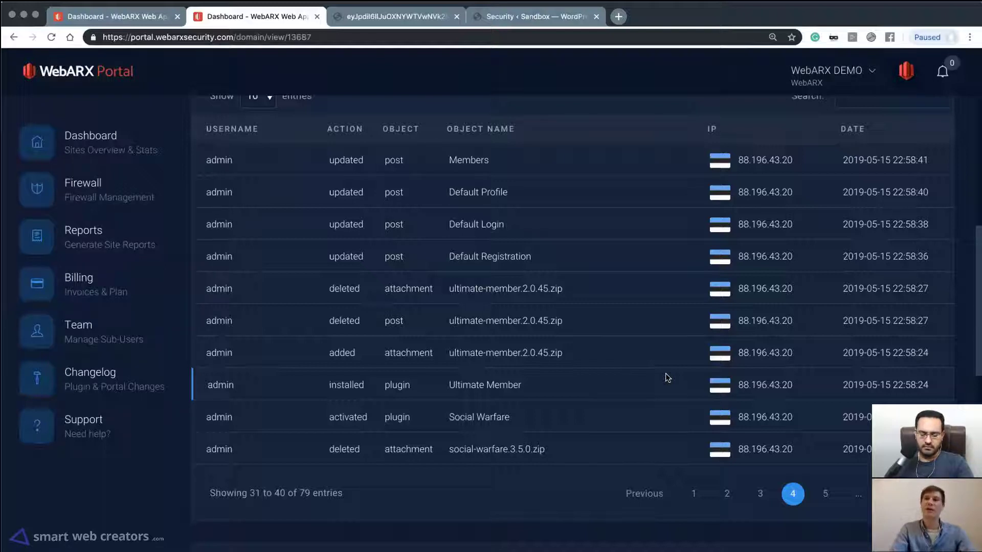
pyautogui.scroll(3, 650, 265)
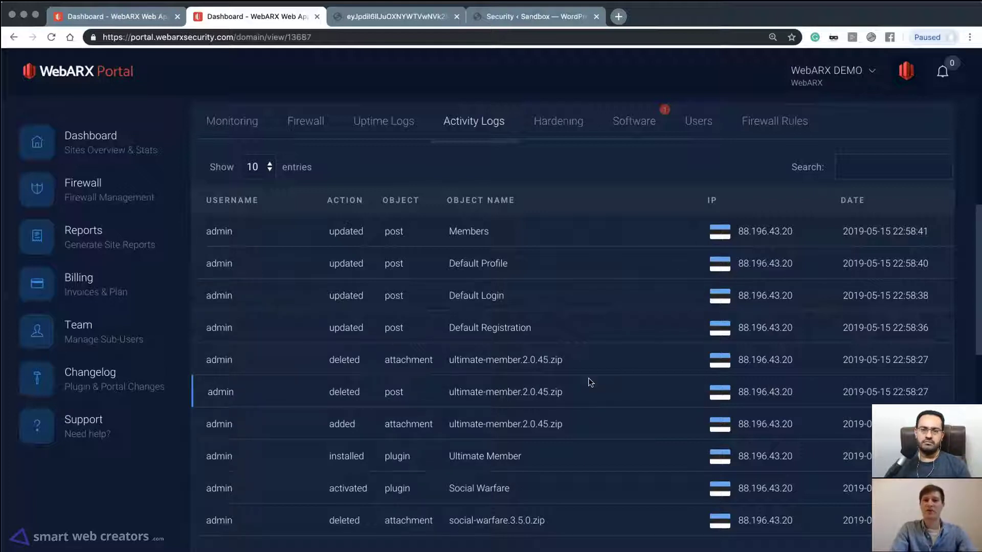
# Open the site's hardening settings, and switch to the WordPress sandbox to review the WebARX plugin's security configurations and reCAPTCHA options
pyautogui.click(561, 130)
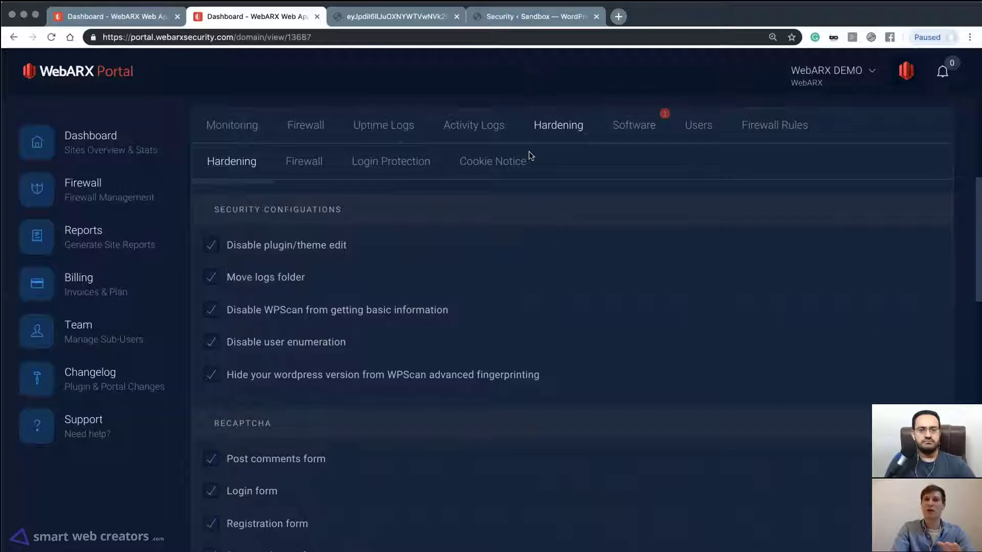
pyautogui.click(503, 11)
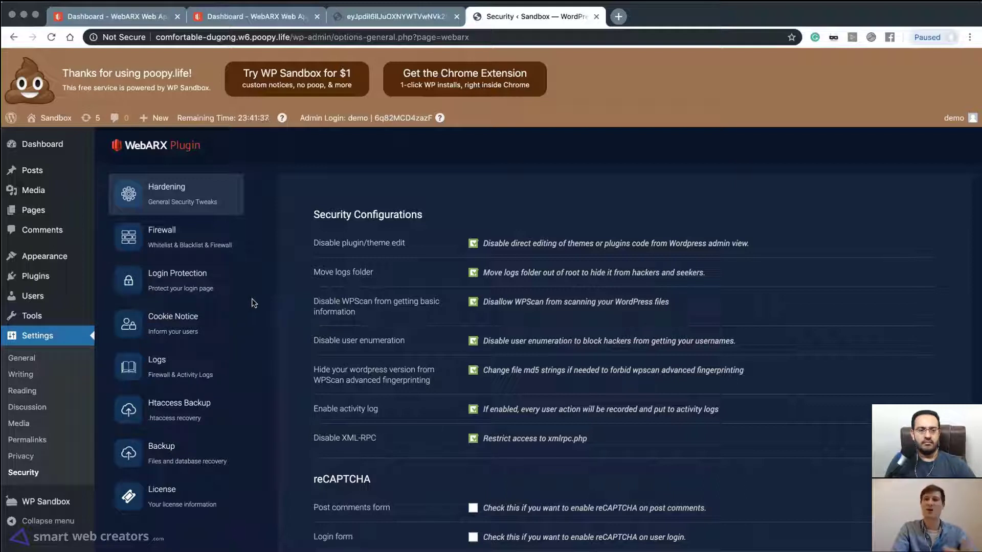
pyautogui.scroll(-3, 293, 279)
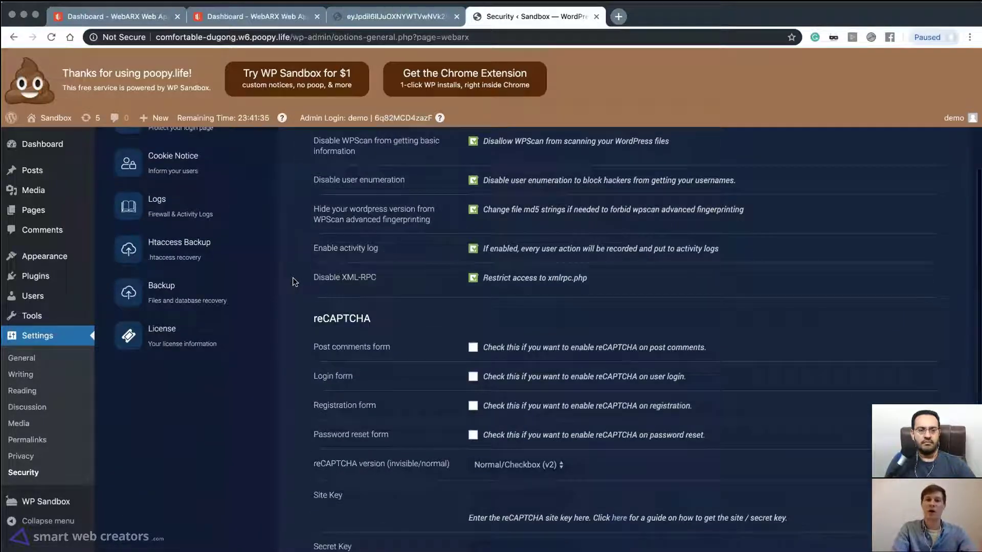
pyautogui.scroll(-3, 294, 281)
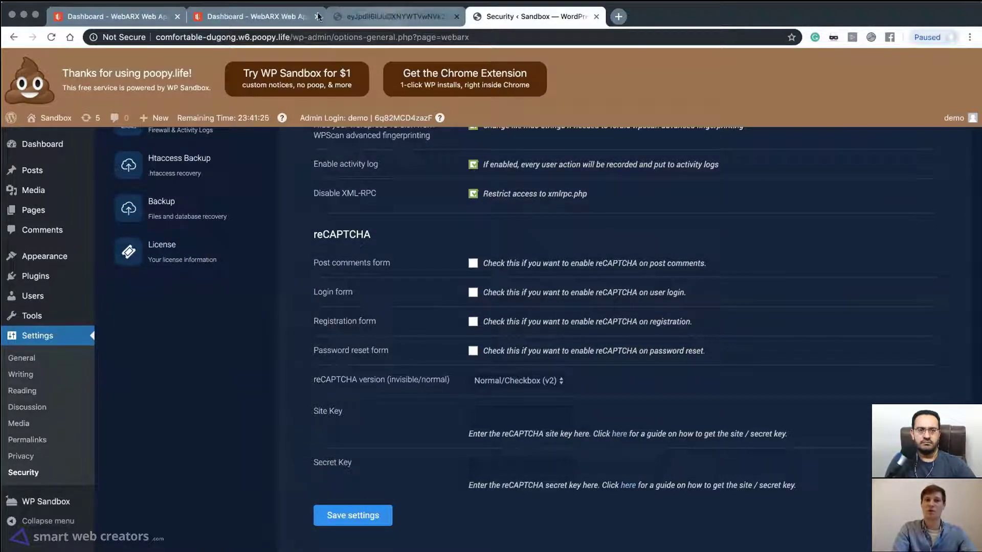
# Return to the WebARX Portal's page for globalfruitshop.com and review its hardening security configurations and reCAPTCHA settings
pyautogui.click(386, 15)
pyautogui.click(250, 16)
pyautogui.scroll(-1, 373, 234)
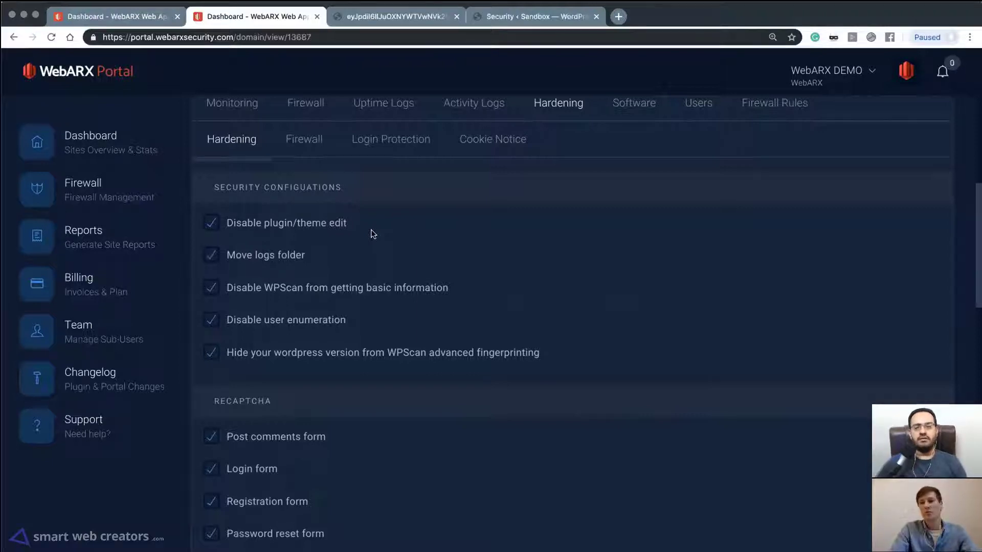
pyautogui.scroll(-2, 524, 334)
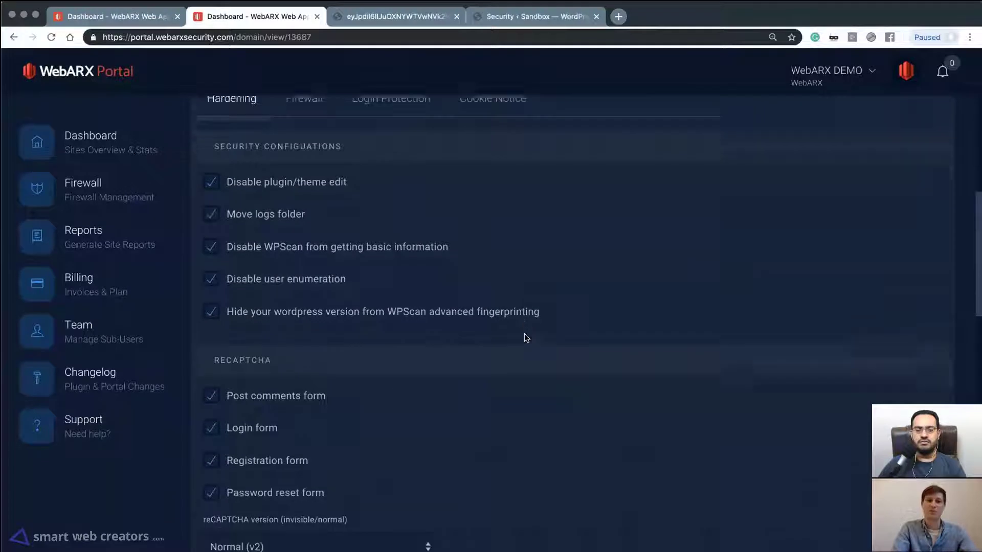
pyautogui.scroll(-6, 525, 336)
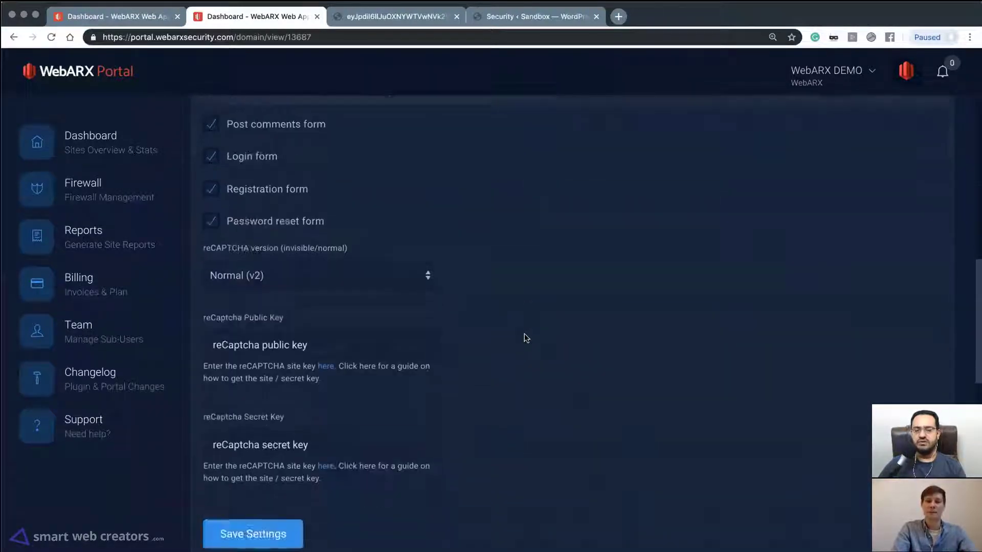
pyautogui.scroll(7, 527, 337)
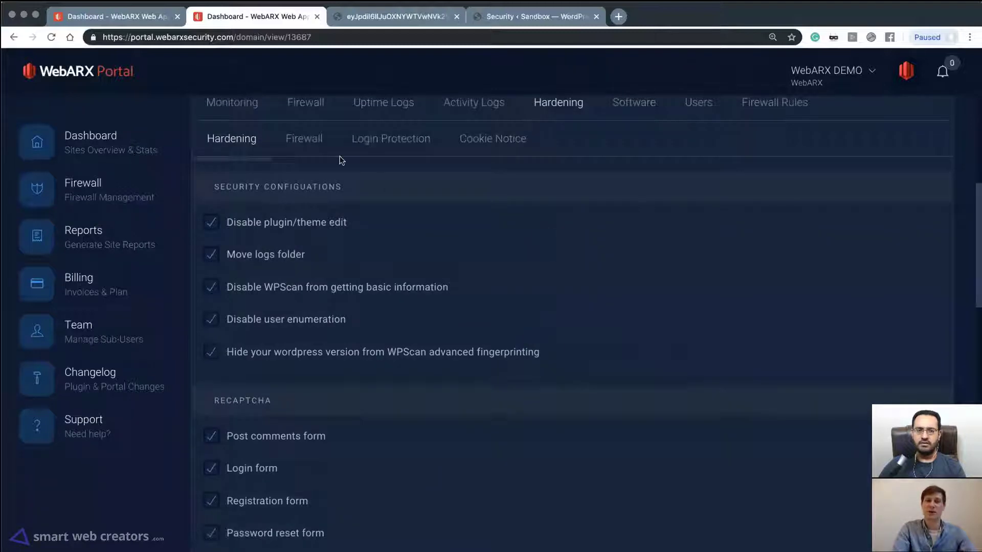
# Open the firewall section of the hardening settings and examine the IP blocking limits, .htaccess features, custom rules and whitelist
pyautogui.click(314, 142)
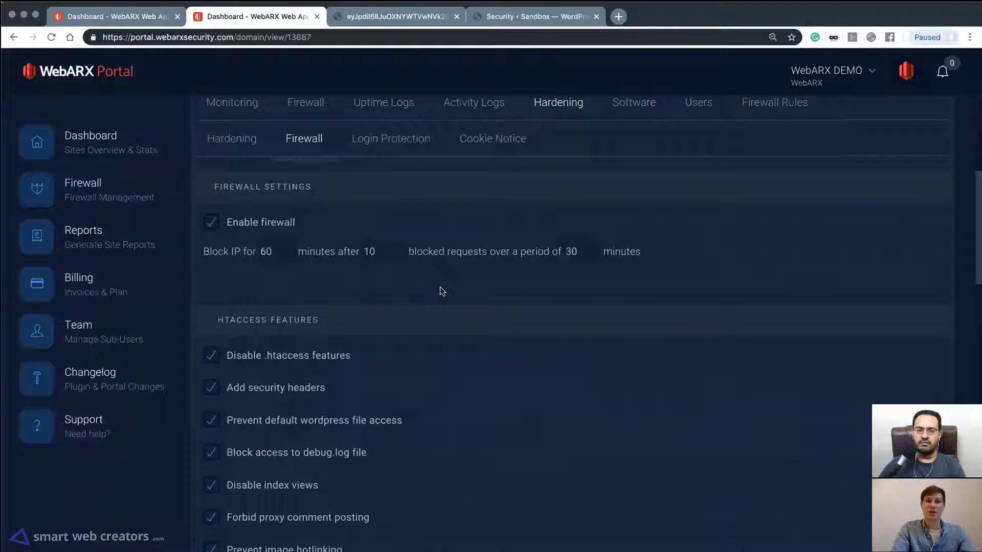
pyautogui.scroll(-3, 441, 290)
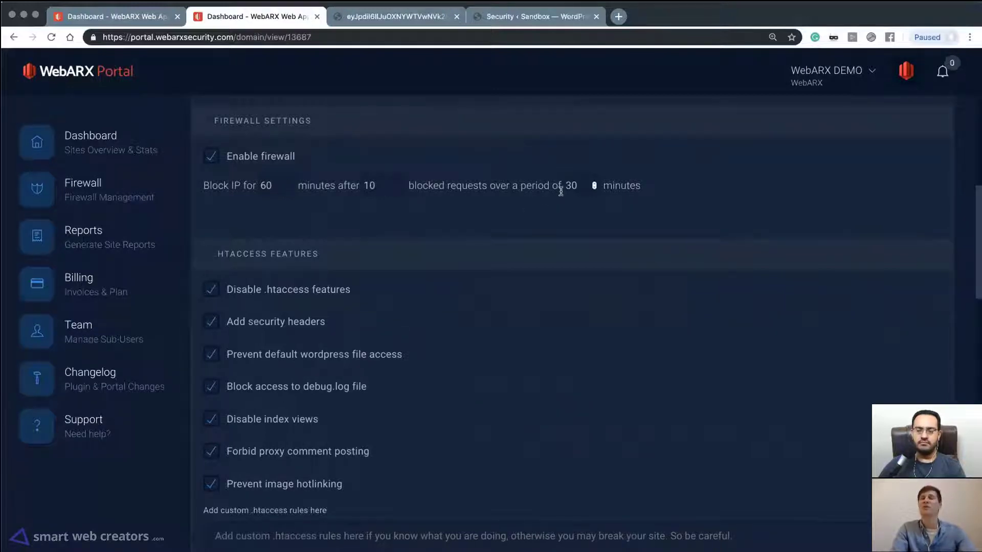
pyautogui.scroll(-3, 524, 416)
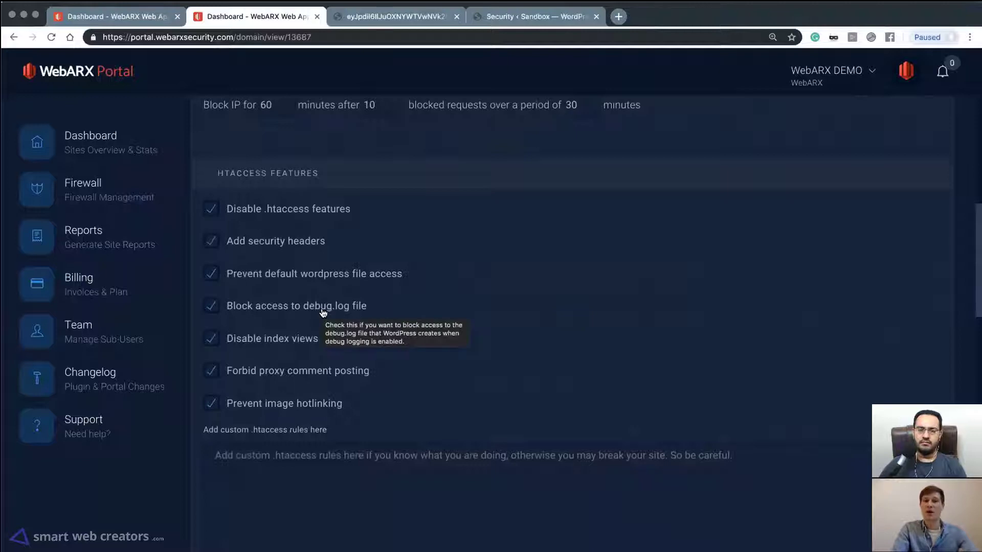
pyautogui.scroll(-2, 479, 336)
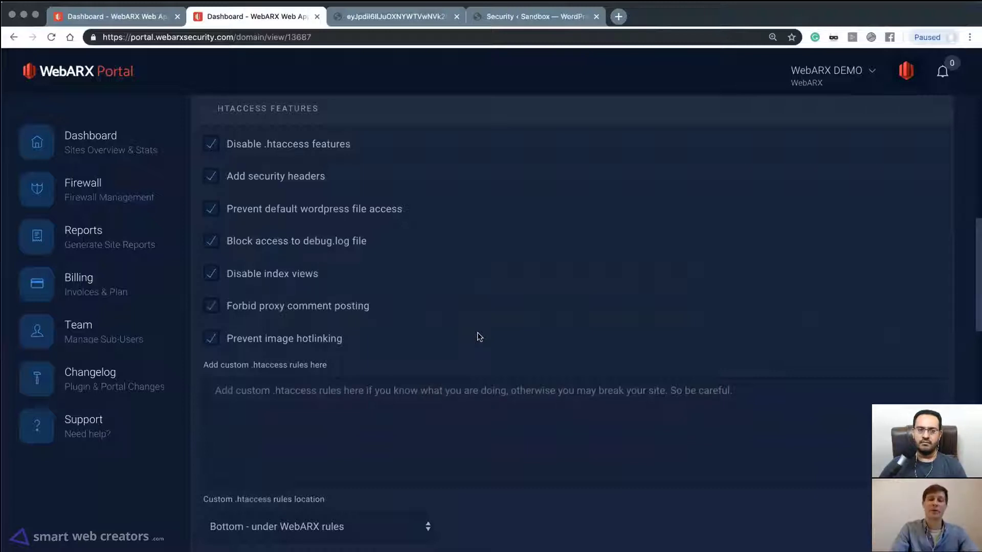
pyautogui.scroll(-2, 479, 336)
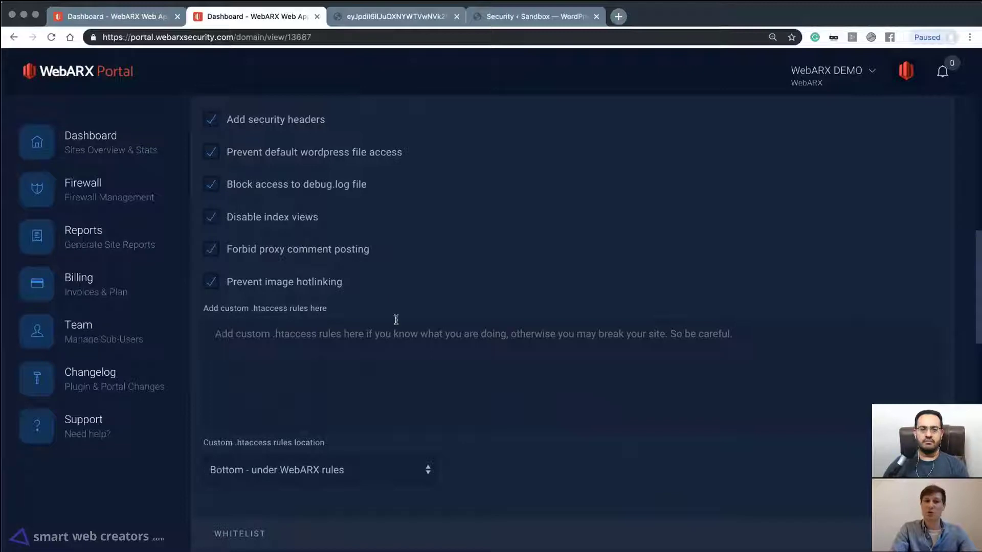
pyautogui.scroll(-1, 369, 356)
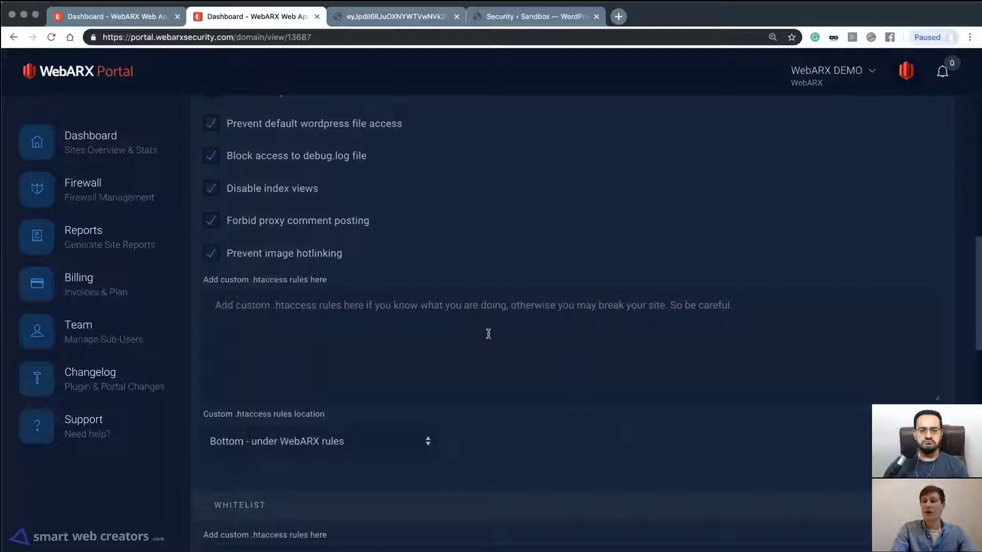
pyautogui.scroll(-10, 488, 334)
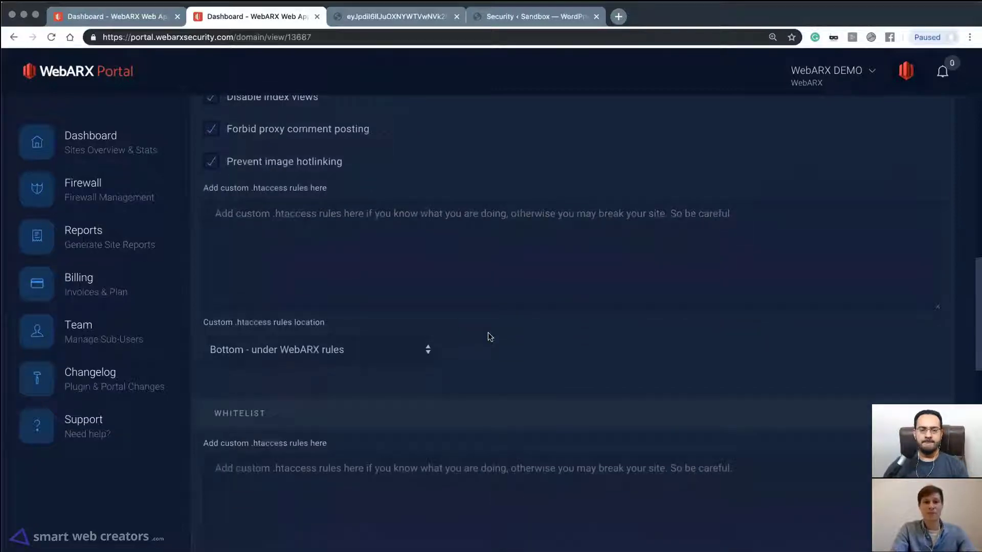
pyautogui.scroll(20, 487, 333)
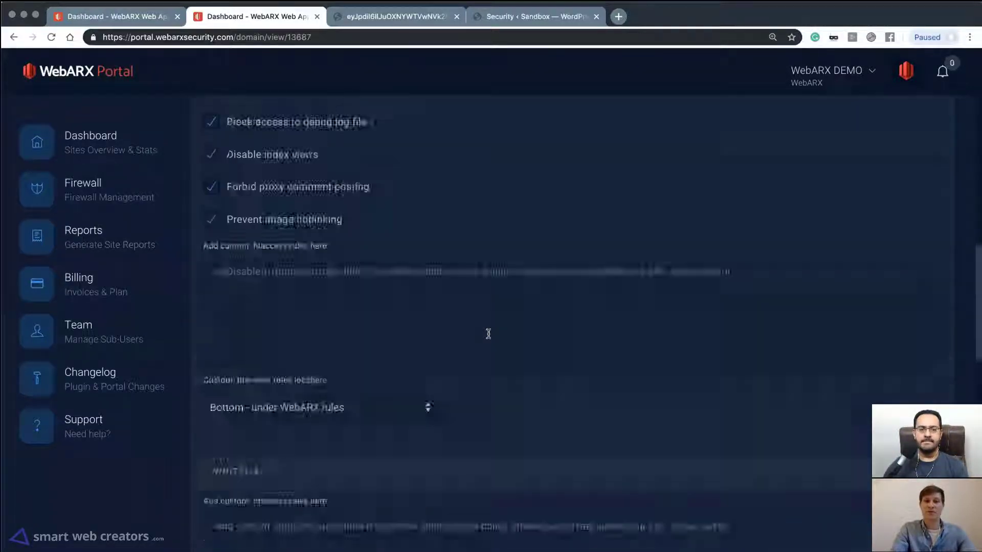
pyautogui.scroll(2, 450, 267)
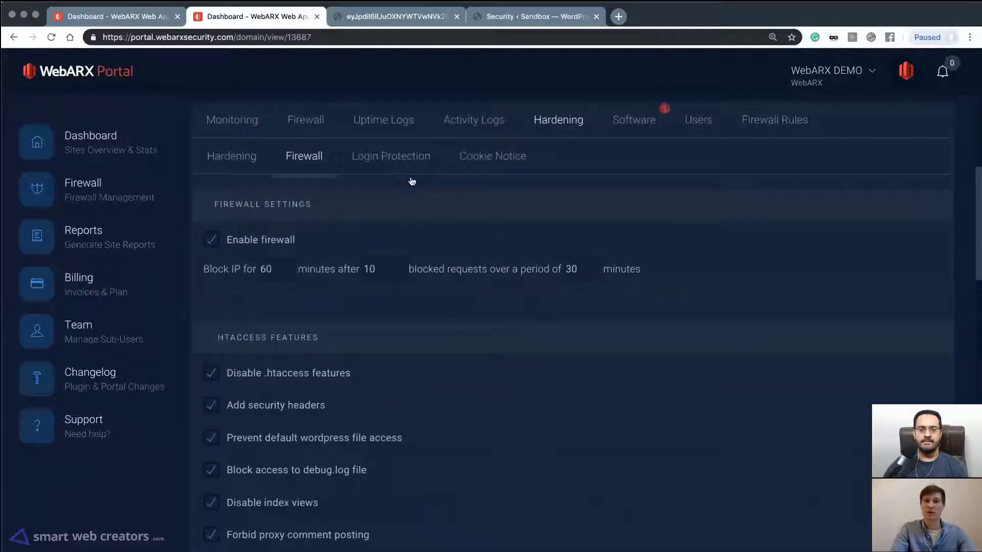
# Open the login protection settings and review login page renaming, brute-force IP ban, logon hours, two factor authentication and whitelisted IP addresses
pyautogui.click(398, 159)
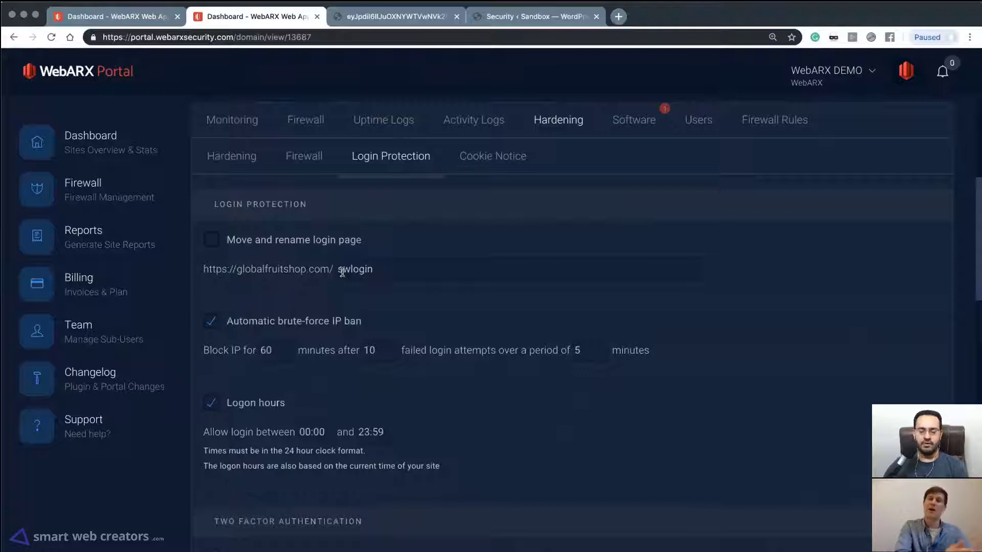
pyautogui.scroll(-3, 342, 273)
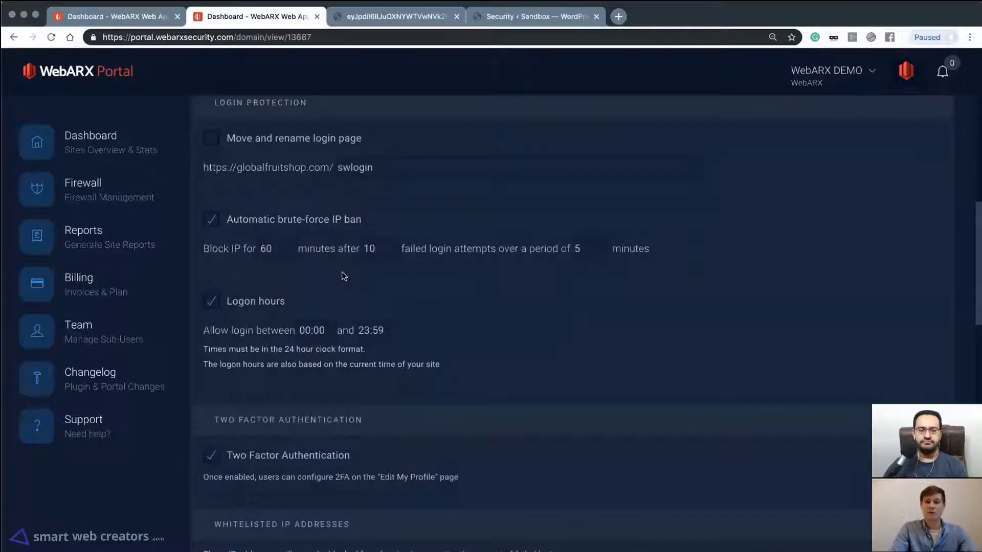
pyautogui.scroll(-2, 517, 338)
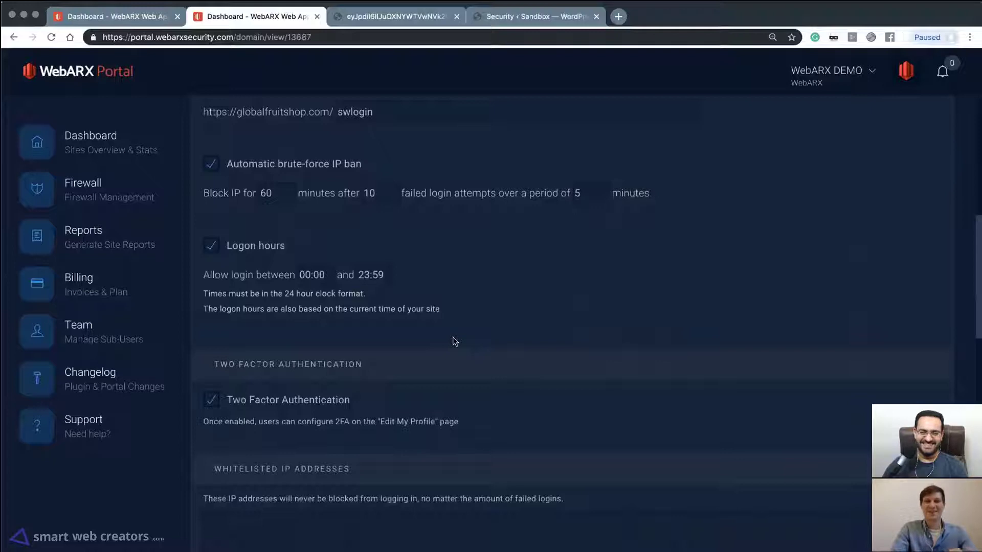
pyautogui.scroll(-4, 452, 340)
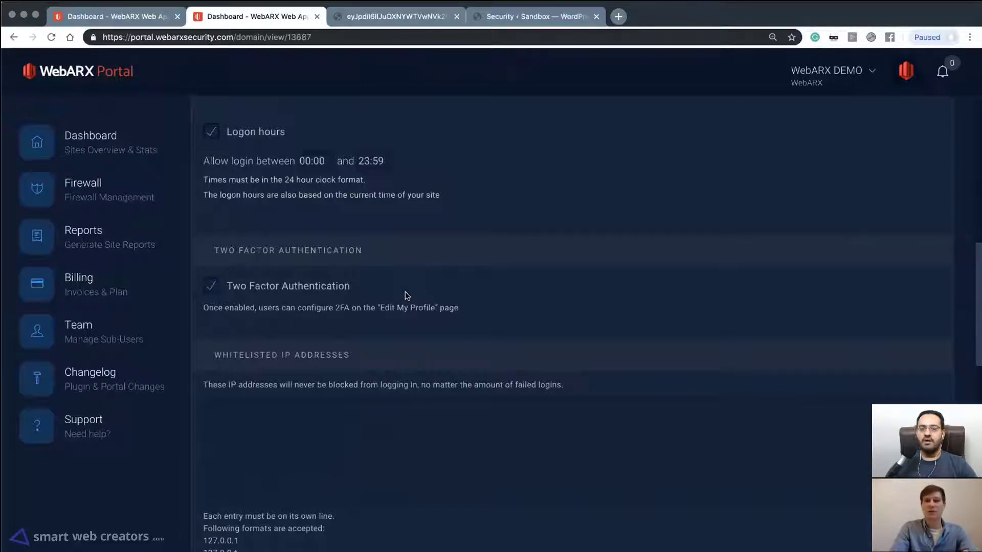
pyautogui.scroll(3, 405, 293)
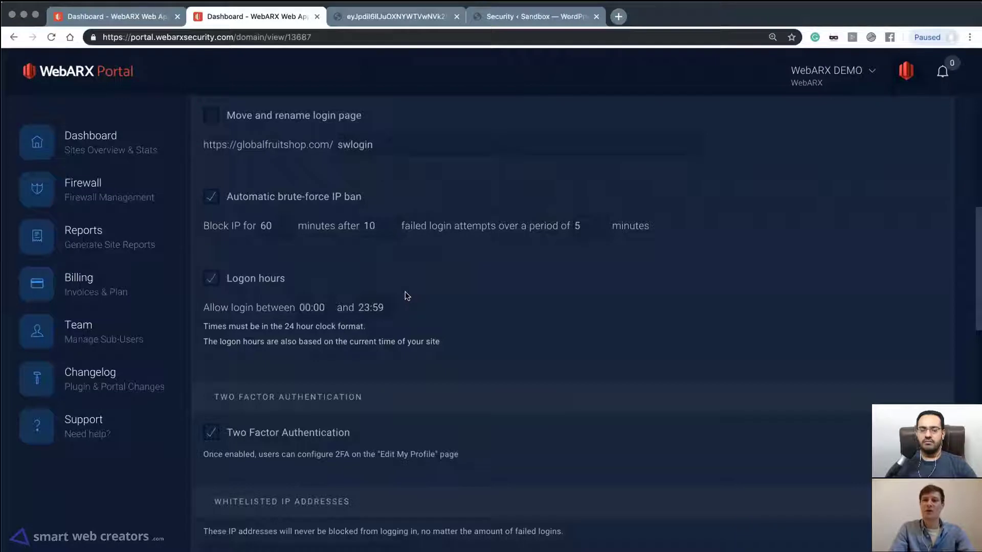
pyautogui.scroll(4, 405, 293)
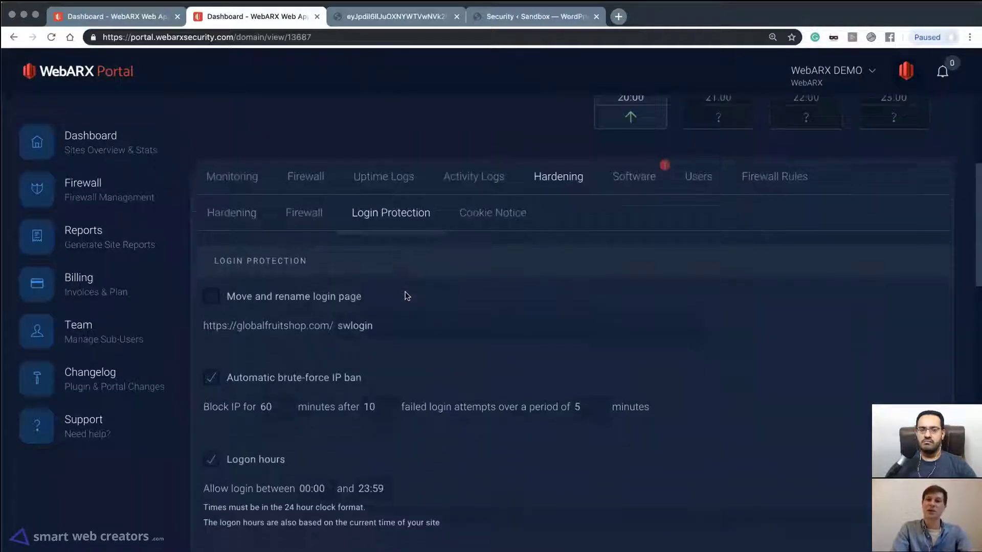
# Examine the logon hours, two factor authentication and accepted formats for whitelisted IP addresses in the login protection settings
pyautogui.scroll(-1, 407, 296)
pyautogui.scroll(-4, 405, 294)
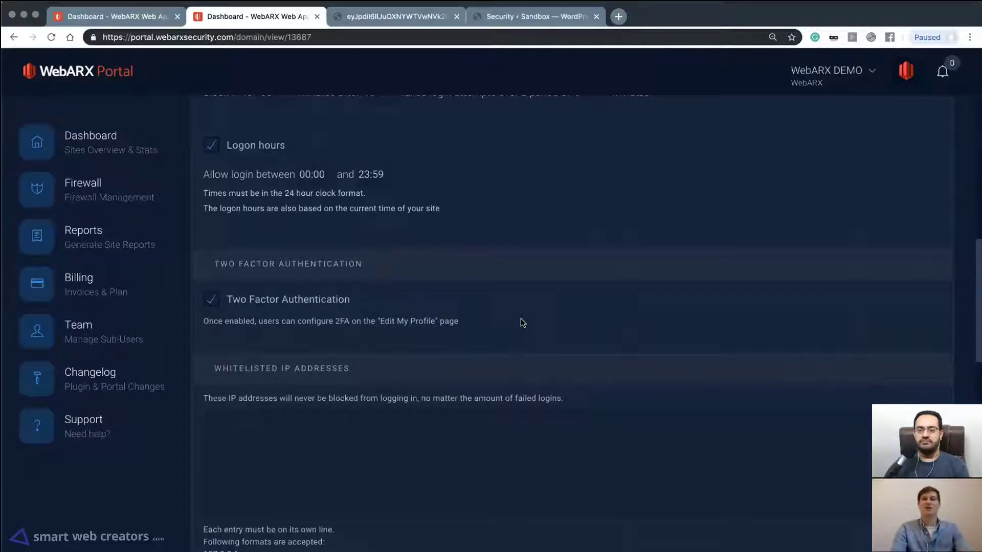
pyautogui.scroll(2, 523, 323)
pyautogui.scroll(-8, 523, 323)
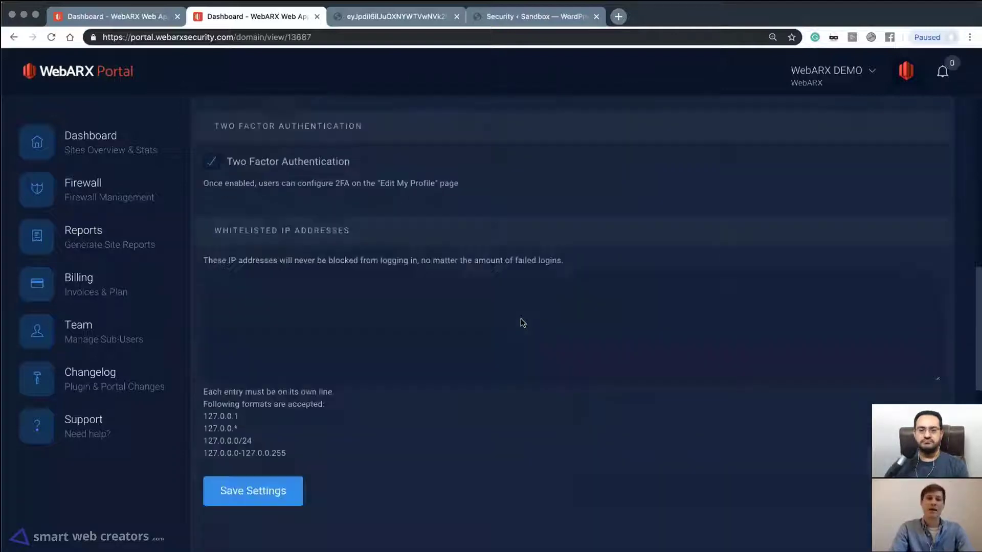
# Open the cookie notice settings and review the message, acceptance text, policy link, permission interval and background opacity
pyautogui.scroll(12, 523, 323)
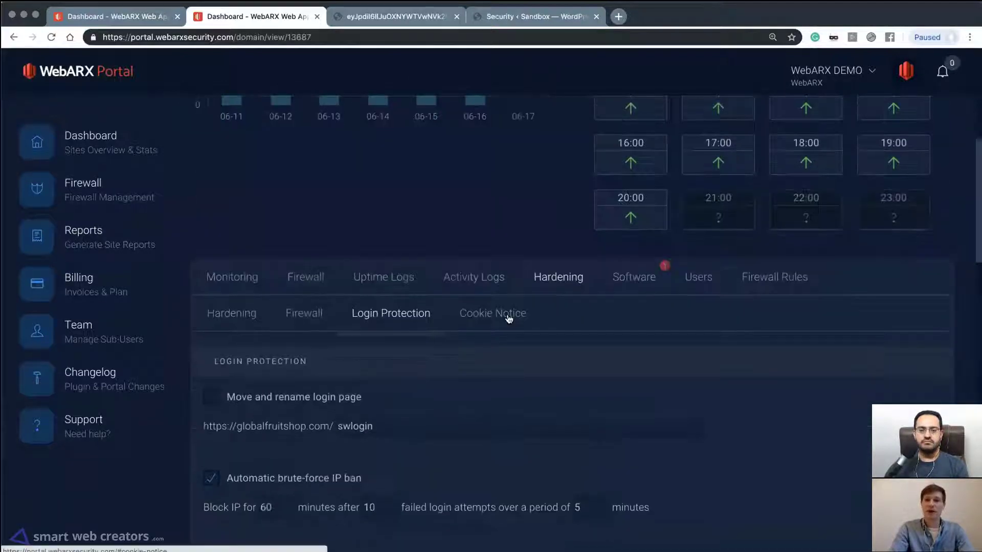
pyautogui.click(508, 313)
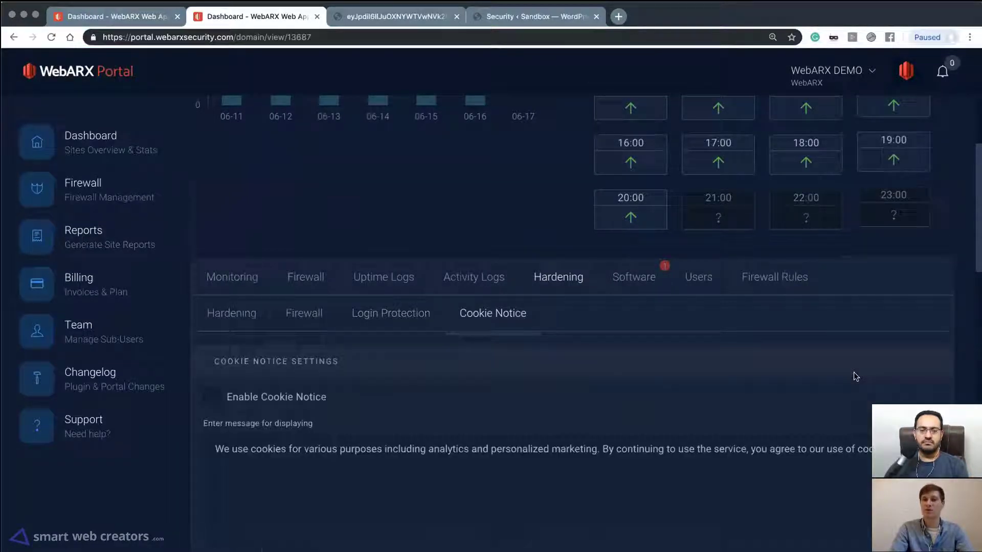
pyautogui.scroll(-6, 855, 377)
pyautogui.scroll(2, 856, 377)
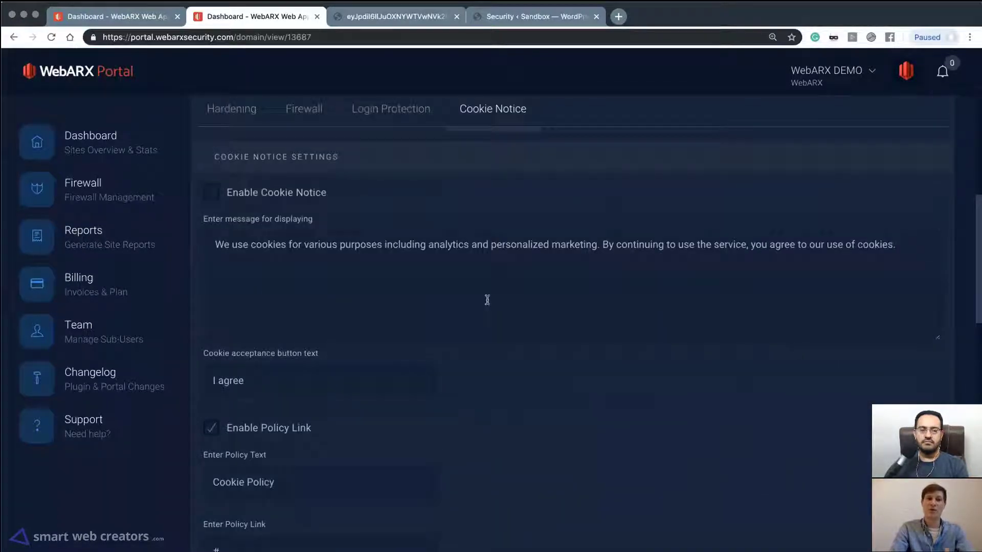
pyautogui.scroll(-5, 487, 300)
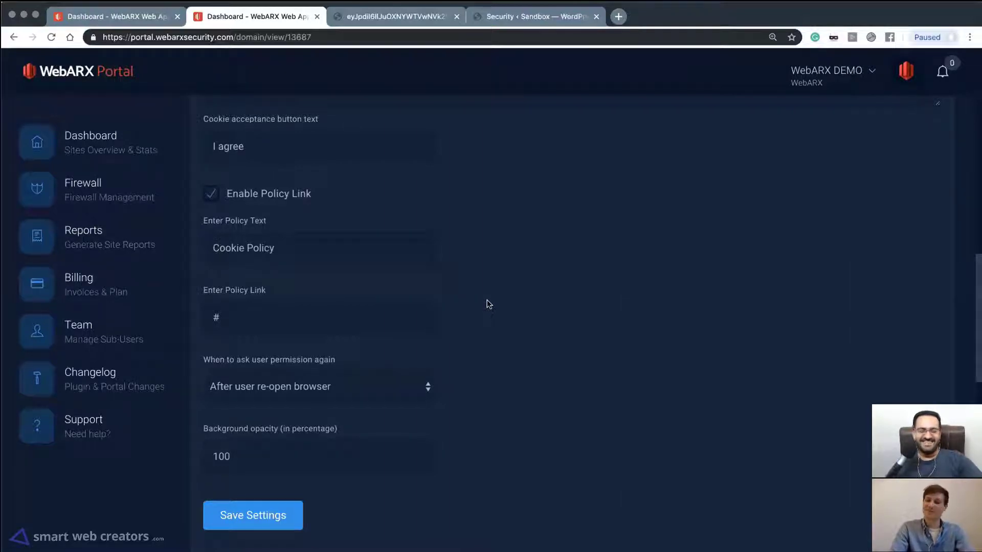
pyautogui.scroll(-3, 488, 303)
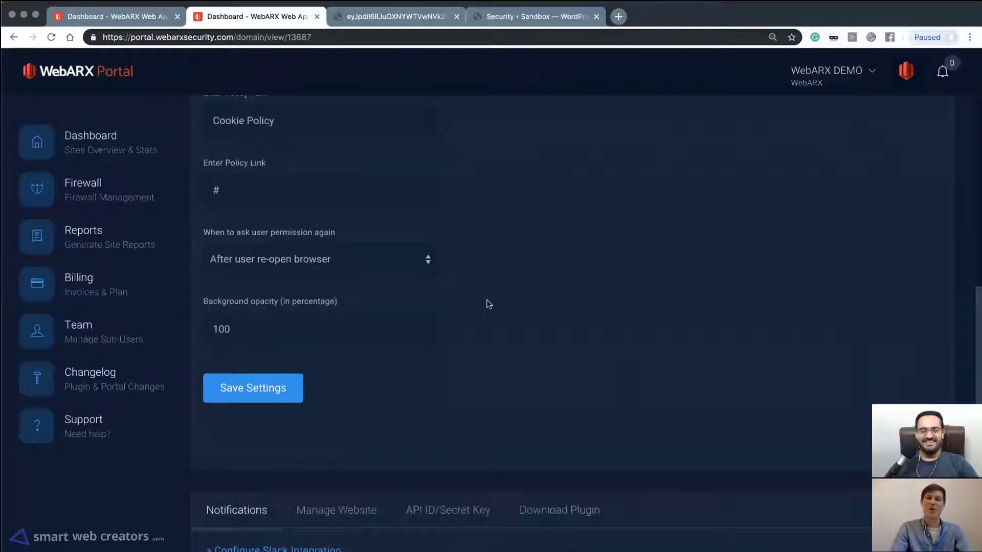
pyautogui.scroll(2, 487, 300)
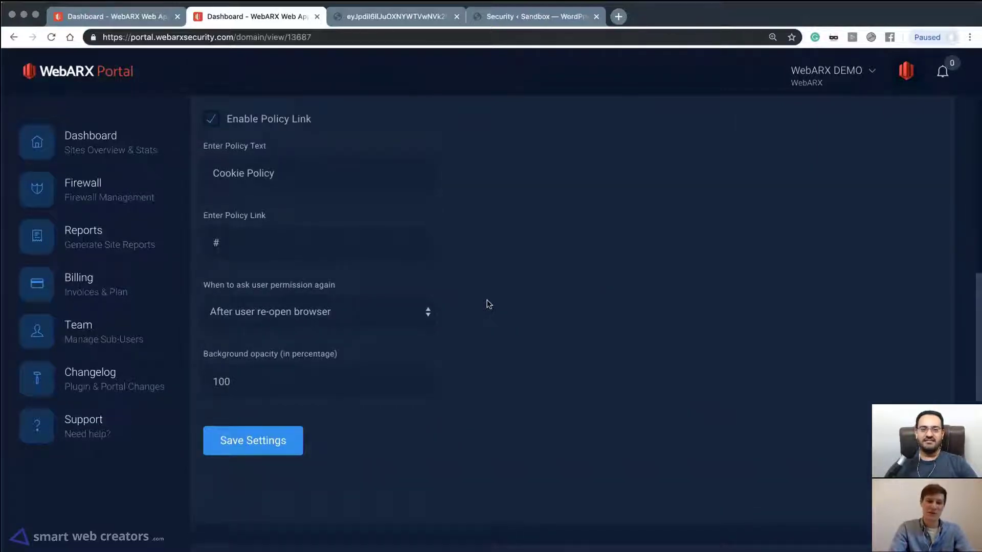
pyautogui.scroll(1, 488, 303)
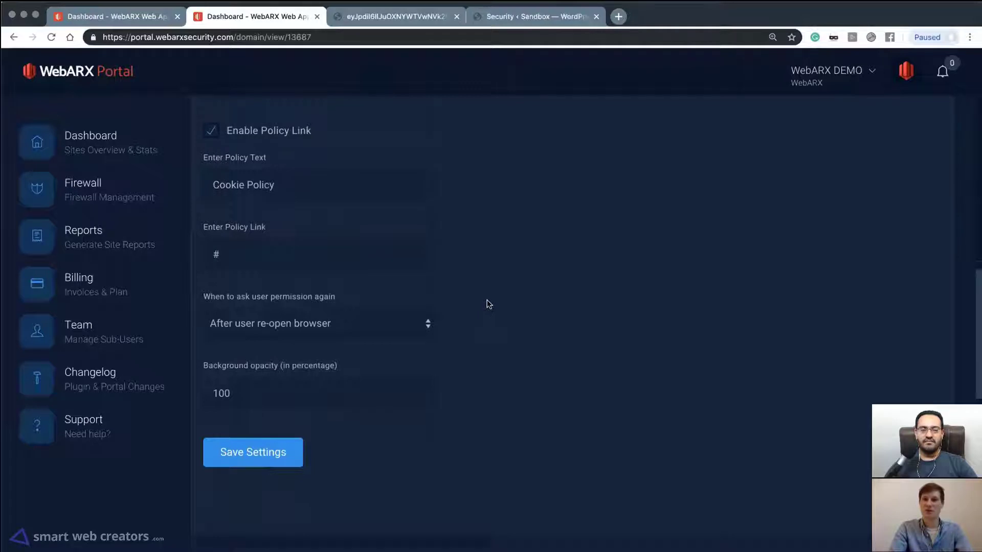
pyautogui.scroll(2, 487, 299)
pyautogui.scroll(2, 487, 299)
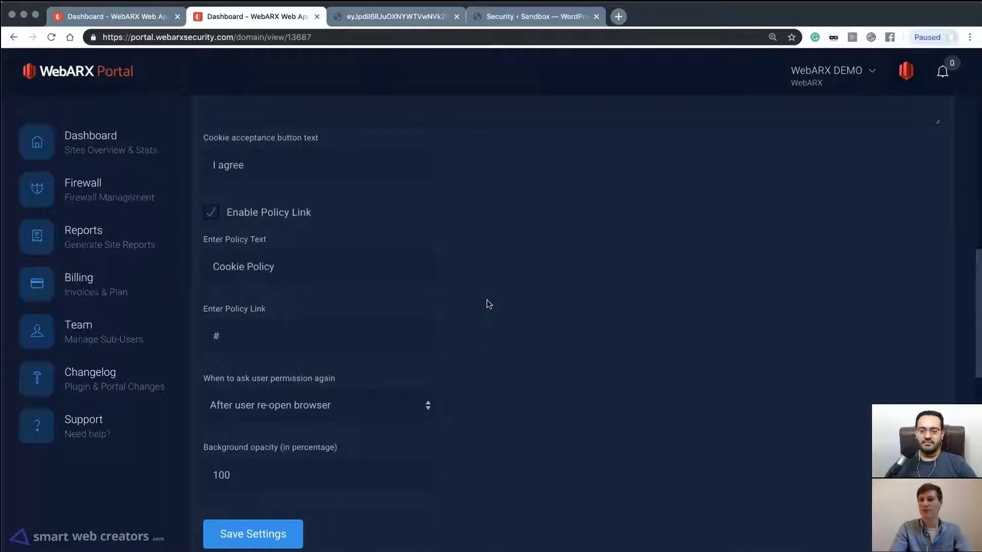
pyautogui.scroll(5, 486, 300)
pyautogui.scroll(5, 487, 300)
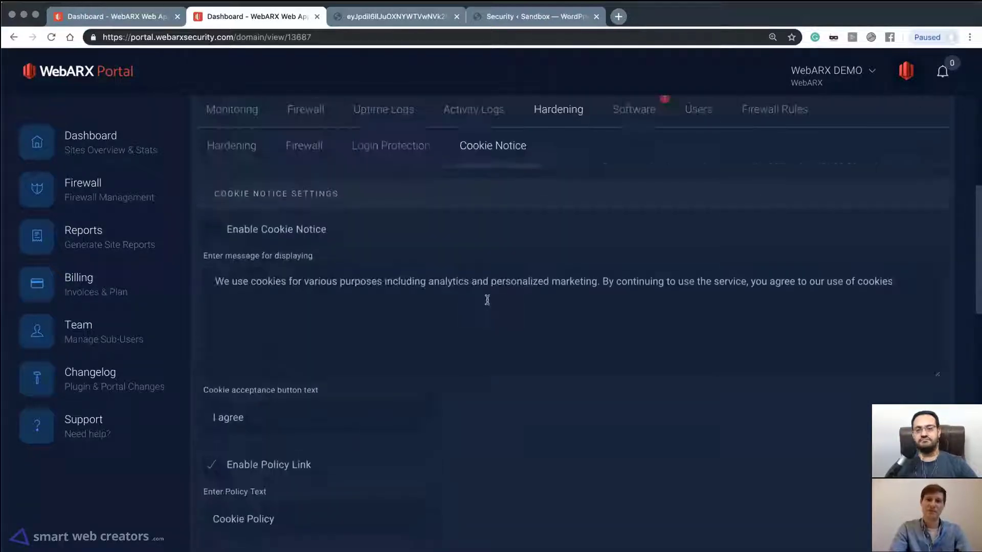
# Open globalfruitshop.com's software list and review the installed plugins' versions, changelogs, activation switches and available updates
pyautogui.scroll(4, 487, 300)
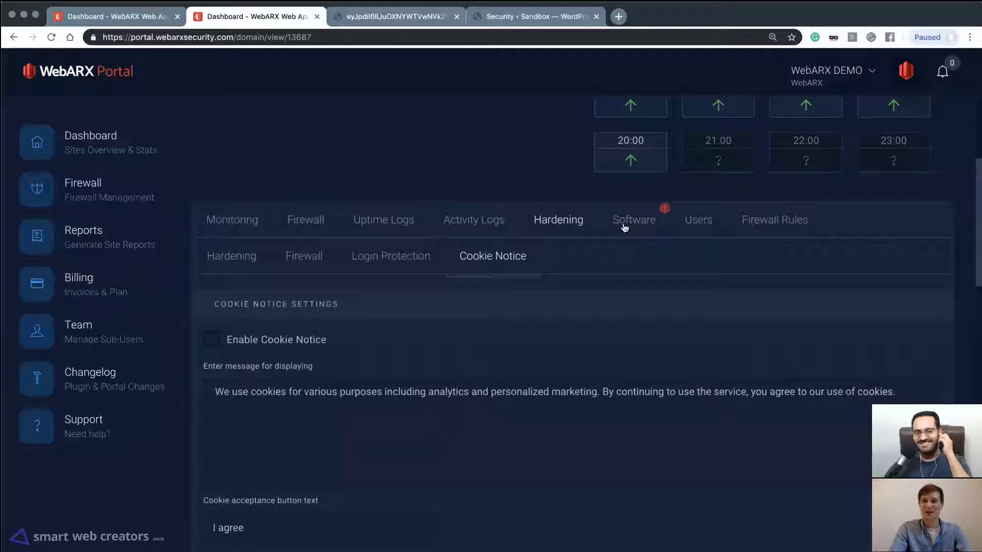
pyautogui.click(624, 227)
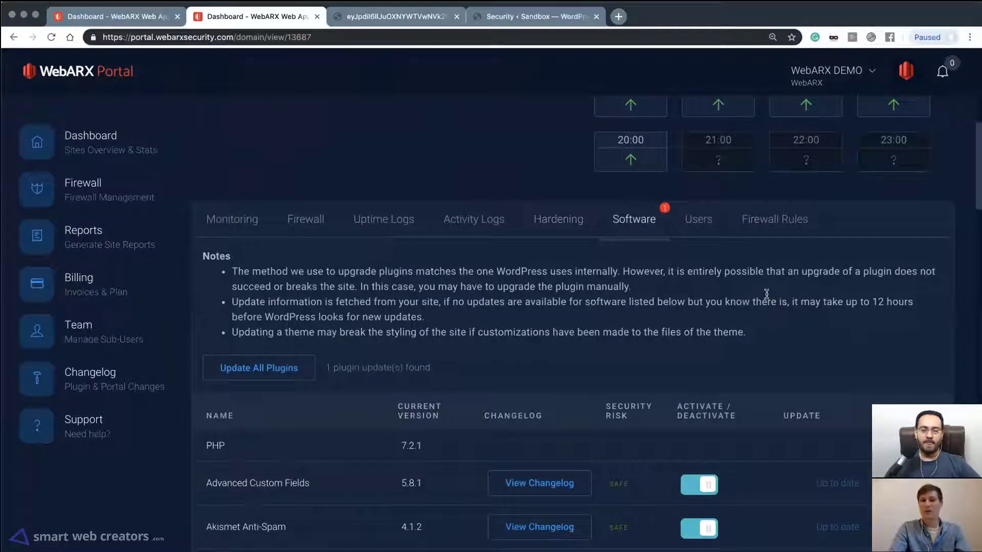
pyautogui.scroll(-5, 768, 296)
pyautogui.scroll(-7, 771, 301)
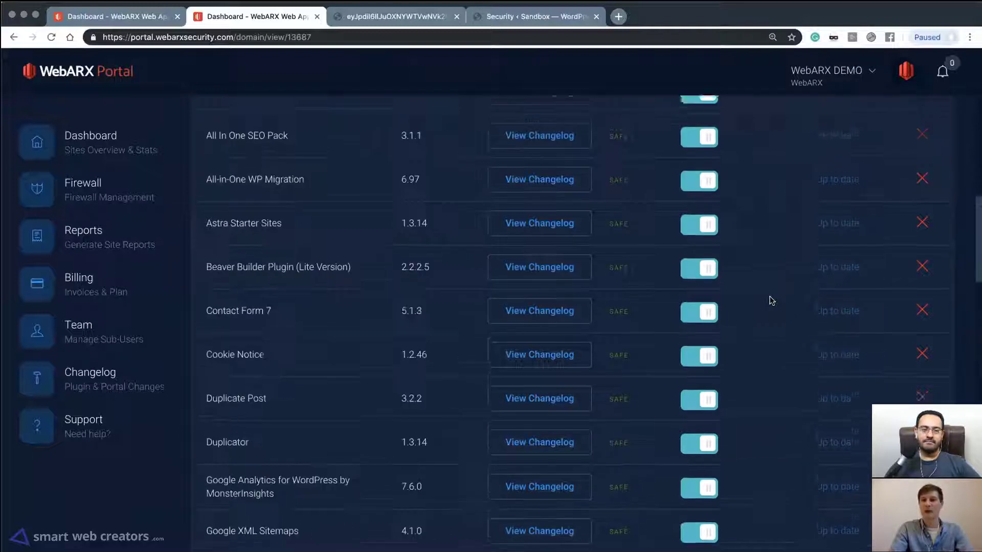
pyautogui.scroll(-6, 772, 300)
pyautogui.scroll(-6, 771, 301)
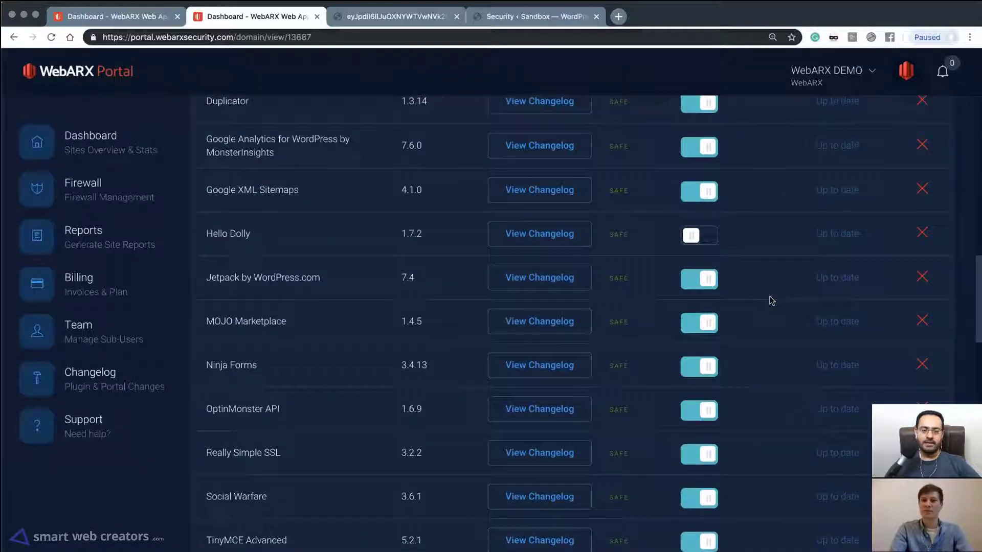
pyautogui.scroll(-3, 772, 300)
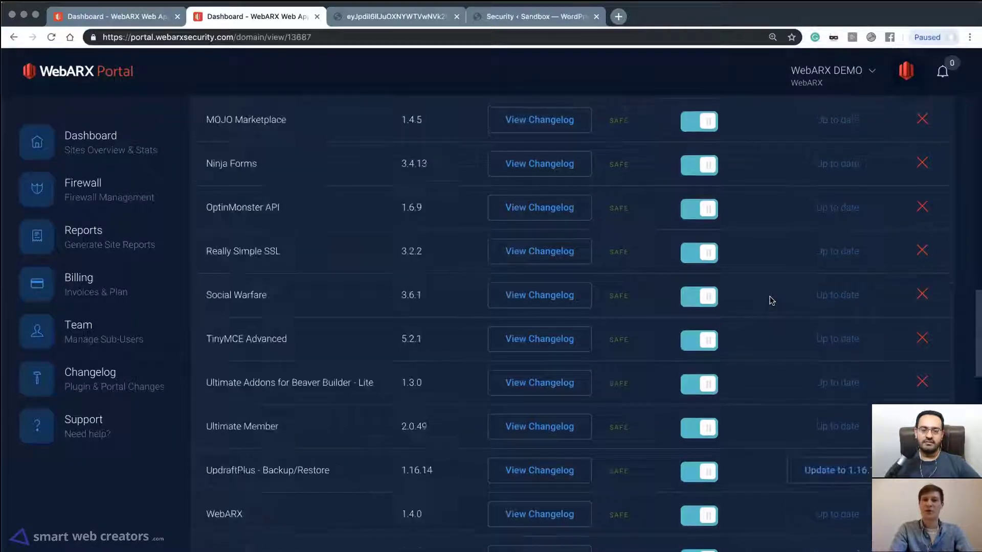
pyautogui.scroll(-6, 772, 301)
pyautogui.scroll(5, 772, 301)
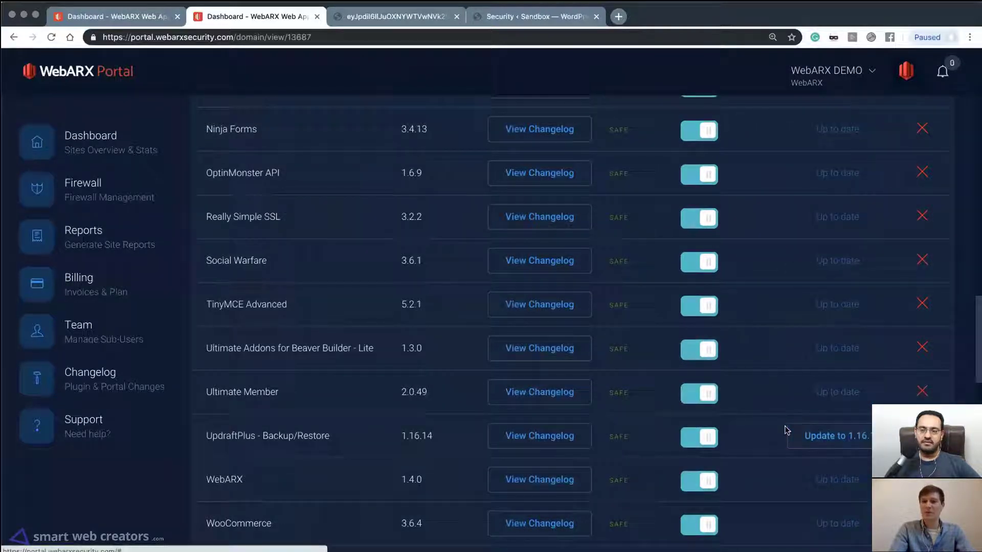
# Examine the themes and WordPress core in the software list, and check the security risk and current version of the listed plugins
pyautogui.scroll(-10, 786, 431)
pyautogui.scroll(-3, 786, 431)
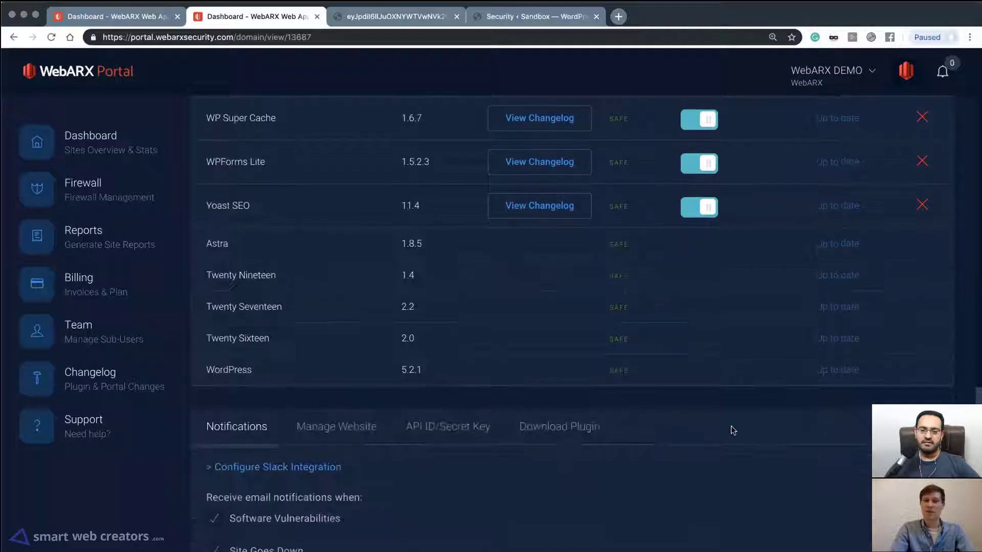
pyautogui.scroll(9, 729, 430)
pyautogui.scroll(12, 626, 347)
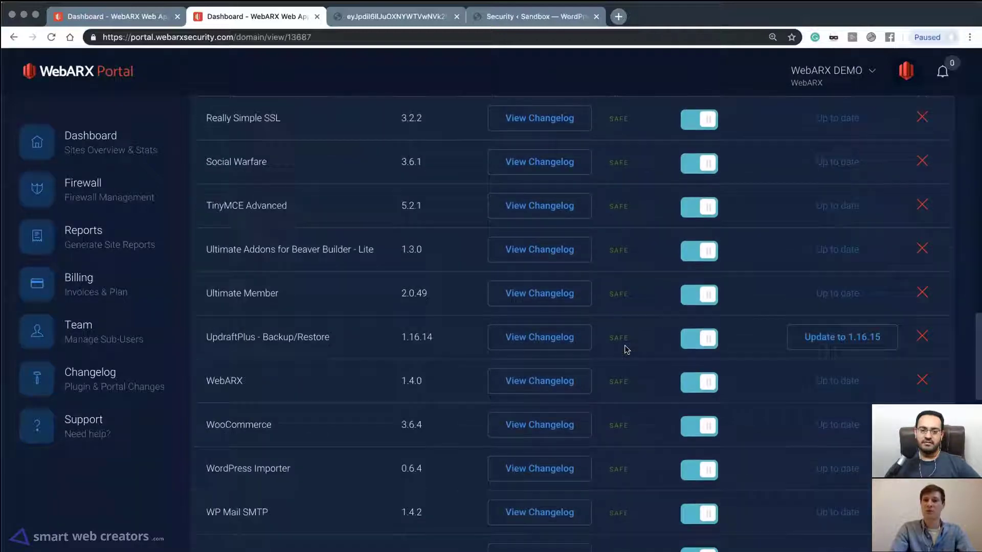
pyautogui.scroll(9, 627, 349)
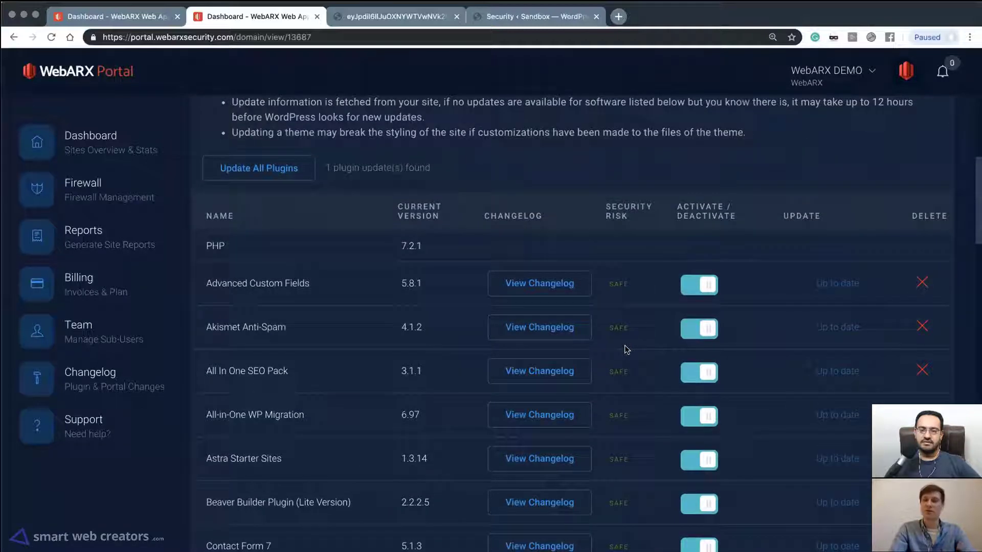
pyautogui.scroll(-1, 626, 349)
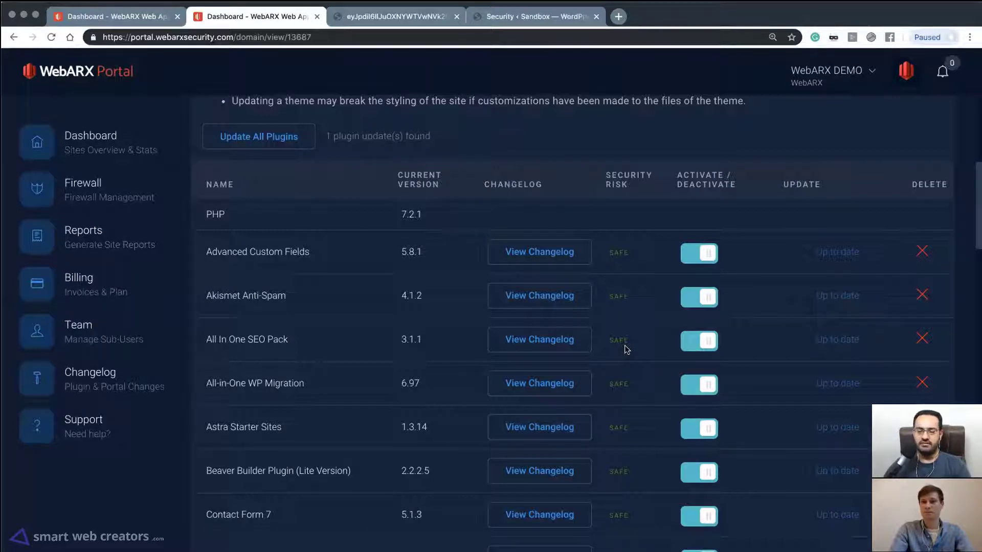
pyautogui.scroll(-2, 624, 345)
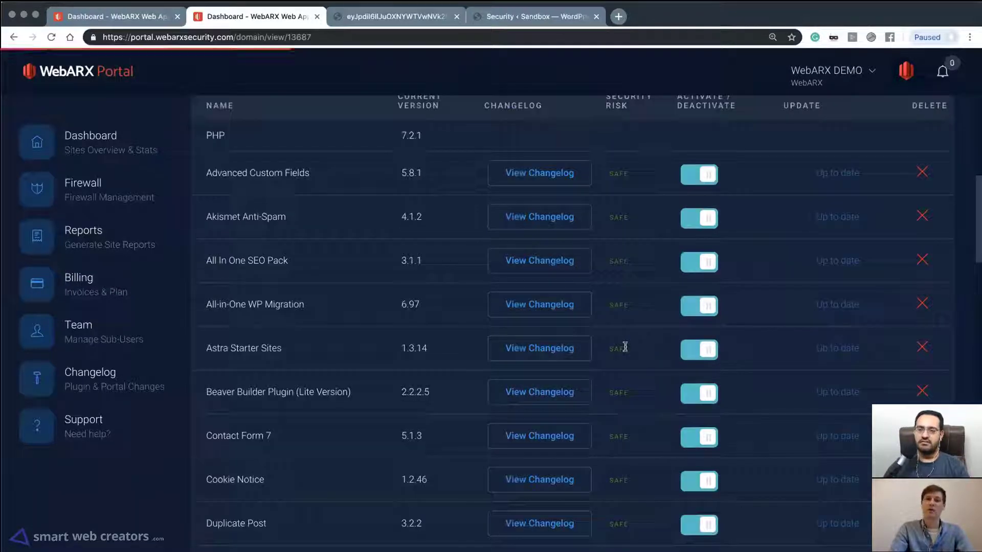
pyautogui.scroll(1, 624, 191)
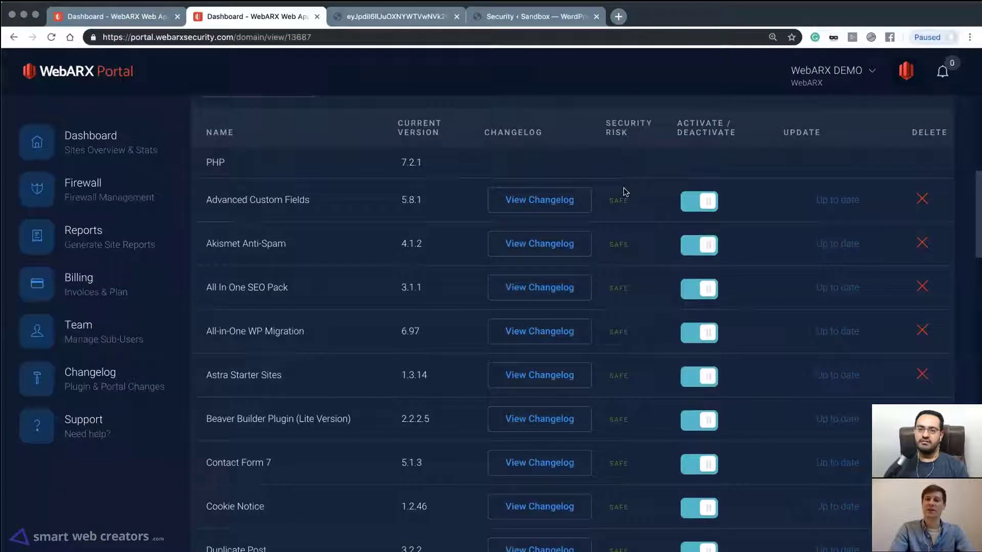
pyautogui.moveTo(405, 201); pyautogui.dragTo(422, 203)
pyautogui.click(422, 203)
# Switch to the portal dashboard, open the site with the vulnerable plugin and display its software list
pyautogui.click(132, 16)
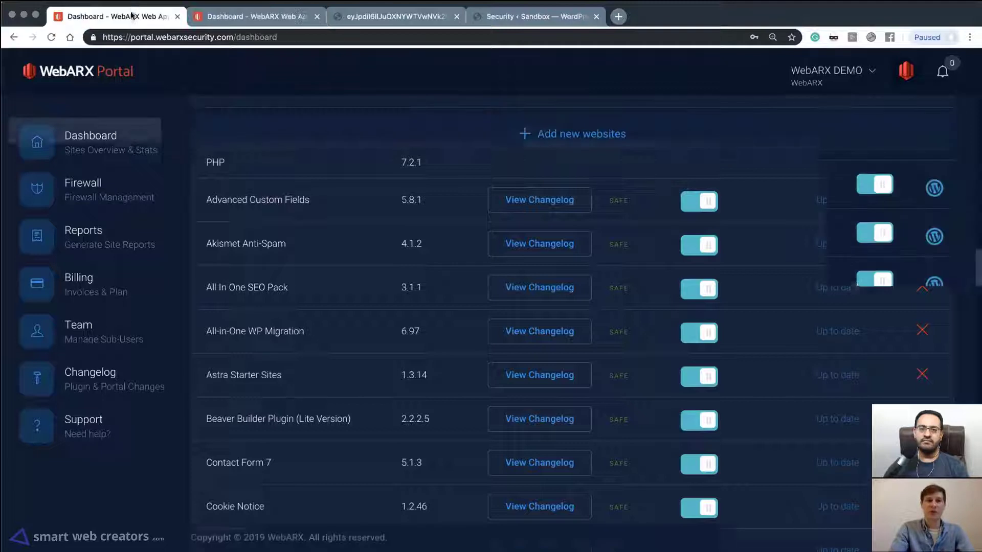
pyautogui.click(341, 322)
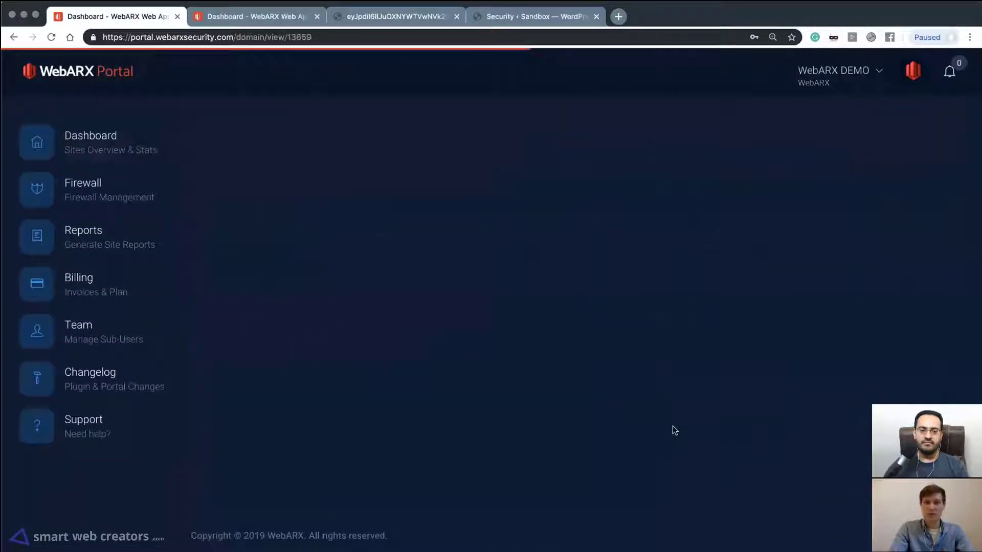
pyautogui.scroll(-10, 345, 338)
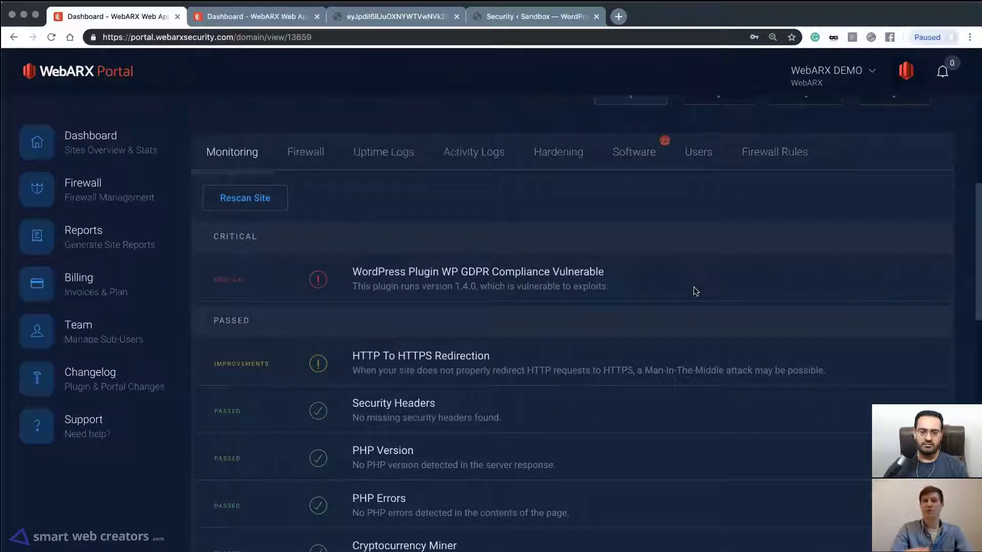
pyautogui.click(635, 152)
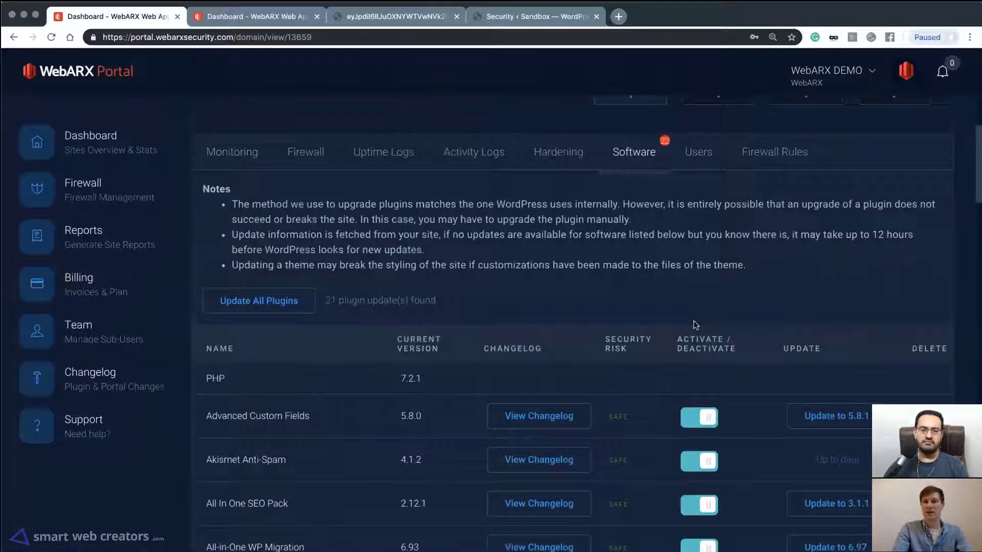
# Locate the vulnerable WP GDPR Compliance plugin in the software list and deactivate it
pyautogui.scroll(-15, 694, 324)
pyautogui.scroll(-15, 694, 325)
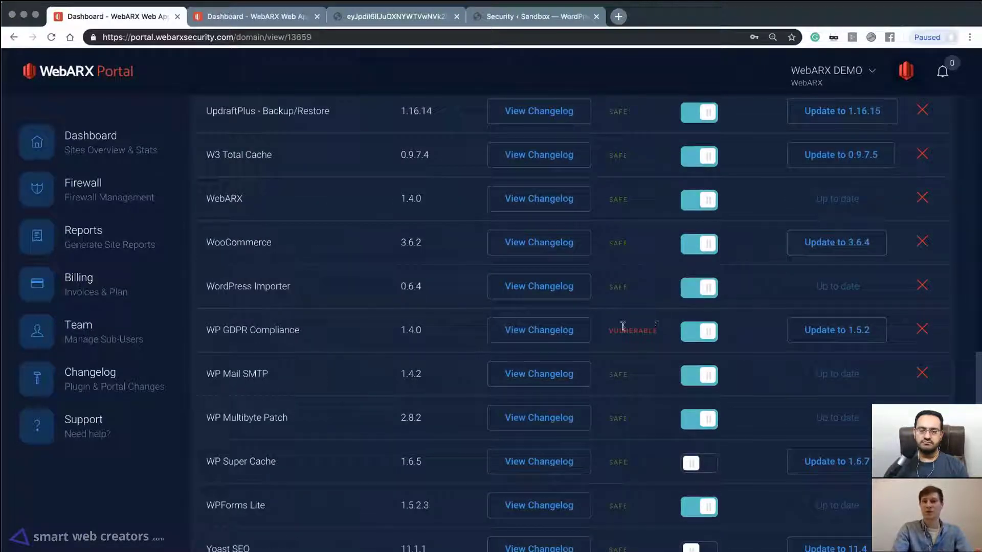
pyautogui.moveTo(610, 330); pyautogui.dragTo(652, 332)
pyautogui.click(656, 361)
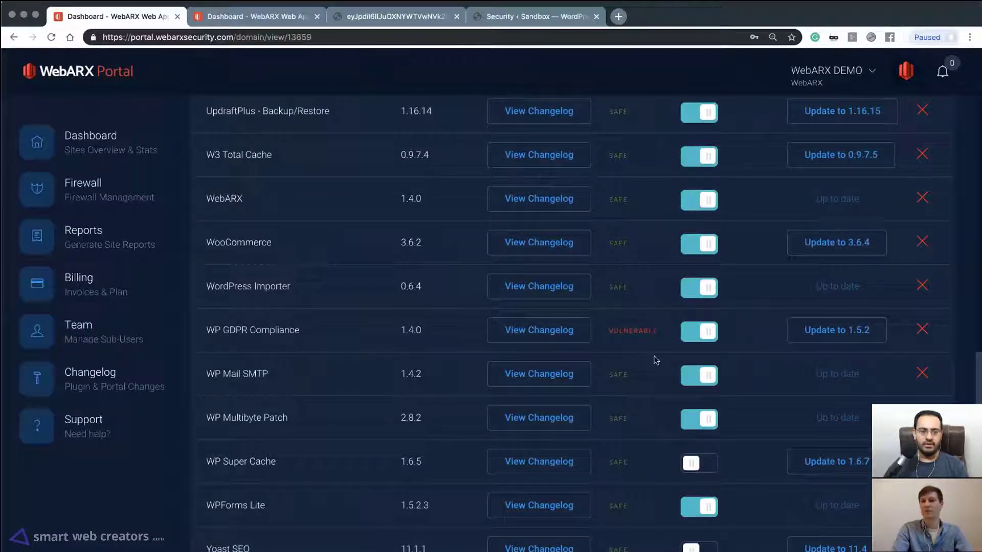
pyautogui.click(709, 331)
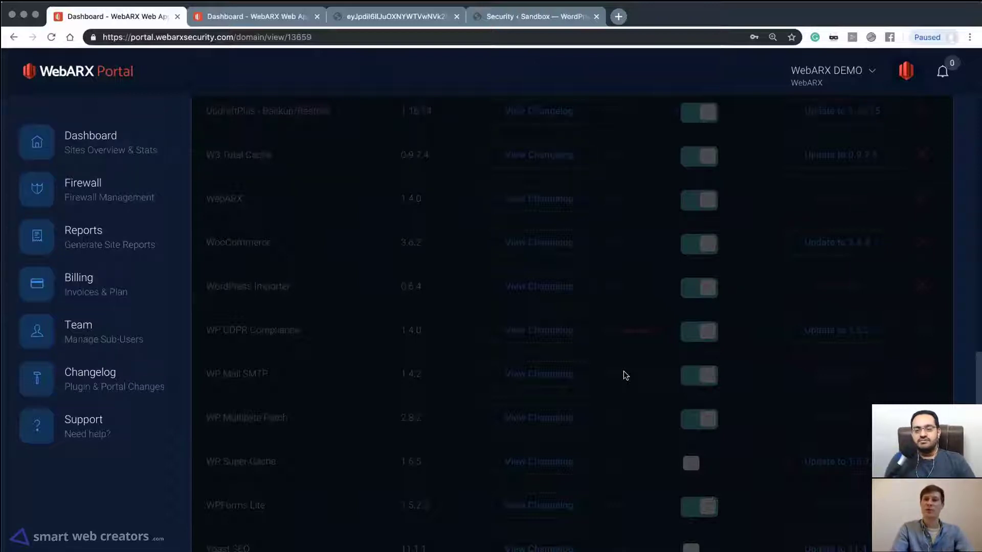
# Return to globalfruitshop.com's page and review its user accounts and the available firewall rule sets
pyautogui.click(233, 16)
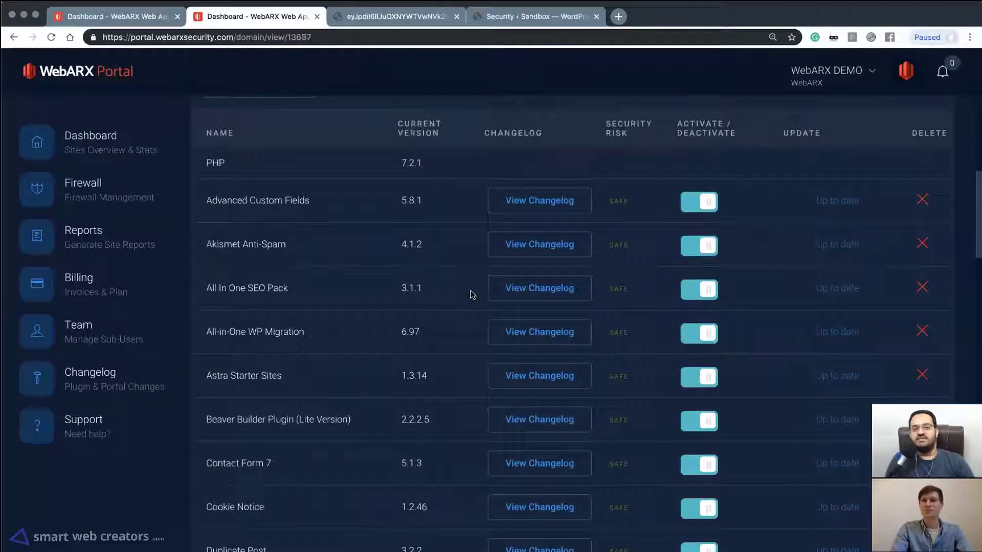
pyautogui.scroll(6, 471, 295)
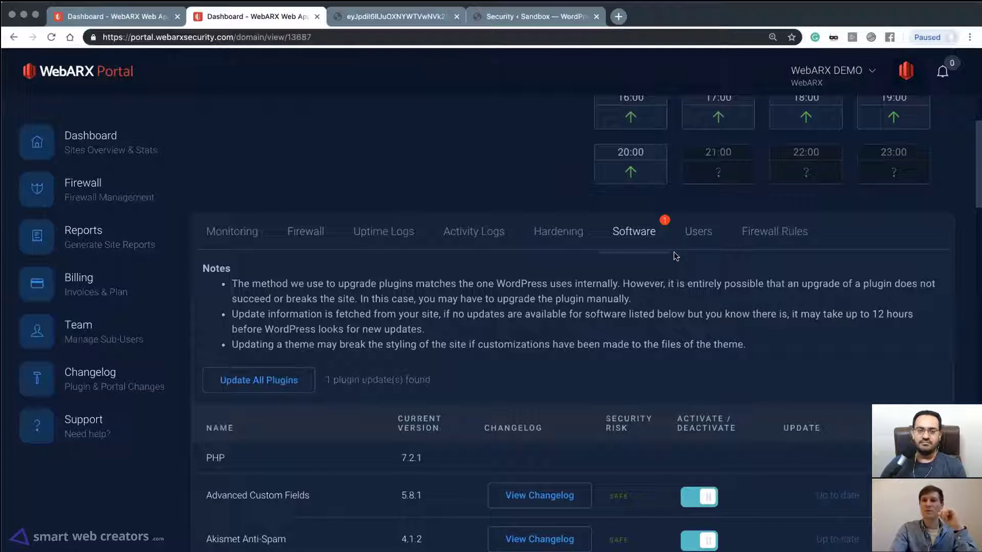
pyautogui.click(691, 242)
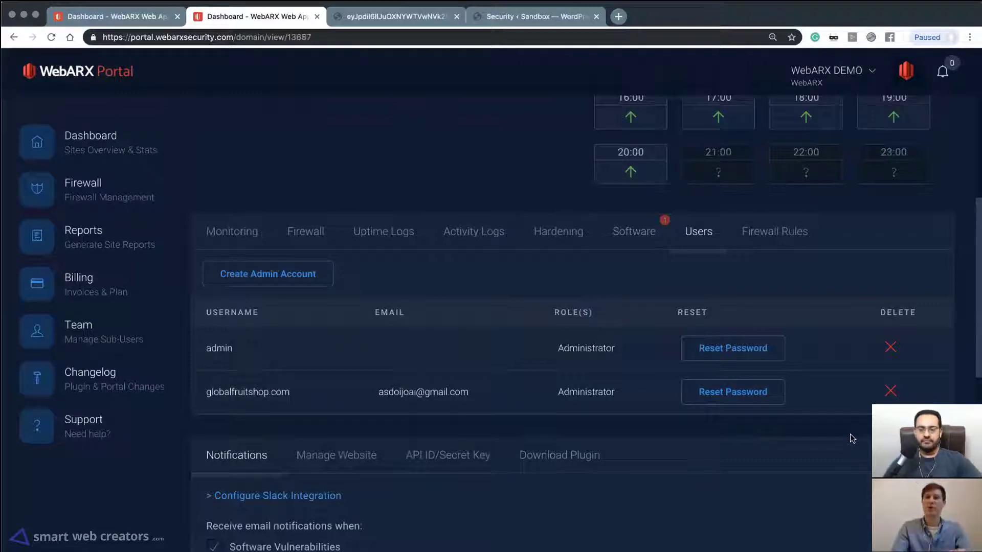
pyautogui.click(769, 231)
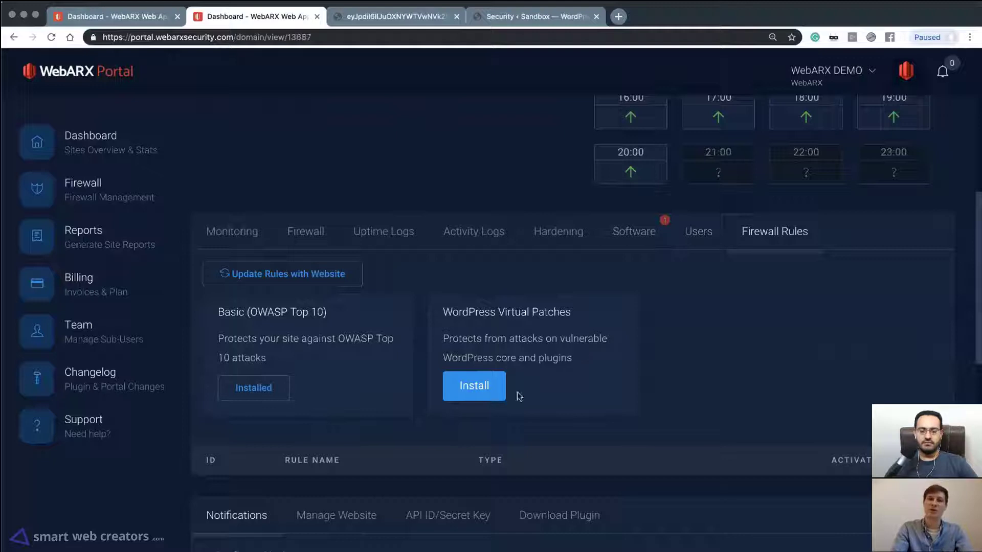
pyautogui.scroll(-3, 593, 377)
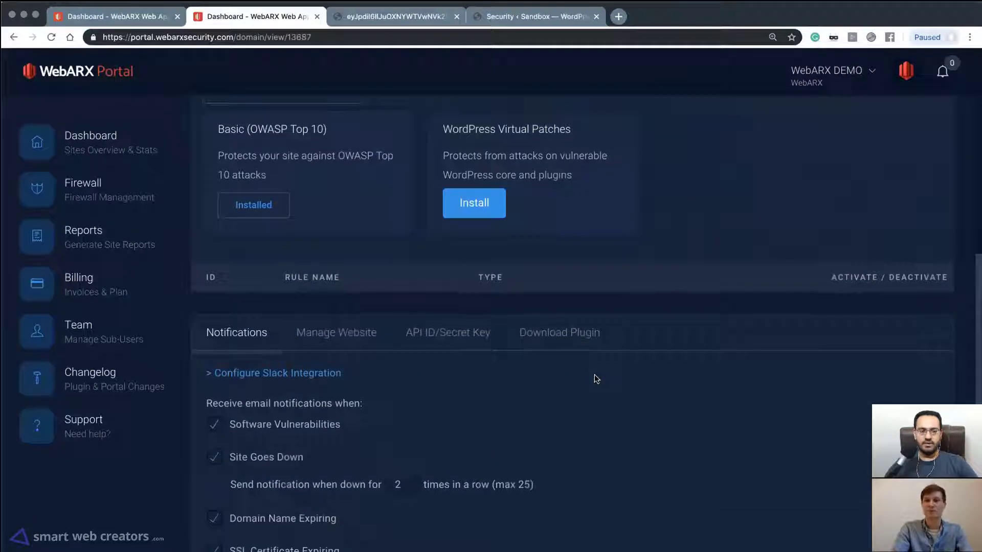
# Examine globalfruitshop.com's firewall rule sets, Basic (OWASP Top 10) and WordPress Virtual Patches, and the rule update and installation options
pyautogui.scroll(-4, 596, 378)
pyautogui.scroll(10, 583, 357)
pyautogui.scroll(-5, 584, 358)
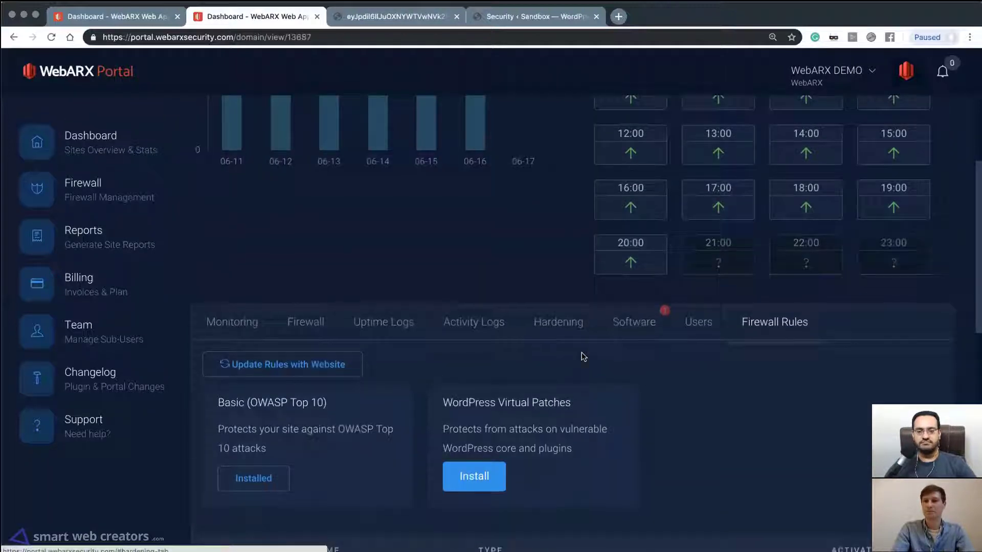
pyautogui.scroll(11, 584, 357)
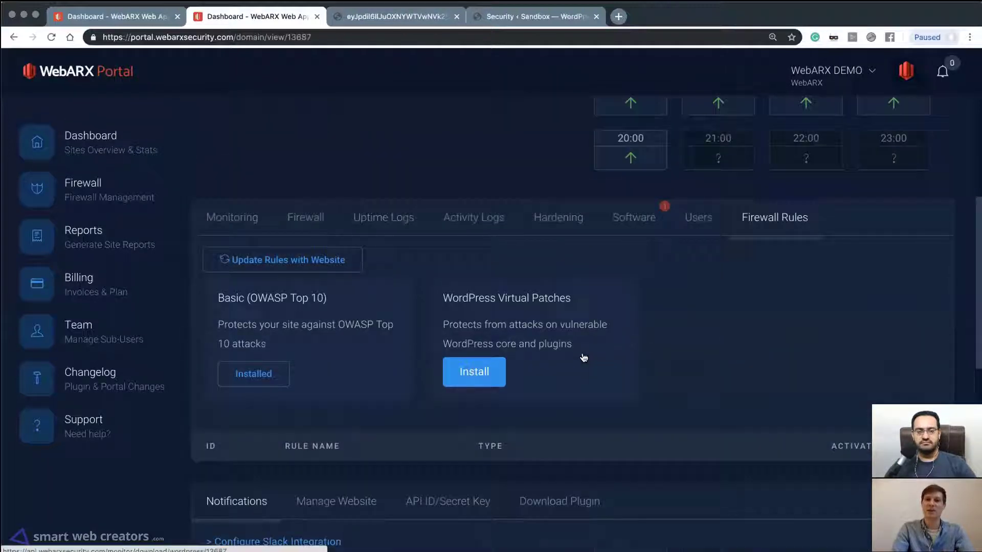
pyautogui.scroll(-2, 584, 357)
pyautogui.scroll(-7, 584, 357)
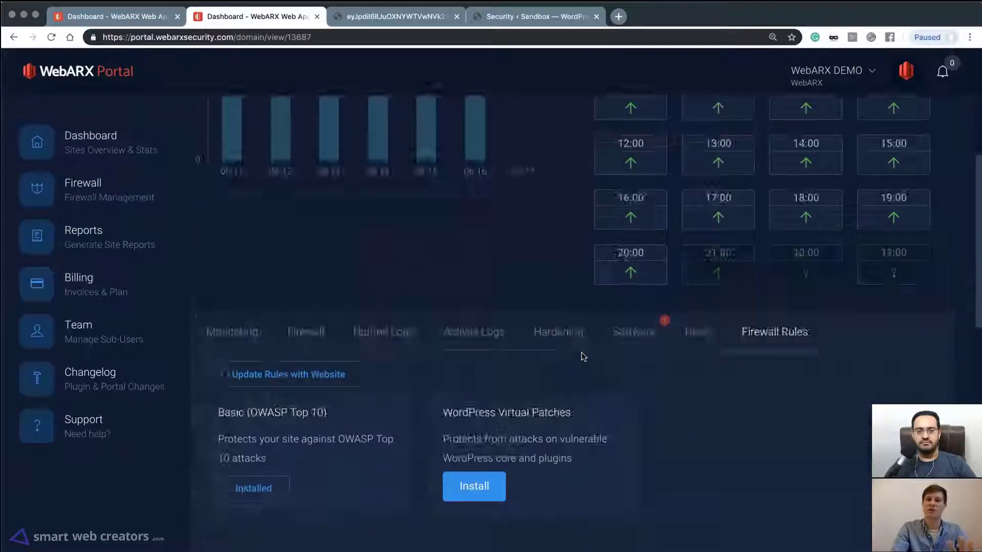
pyautogui.scroll(9, 584, 356)
pyautogui.scroll(-9, 583, 356)
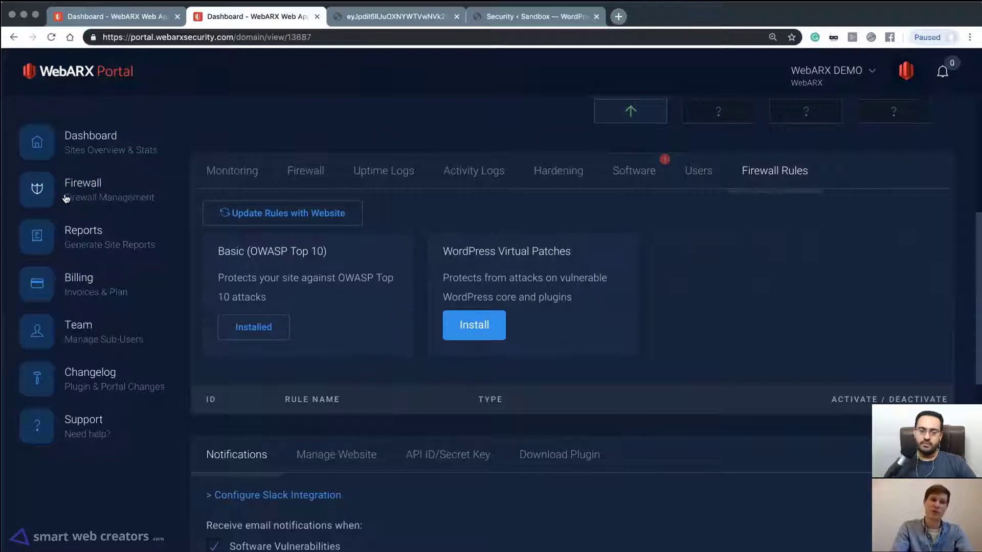
pyautogui.click(498, 330)
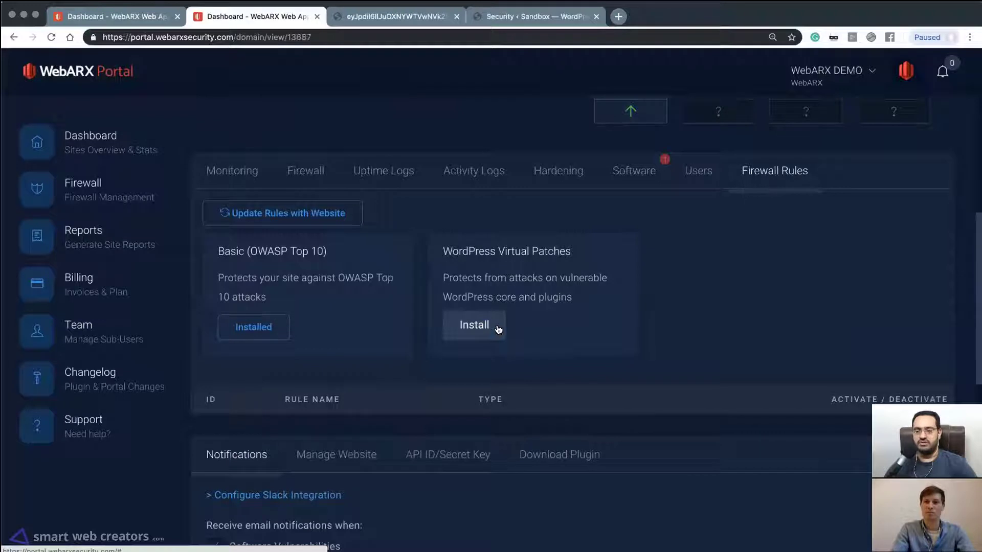
pyautogui.click(500, 328)
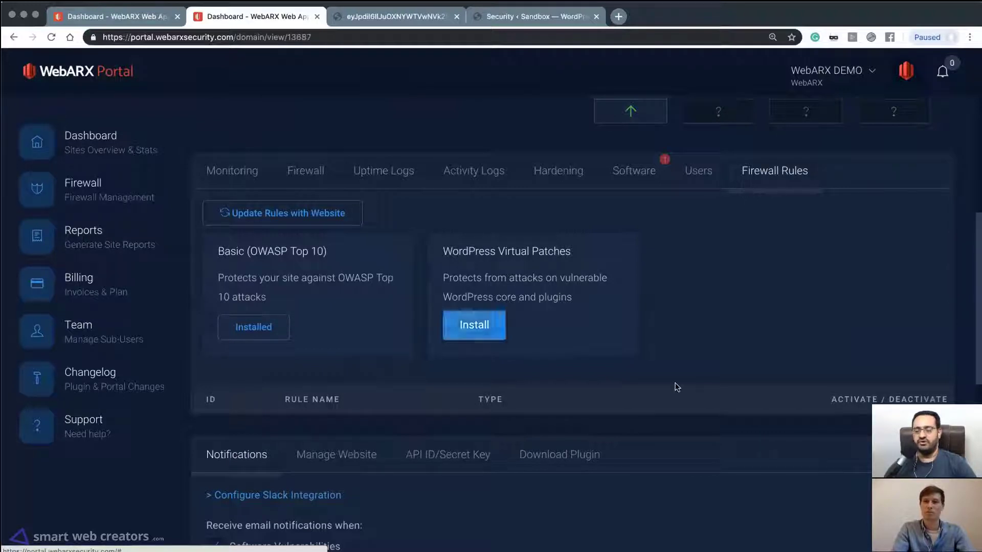
pyautogui.scroll(-4, 675, 386)
pyautogui.scroll(4, 677, 387)
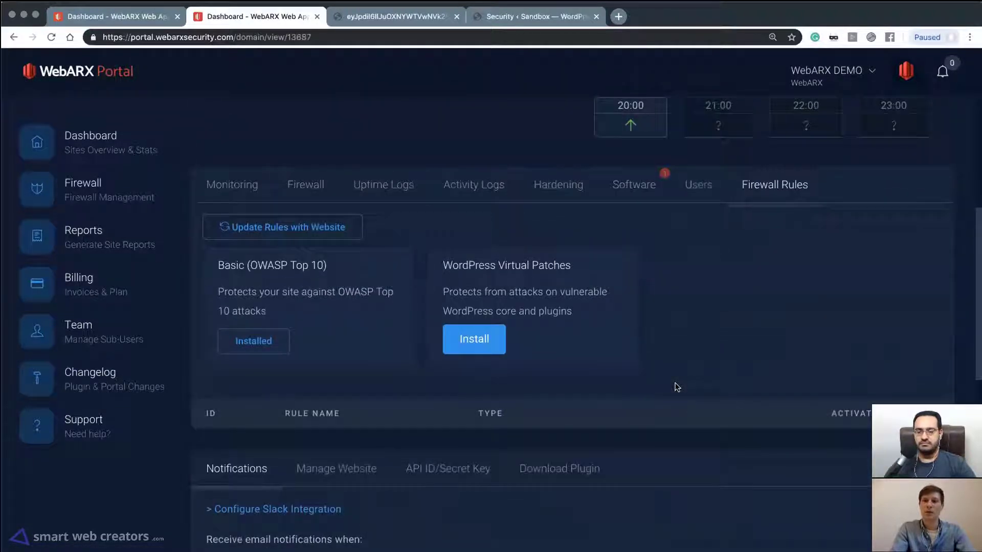
# Review the site's email notification options, from software vulnerabilities and downtime to blacklist entry and hacker mentions, plus the alternative email setting
pyautogui.scroll(-6, 676, 387)
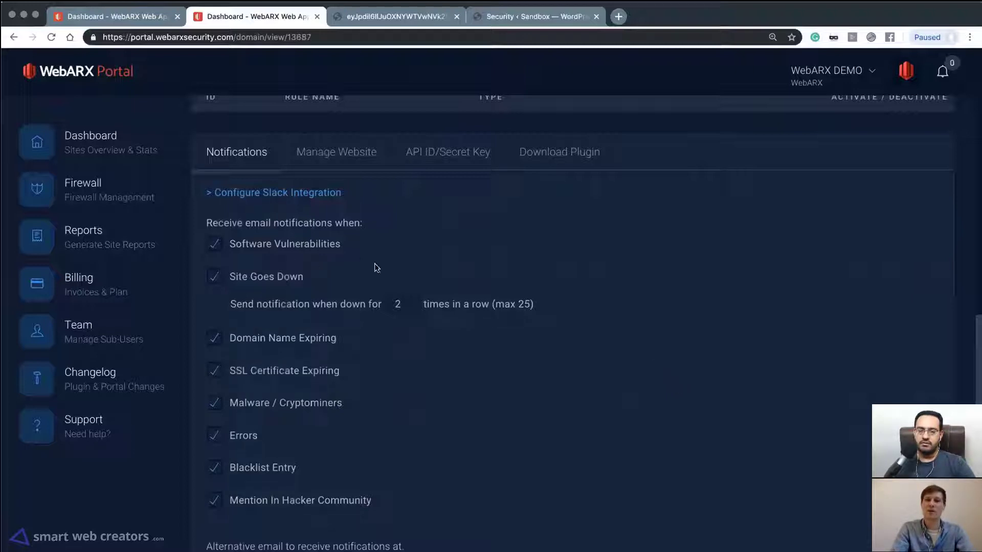
pyautogui.moveTo(246, 254)
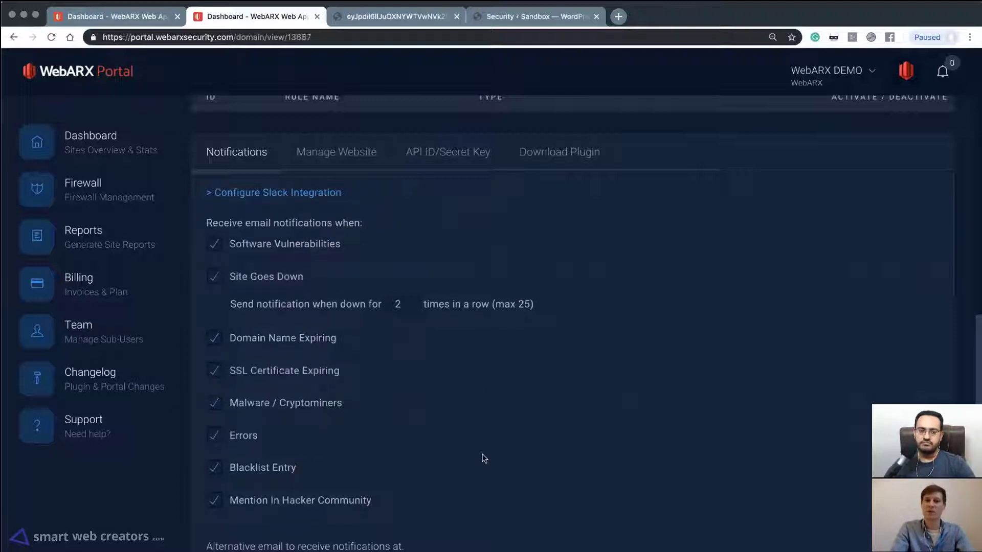
pyautogui.scroll(-1, 495, 466)
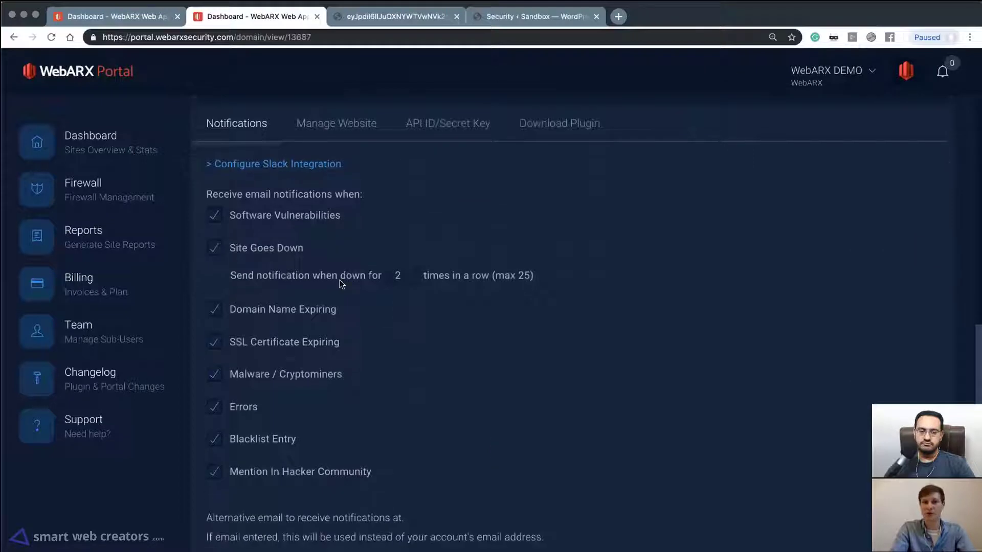
pyautogui.moveTo(243, 217)
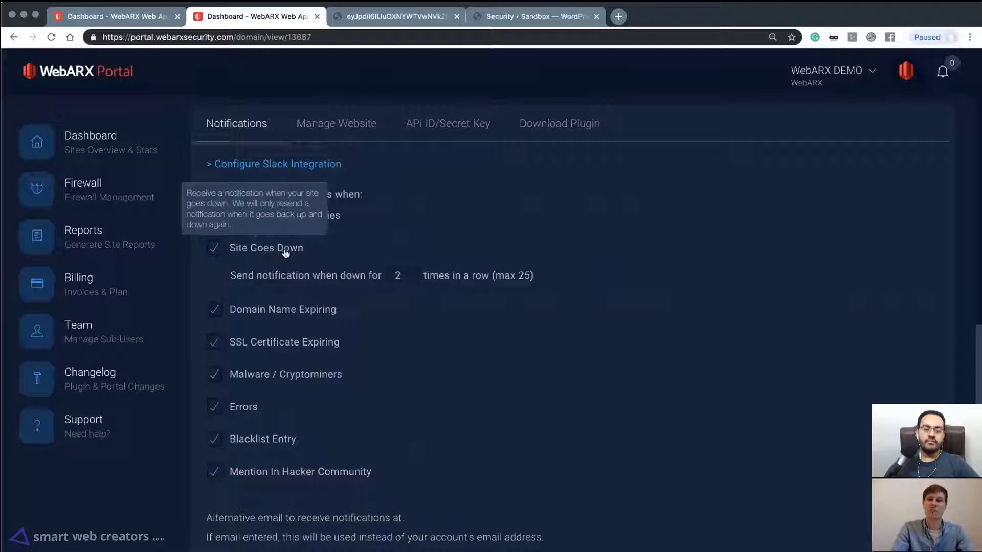
pyautogui.moveTo(276, 317)
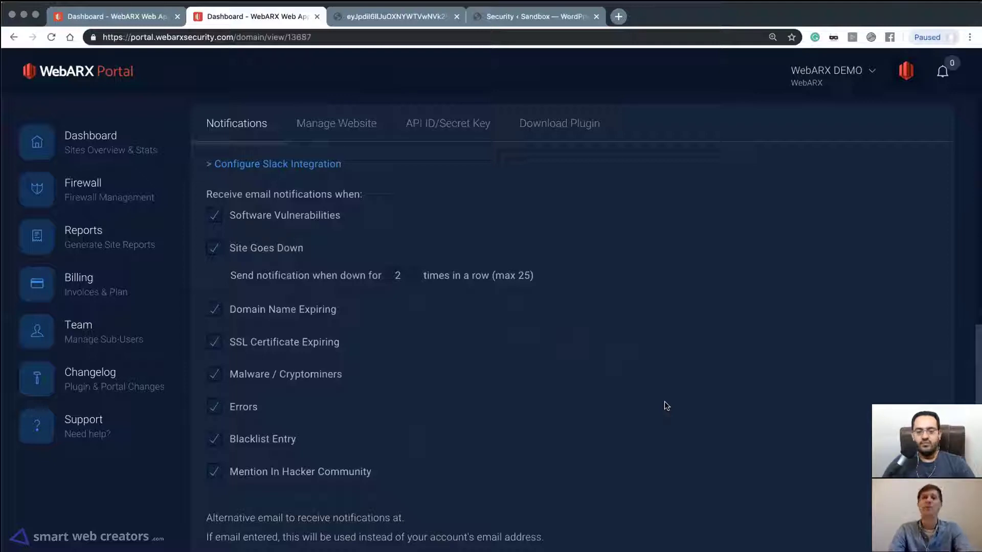
pyautogui.scroll(-1, 667, 406)
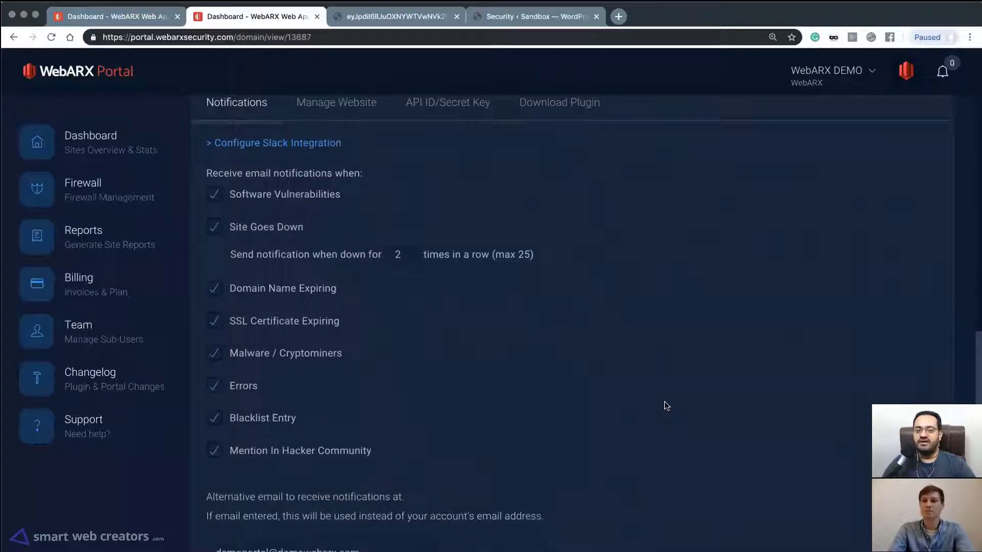
pyautogui.scroll(2, 666, 406)
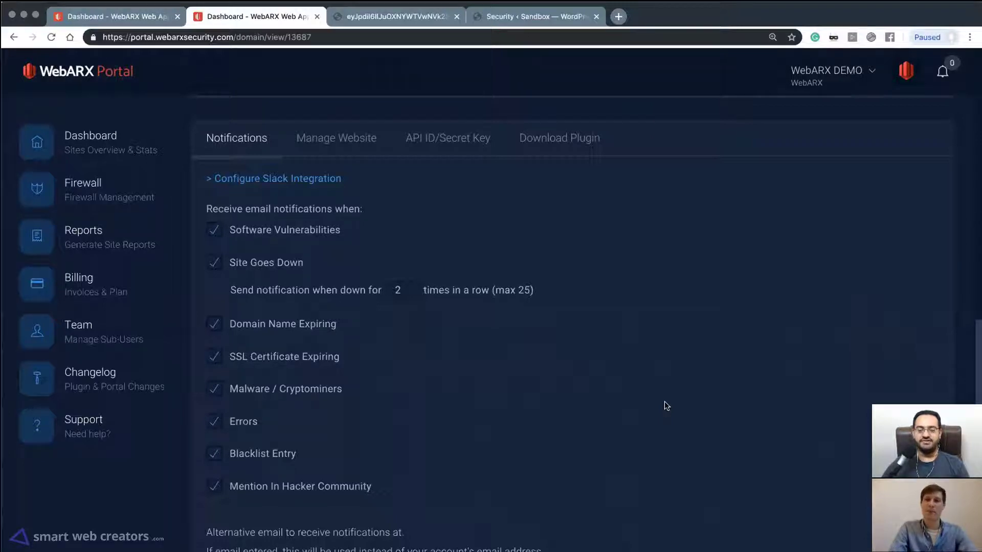
pyautogui.scroll(-3, 665, 401)
pyautogui.moveTo(265, 363)
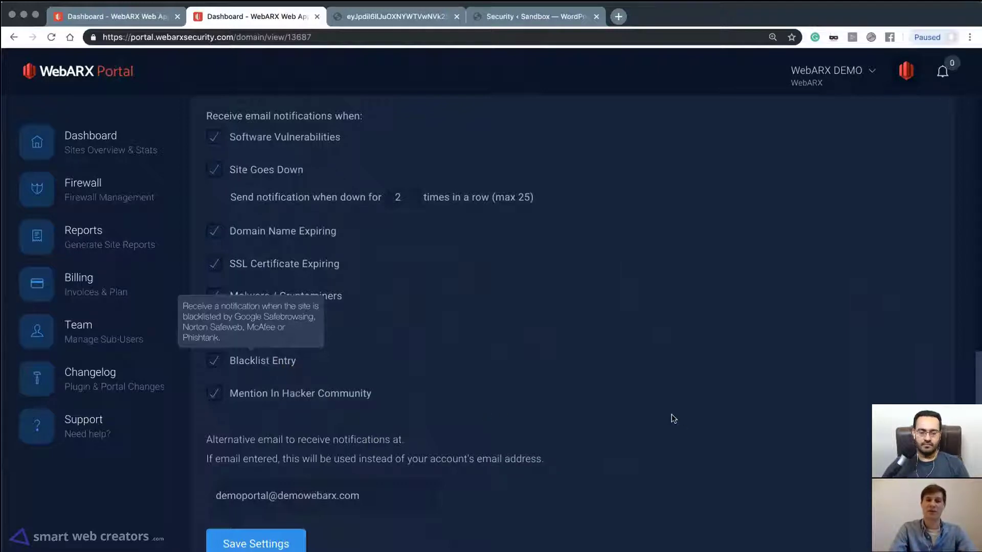
pyautogui.scroll(-3, 673, 418)
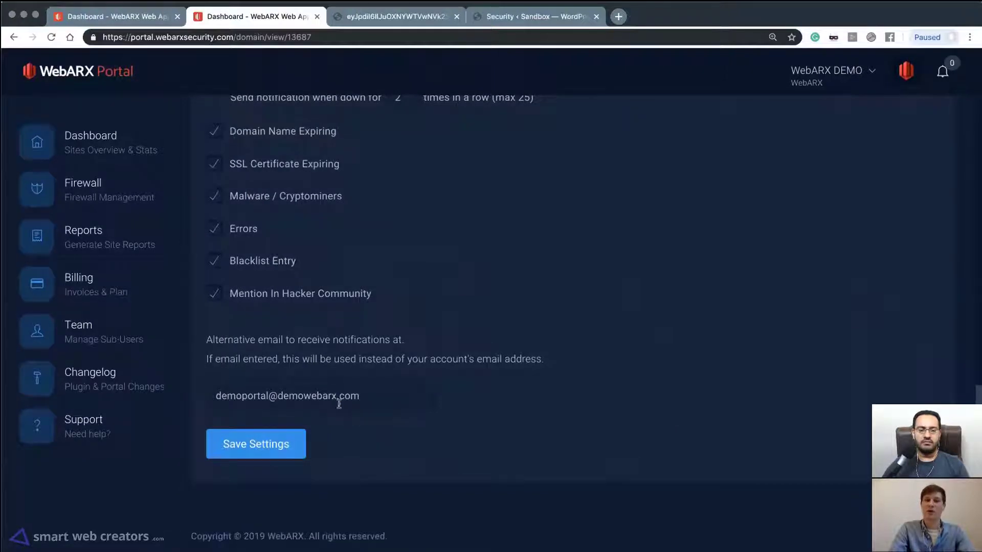
pyautogui.scroll(3, 500, 360)
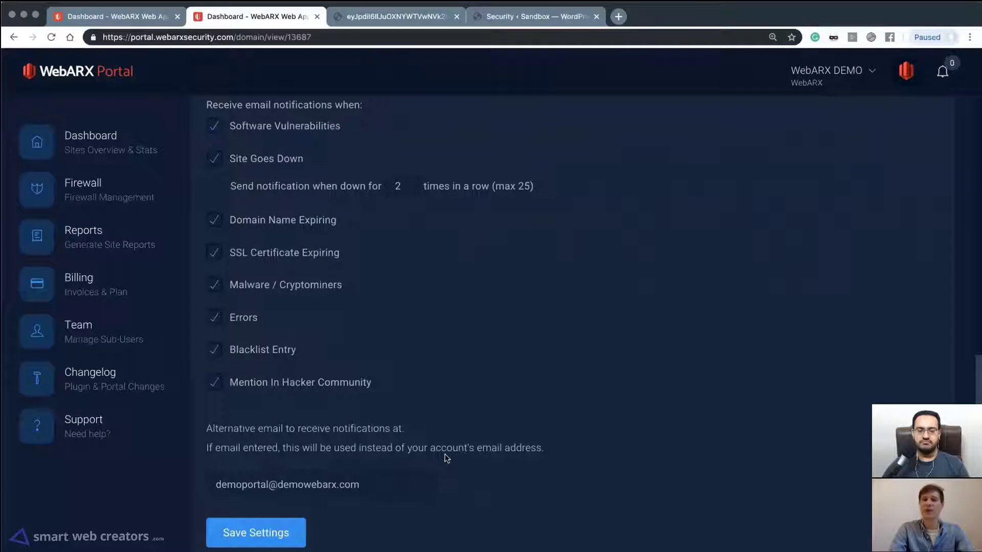
# Open the portal's team management page and read the available roles and the team member list
pyautogui.scroll(10, 445, 458)
pyautogui.scroll(15, 445, 458)
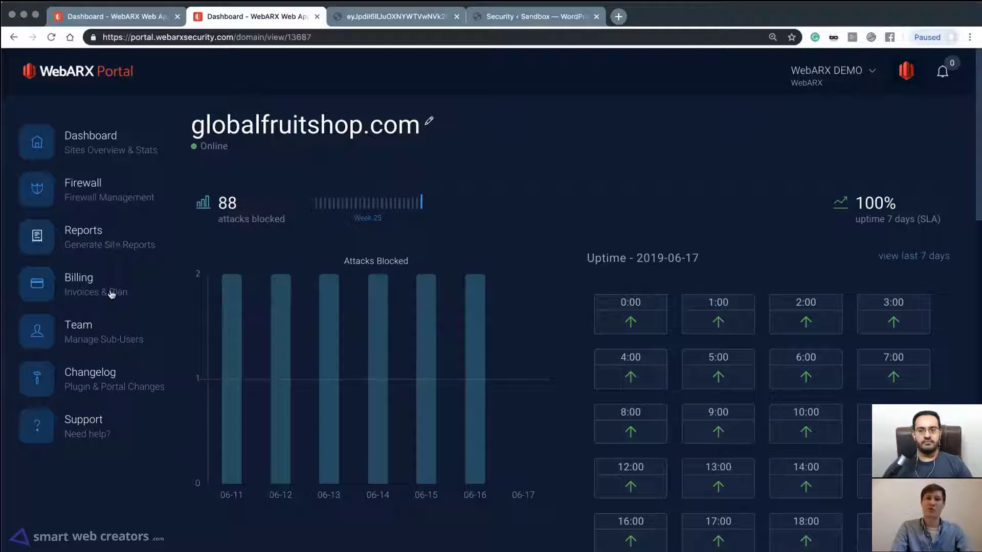
pyautogui.click(101, 337)
pyautogui.scroll(-5, 178, 310)
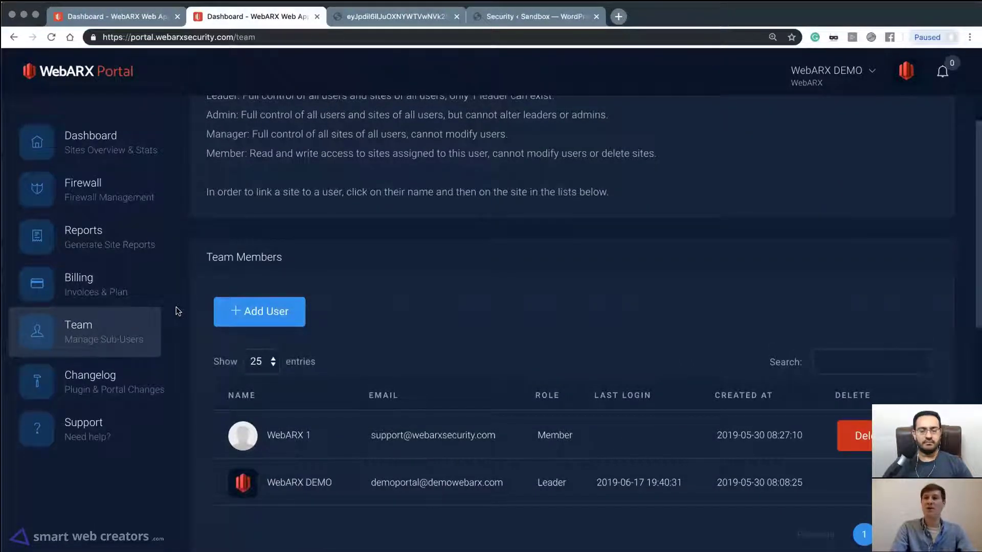
pyautogui.scroll(2, 176, 310)
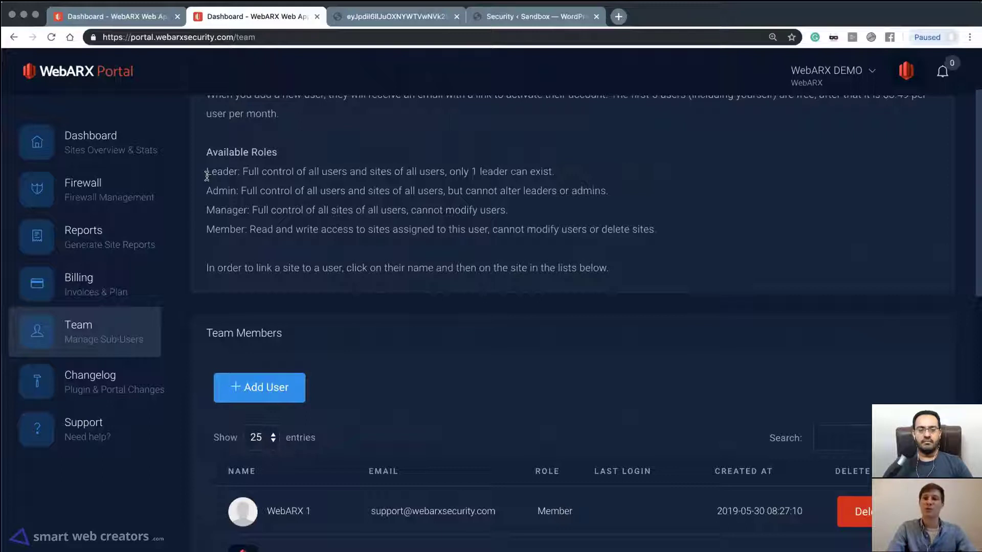
pyautogui.scroll(-5, 396, 234)
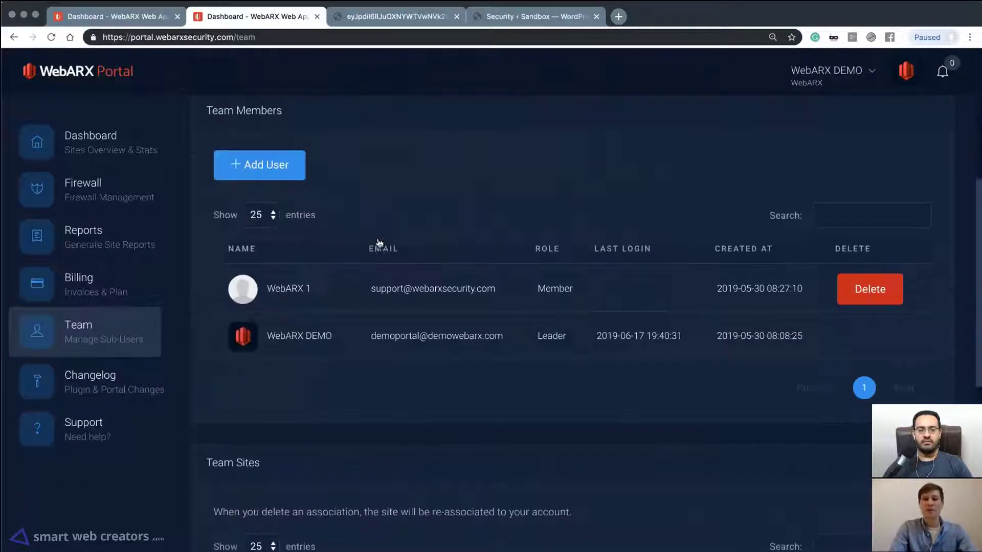
# View the form for adding a team member, close it without adding anyone, and review the team sites list
pyautogui.click(271, 175)
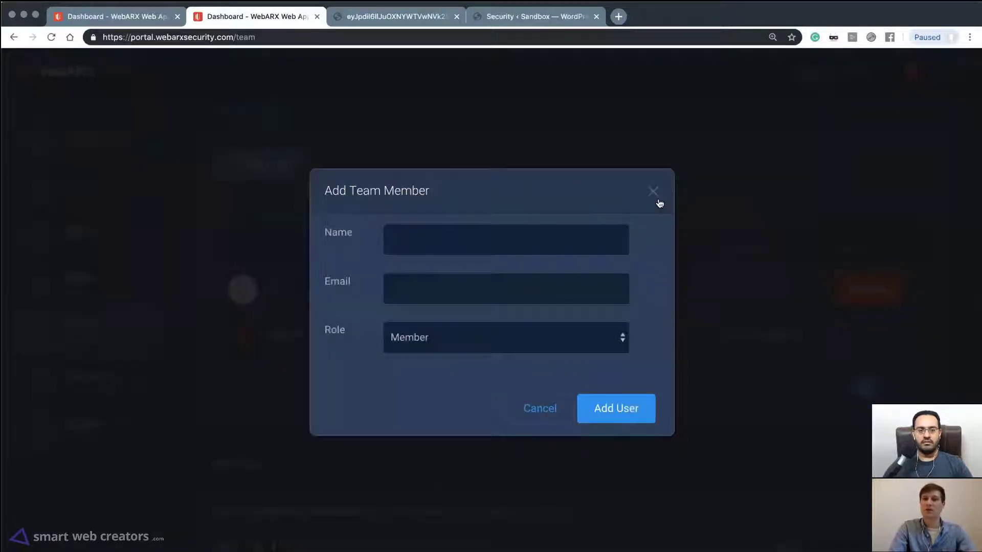
pyautogui.click(659, 202)
pyautogui.scroll(-5, 551, 358)
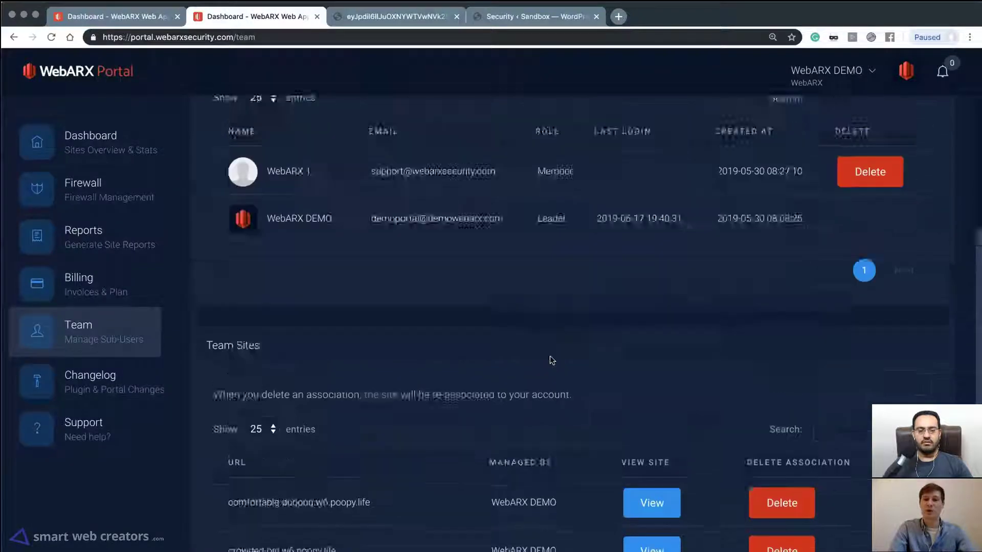
pyautogui.scroll(1, 588, 317)
pyautogui.scroll(4, 566, 292)
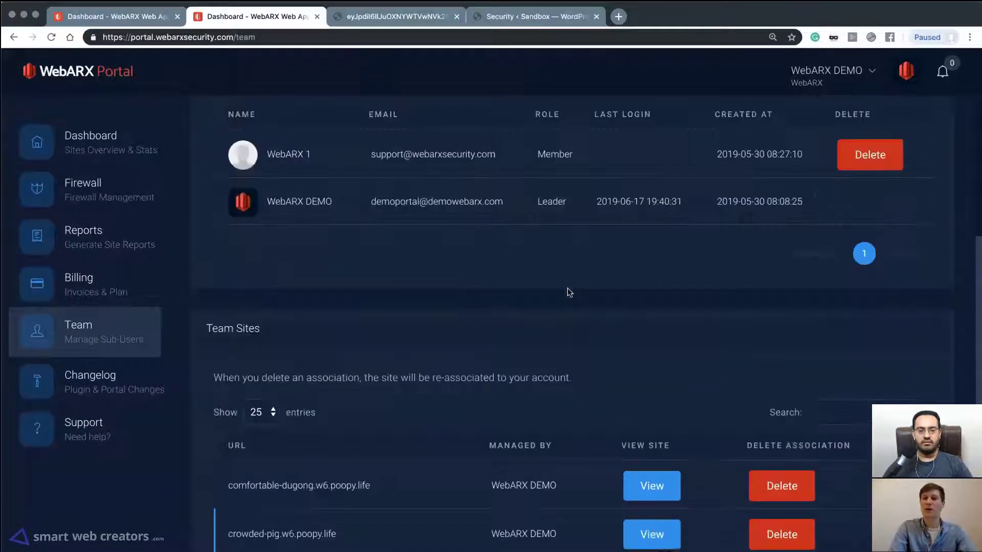
pyautogui.scroll(10, 569, 291)
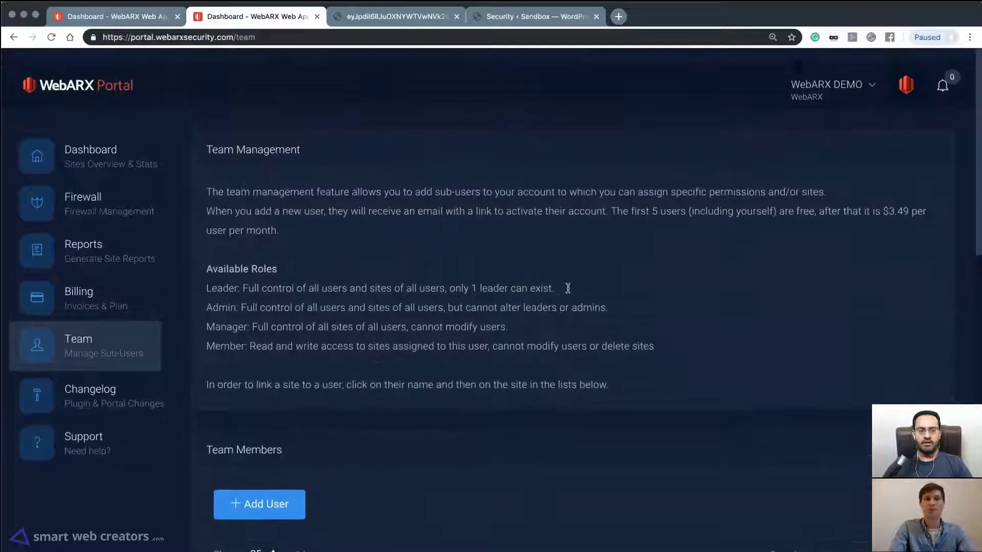
# Open the security reports page, choose globalfruitshop.com as the report's site and look at the week selection
pyautogui.click(127, 241)
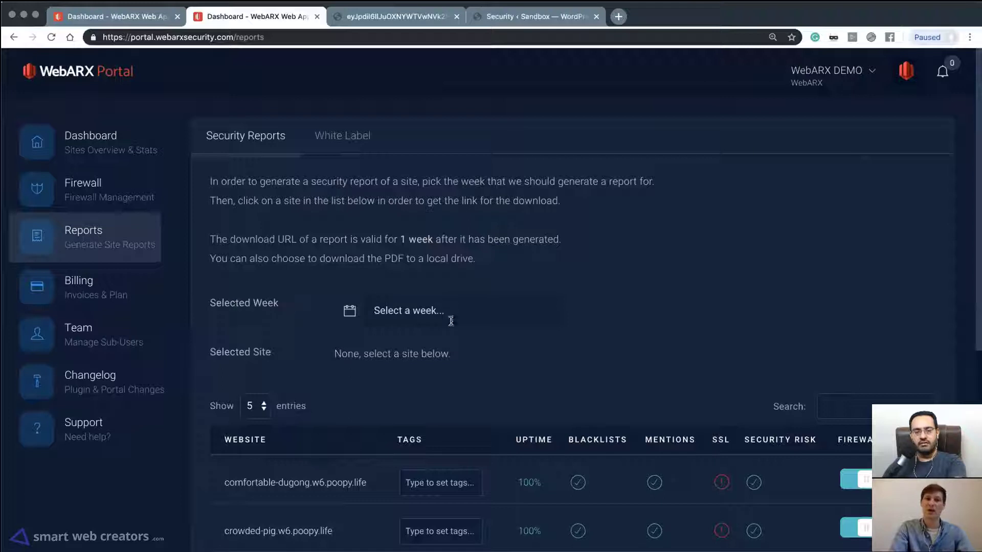
pyautogui.scroll(-5, 368, 440)
pyautogui.click(285, 508)
pyautogui.scroll(1, 451, 157)
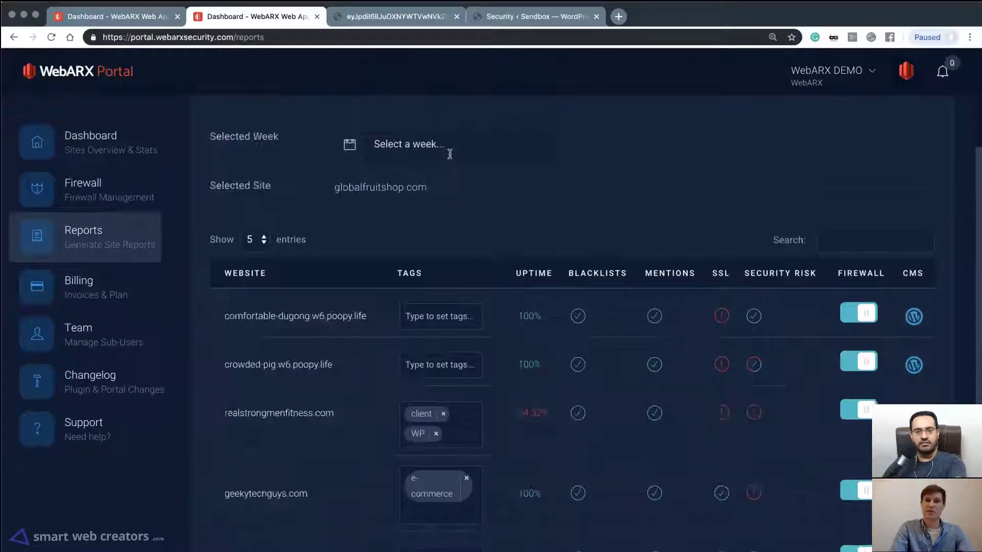
pyautogui.click(449, 155)
pyautogui.click(765, 155)
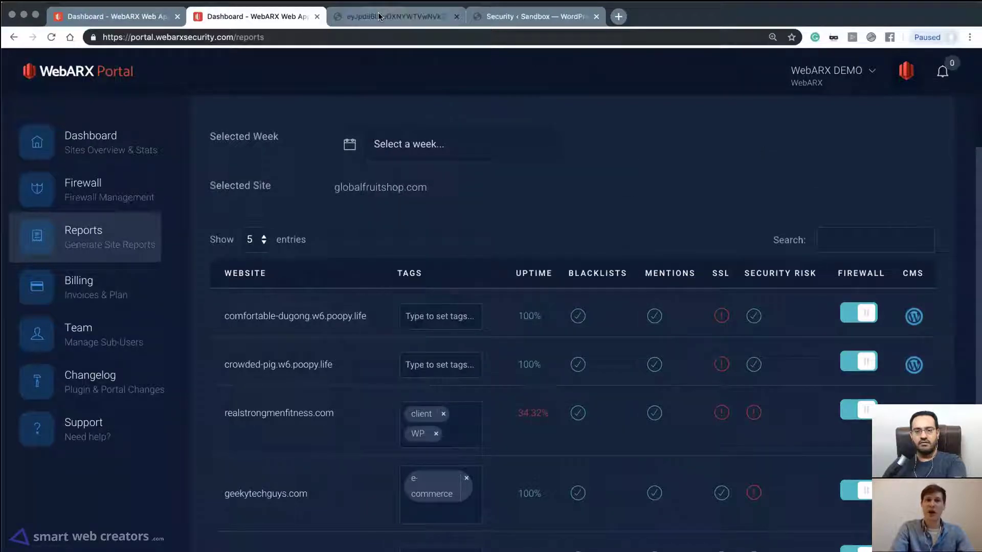
# Review the generated globalfruitshop.com security report for 20–26 May 2019, including blocked attacks, security scan and outdated software
pyautogui.click(386, 17)
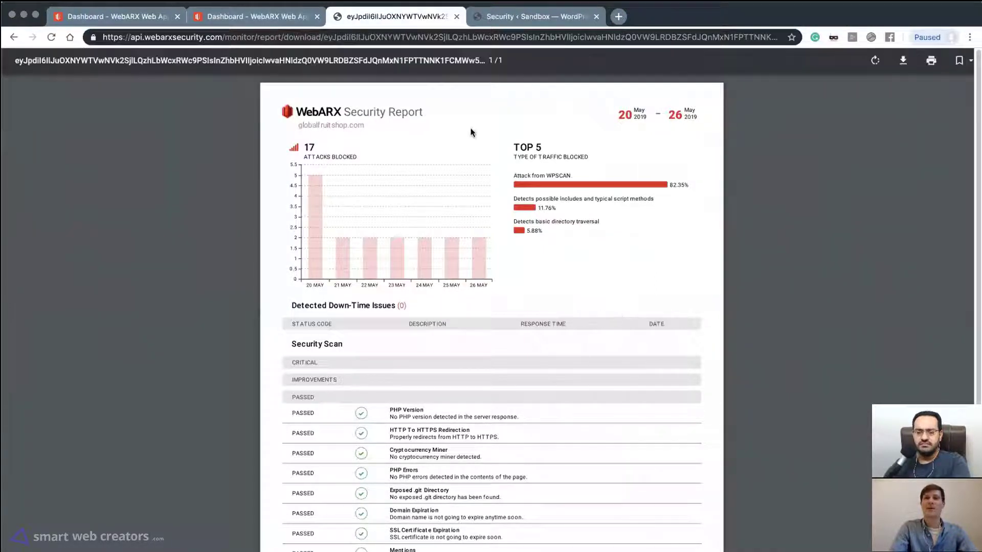
pyautogui.hotkey('ctrl', 'shift', 'Tab')
pyautogui.scroll(5, 401, 124)
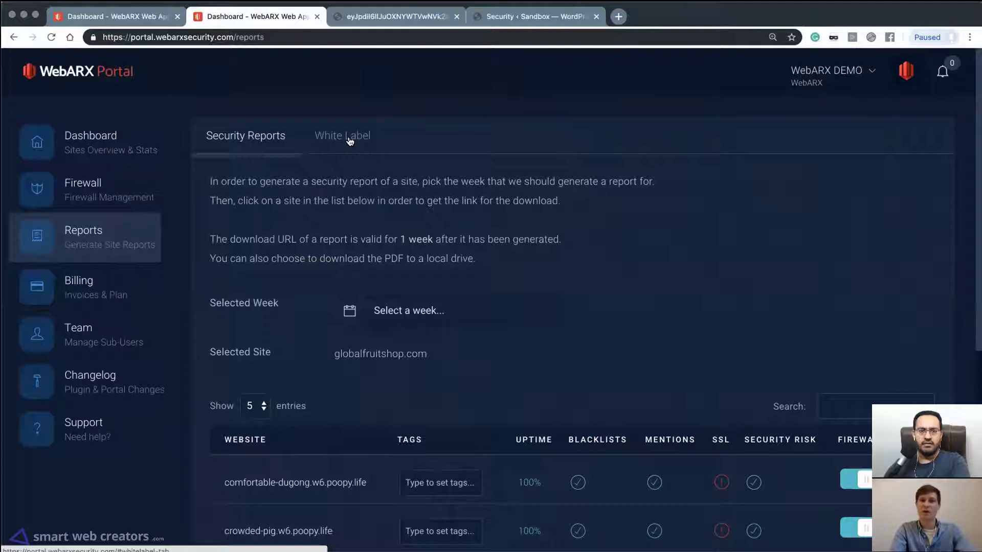
pyautogui.click(391, 16)
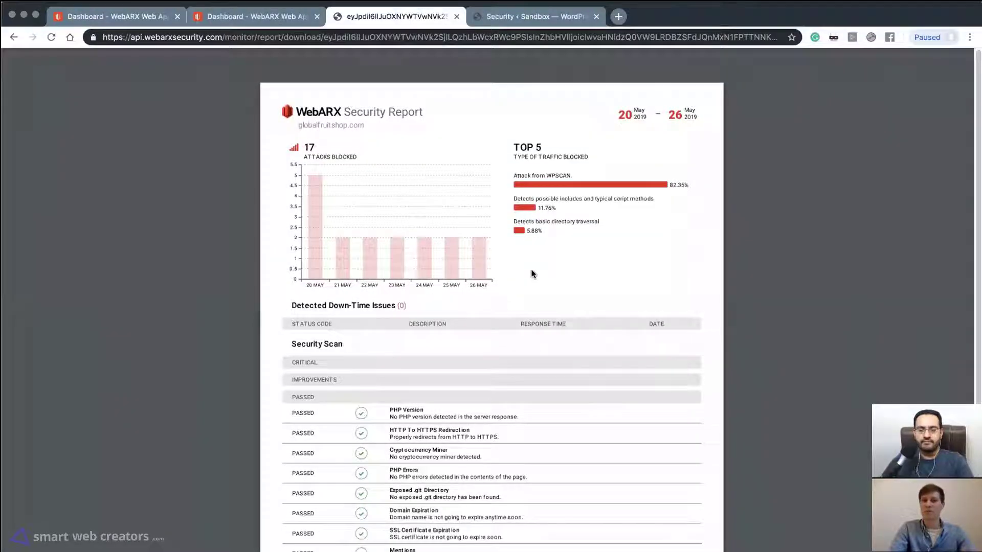
pyautogui.scroll(-3, 529, 307)
pyautogui.scroll(-1, 530, 316)
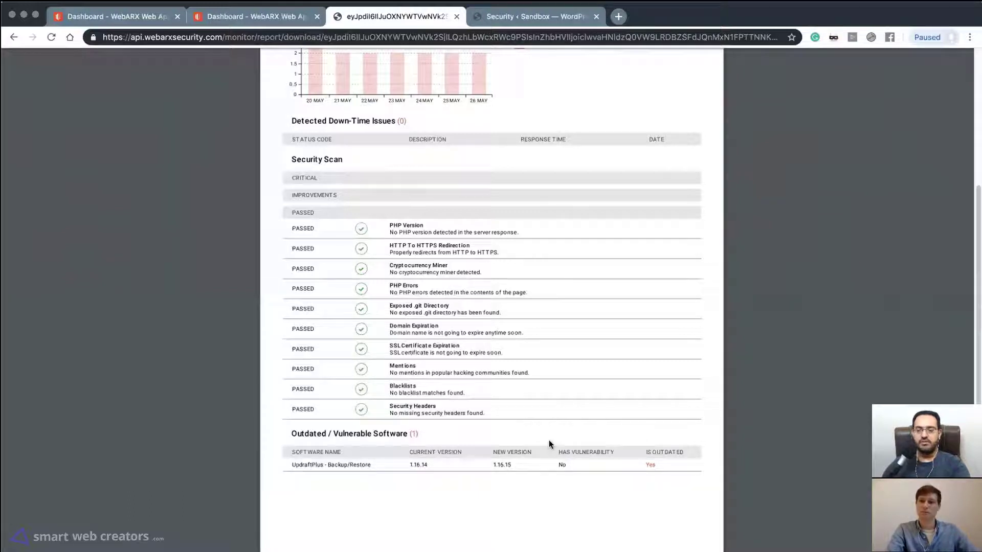
pyautogui.scroll(5, 548, 443)
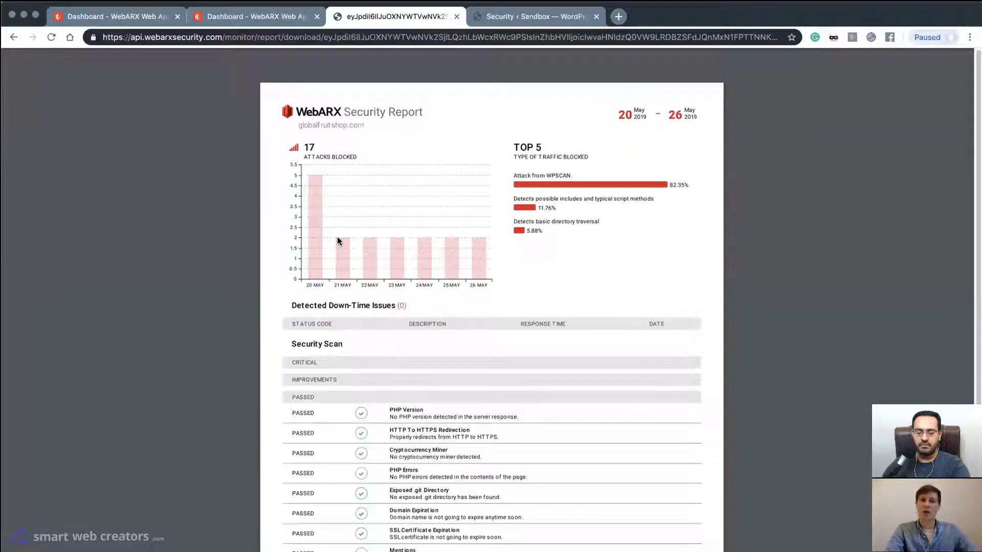
# Return to the portal's reports page and open the Portal & Plugin change log
pyautogui.click(235, 19)
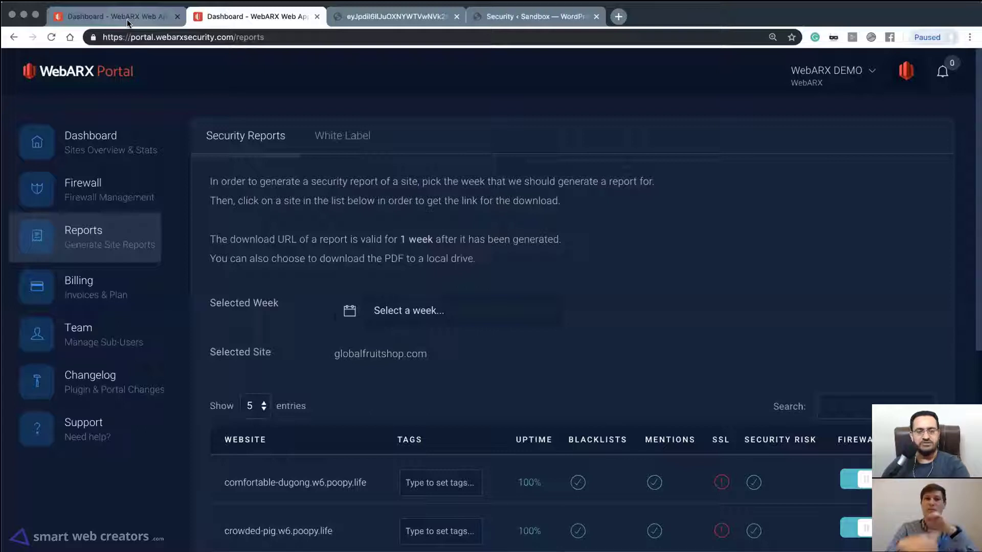
pyautogui.click(100, 393)
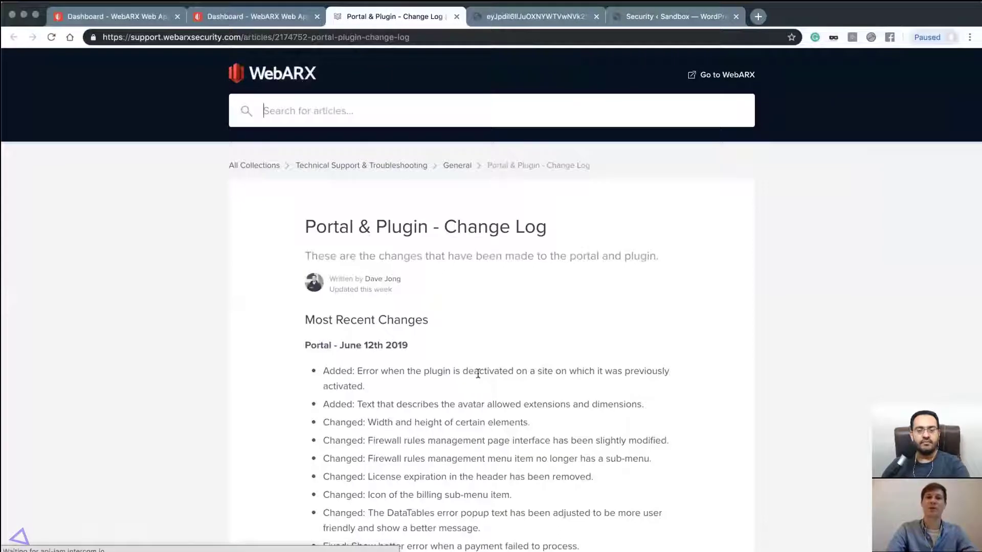
# Look through the most recent portal and plugin changes in the change log article
pyautogui.scroll(-5, 478, 374)
pyautogui.scroll(3, 478, 374)
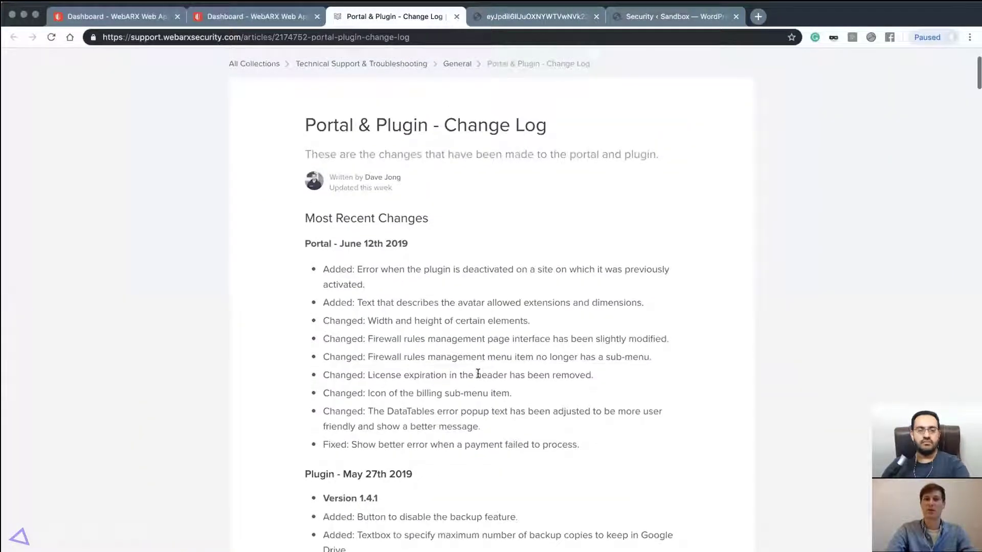
pyautogui.scroll(2, 479, 352)
pyautogui.scroll(-3, 480, 352)
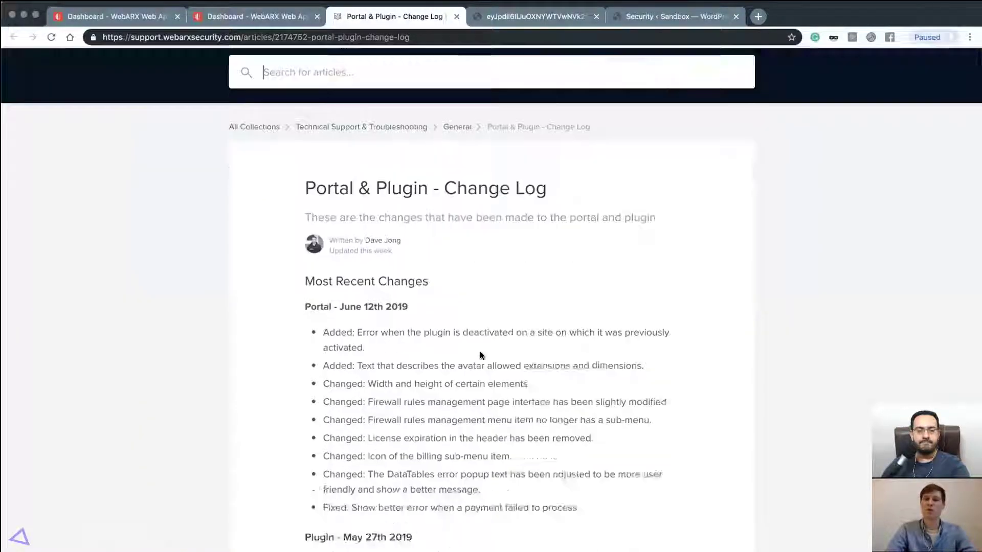
pyautogui.scroll(3, 480, 351)
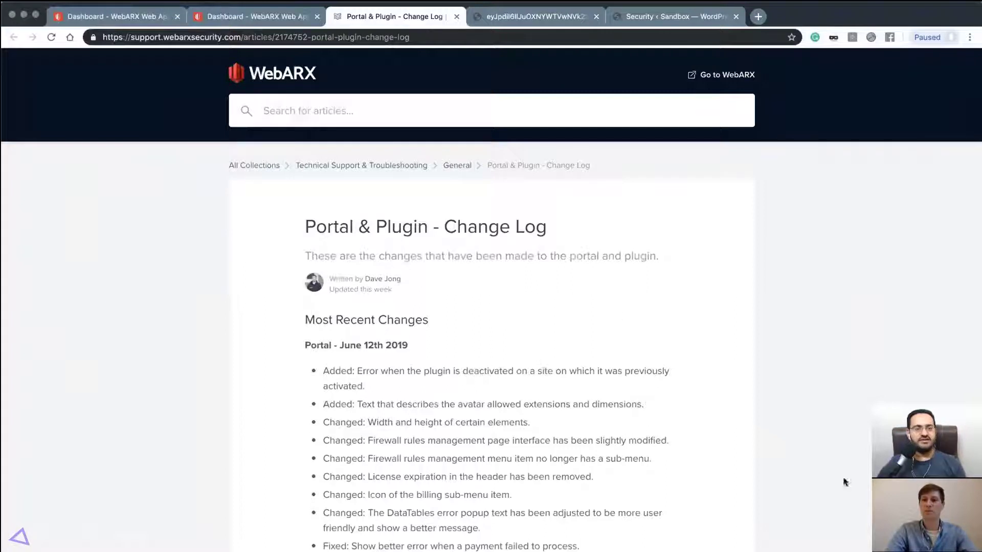
# Return to the portal's reports page, view the support chat's conversation and article search options, and close the chat
pyautogui.click(293, 20)
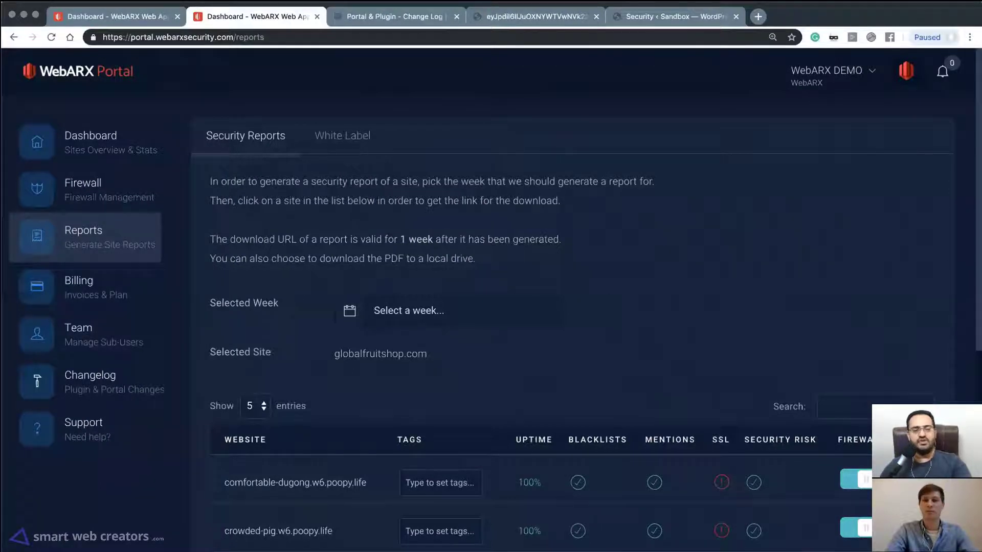
pyautogui.click(949, 523)
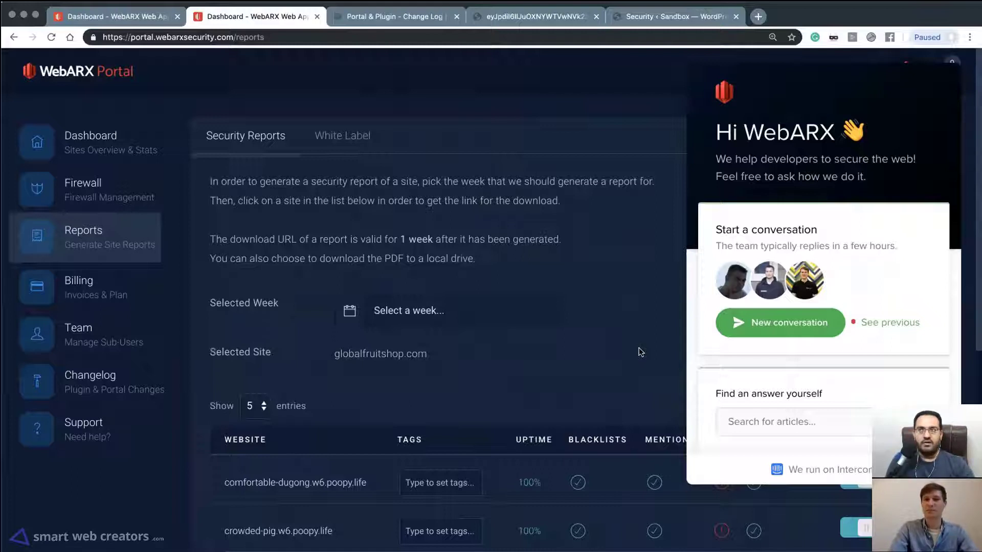
pyautogui.click(939, 520)
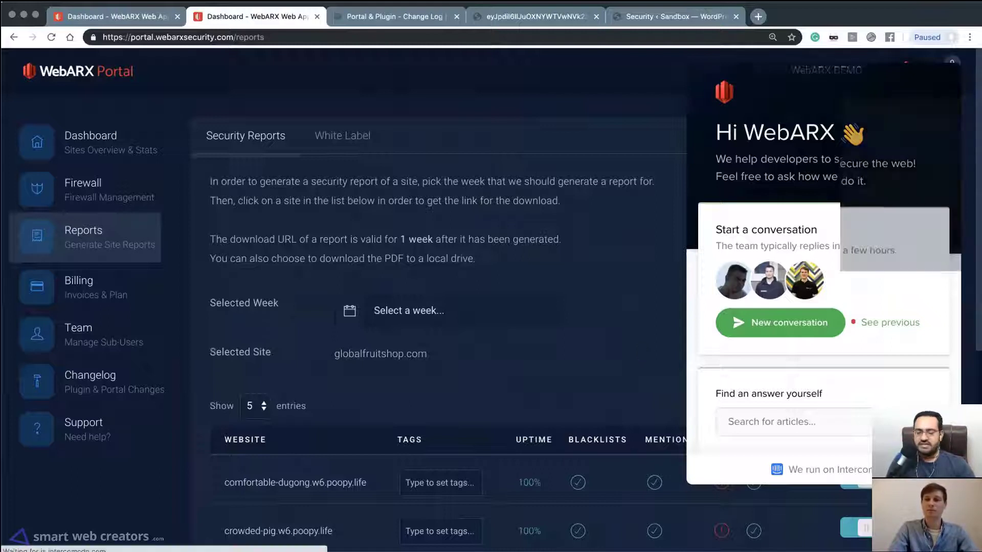
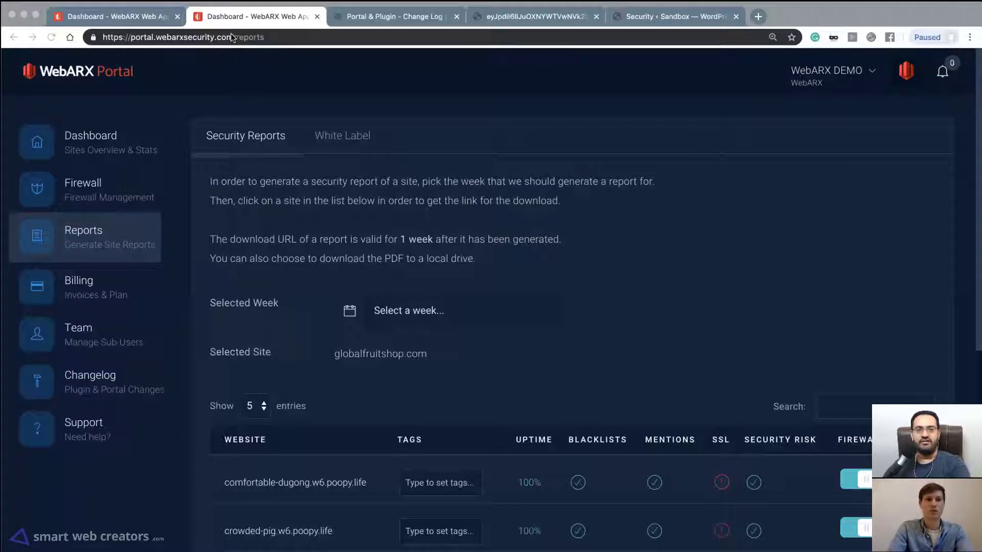
# Go from the change log article to the WebARX documentation home page, and load the webarxsecurity.com website
pyautogui.click(360, 19)
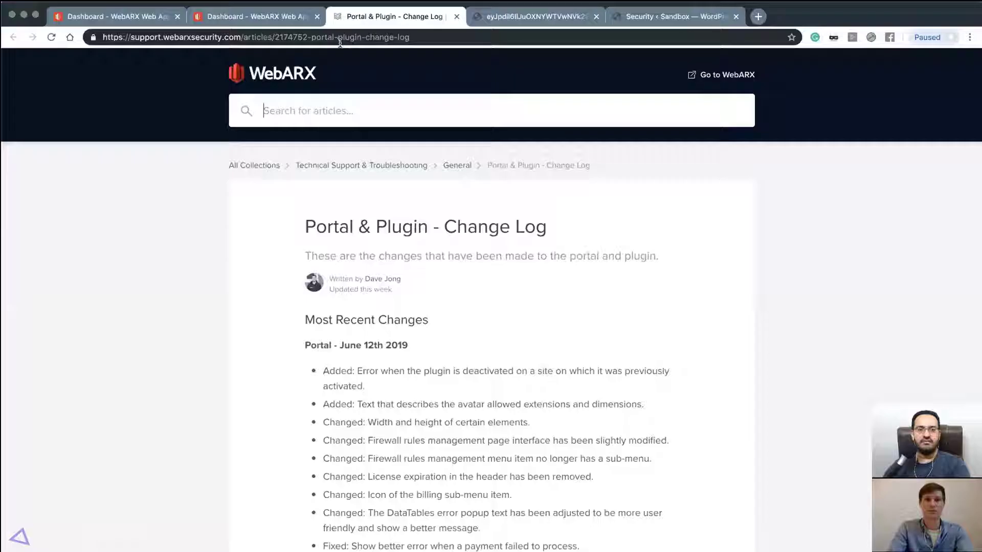
pyautogui.click(269, 81)
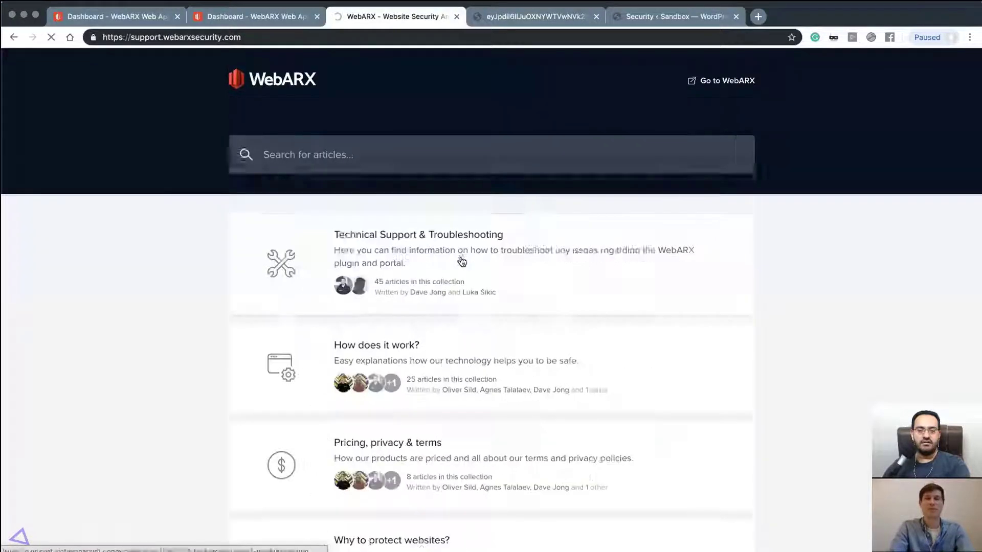
pyautogui.click(229, 40)
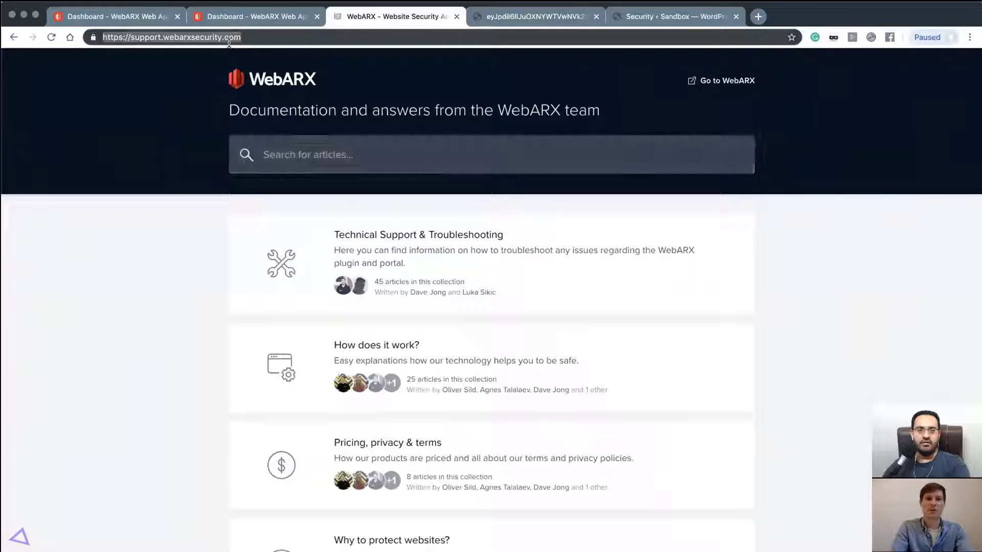
pyautogui.write('webarxsecurity')
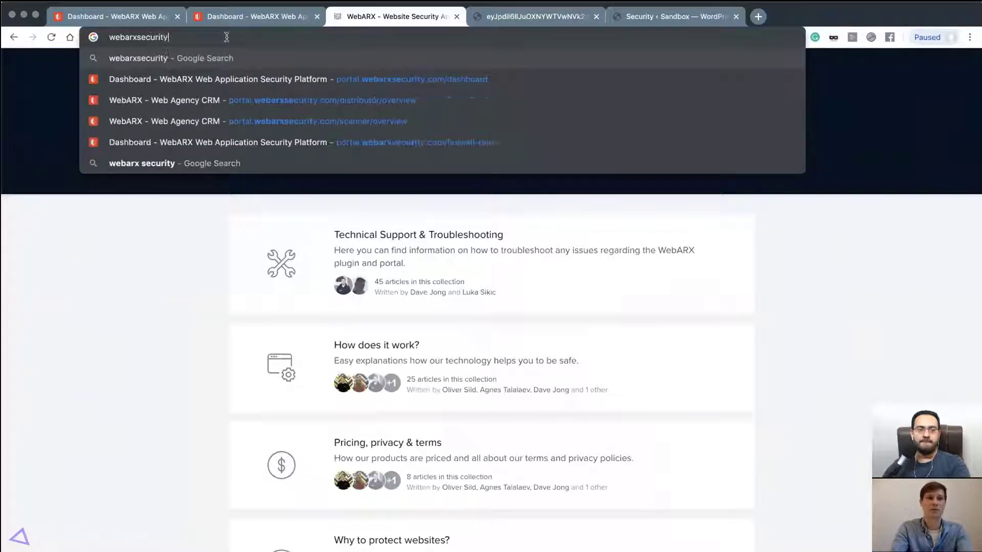
pyautogui.write('.com')
pyautogui.press('Return')
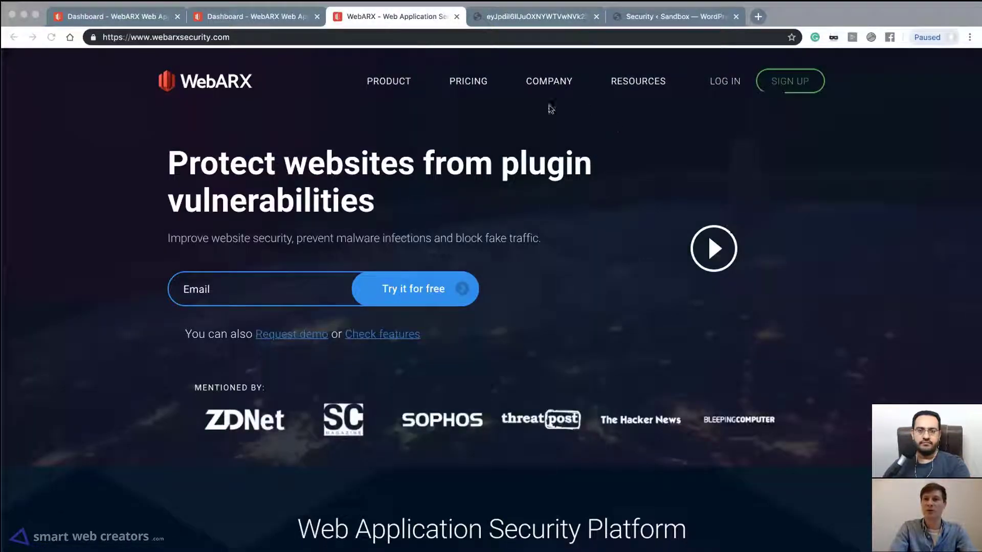
# Open the WebARX pricing page and compare the prices and features of the Essential, Pro and Enterprise plans
pyautogui.click(470, 87)
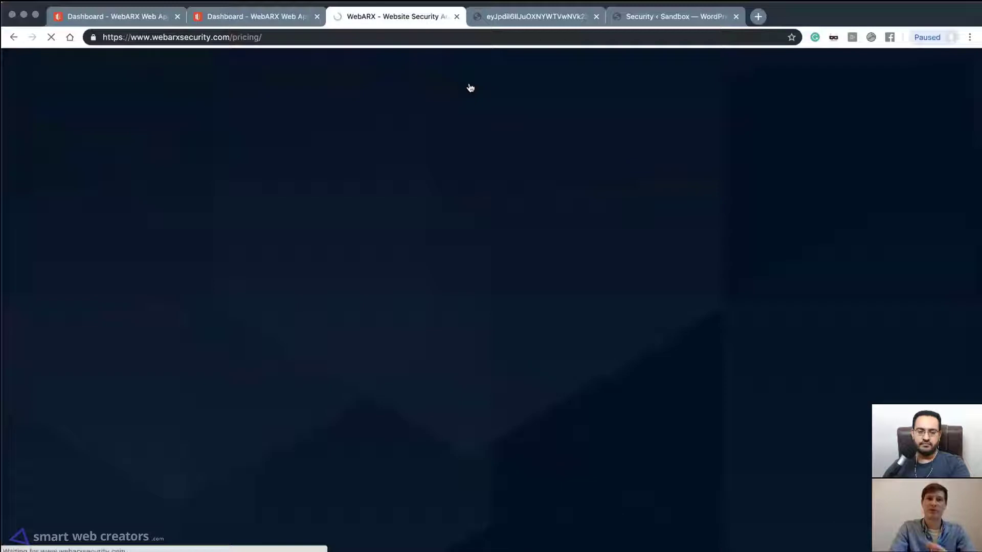
pyautogui.scroll(-4, 736, 317)
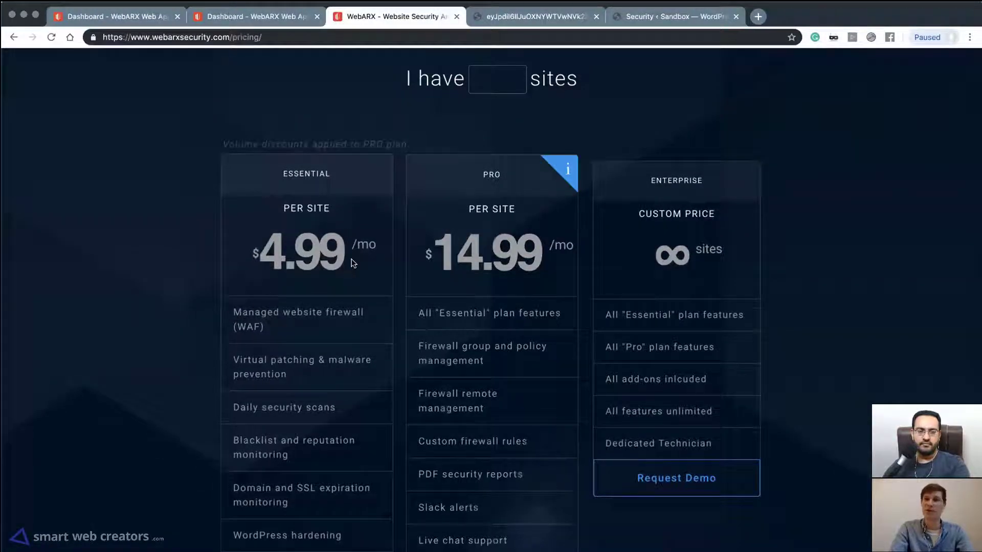
pyautogui.scroll(-1, 352, 263)
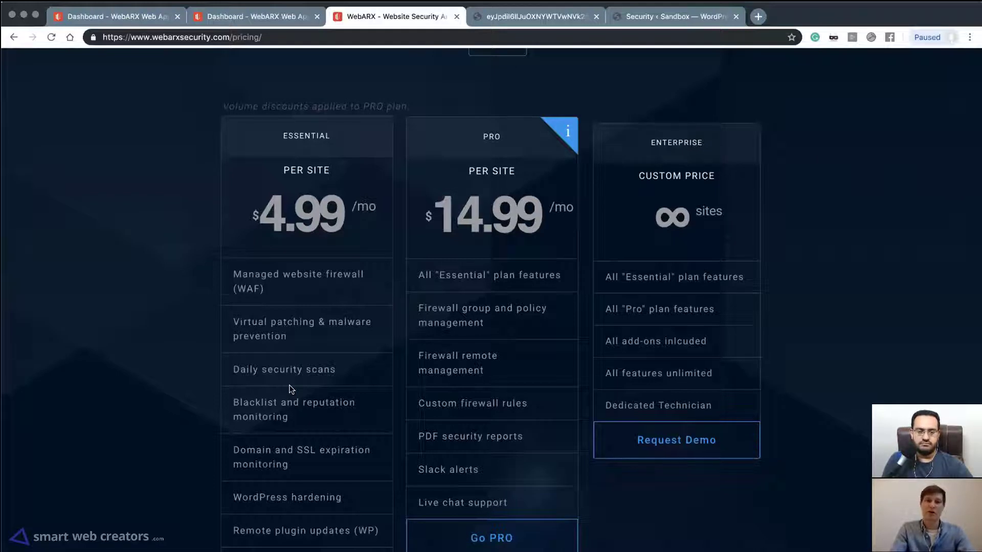
pyautogui.scroll(-1, 290, 390)
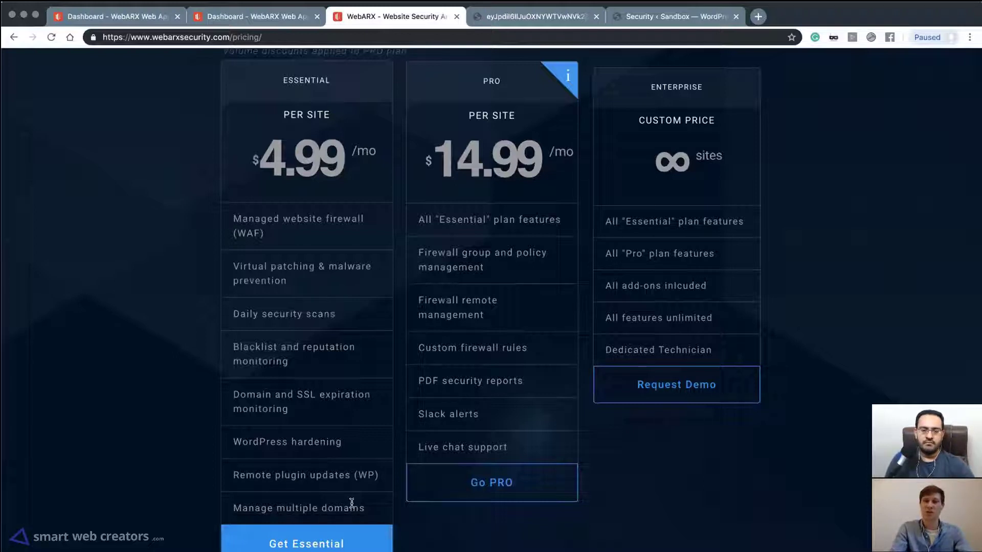
pyautogui.scroll(1, 352, 503)
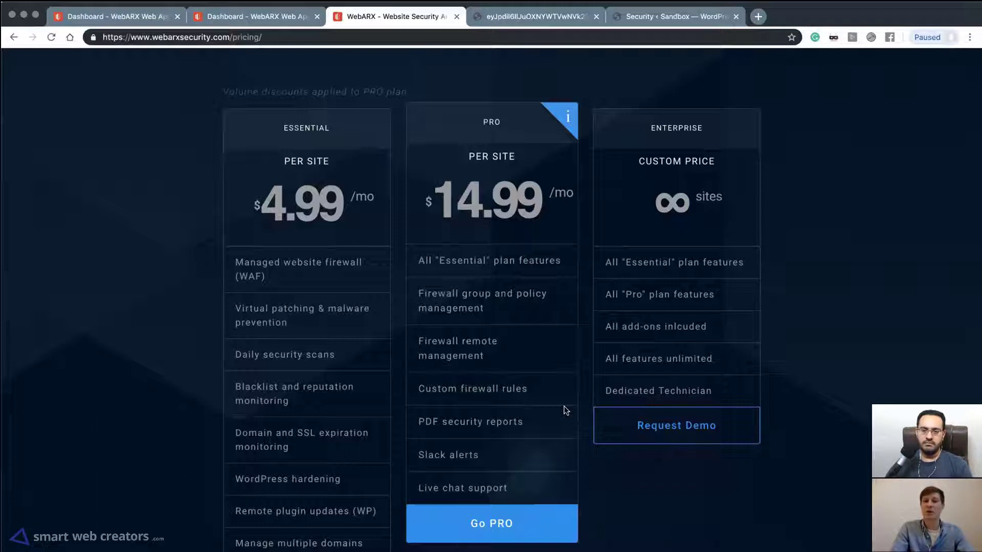
pyautogui.scroll(-3, 566, 411)
pyautogui.scroll(3, 531, 382)
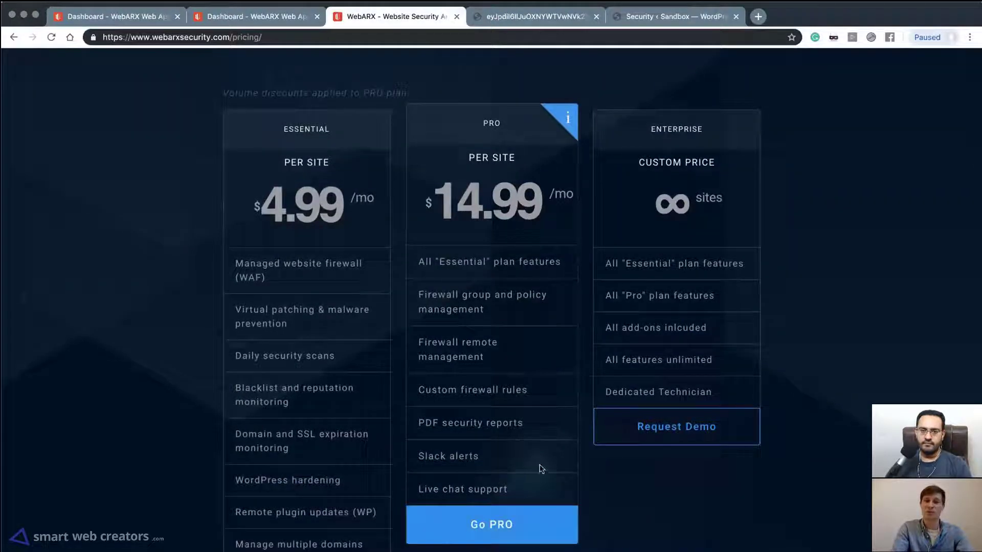
pyautogui.scroll(1, 541, 469)
pyautogui.scroll(-1, 541, 469)
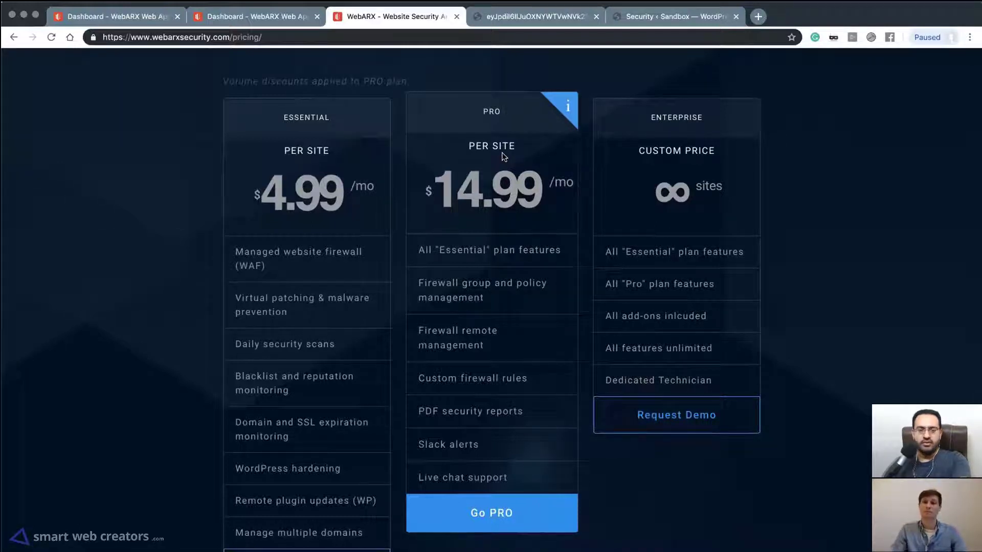
pyautogui.scroll(5, 503, 156)
pyautogui.scroll(2, 503, 153)
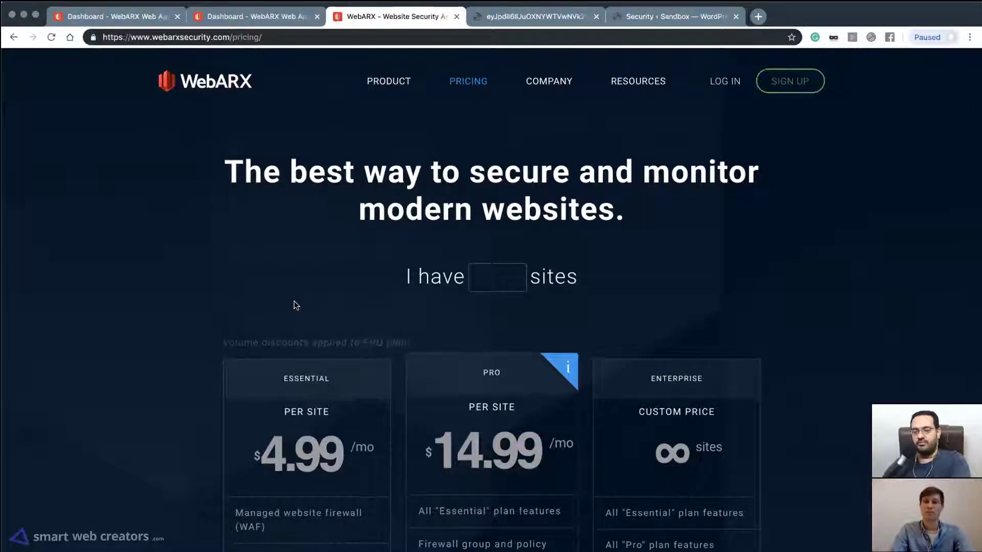
# Check the Pro plan's volume discount by setting the number of sites to 100 and then to 200
pyautogui.scroll(-5, 295, 305)
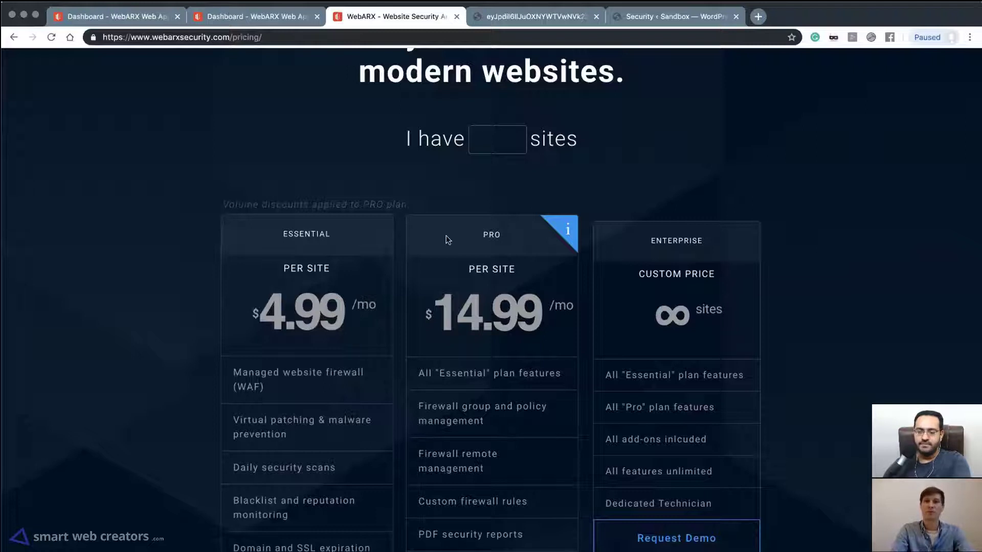
pyautogui.click(491, 150)
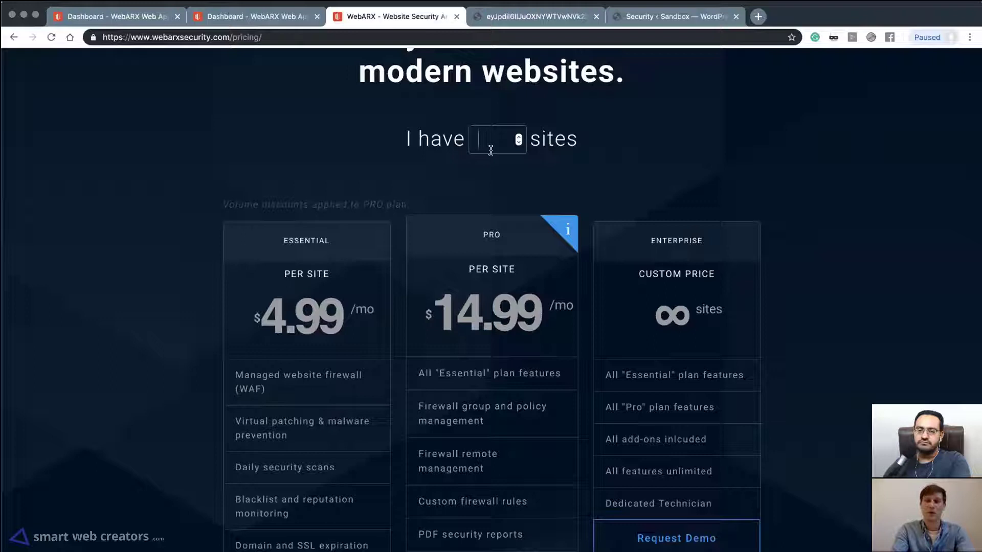
pyautogui.write('100')
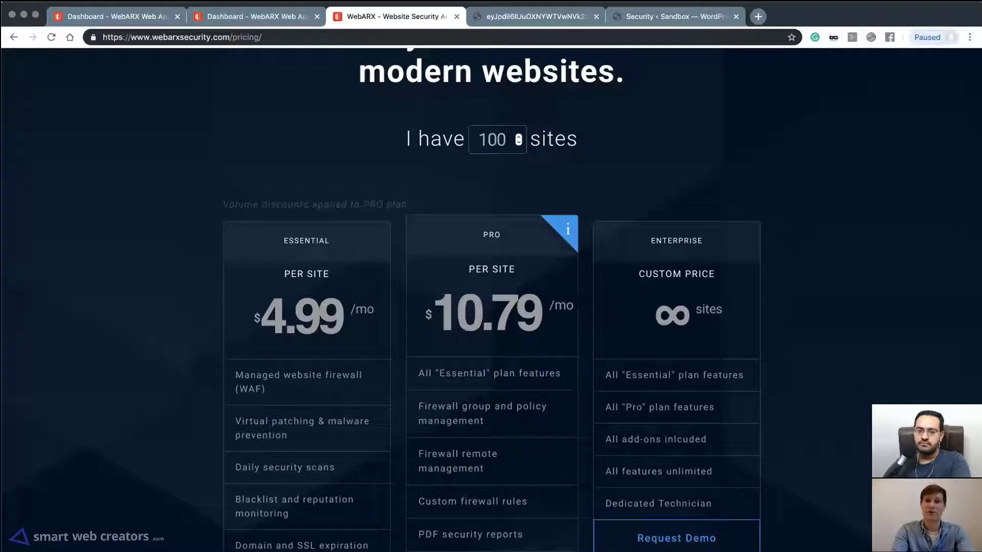
pyautogui.press('BackSpace')
pyautogui.press('BackSpace')
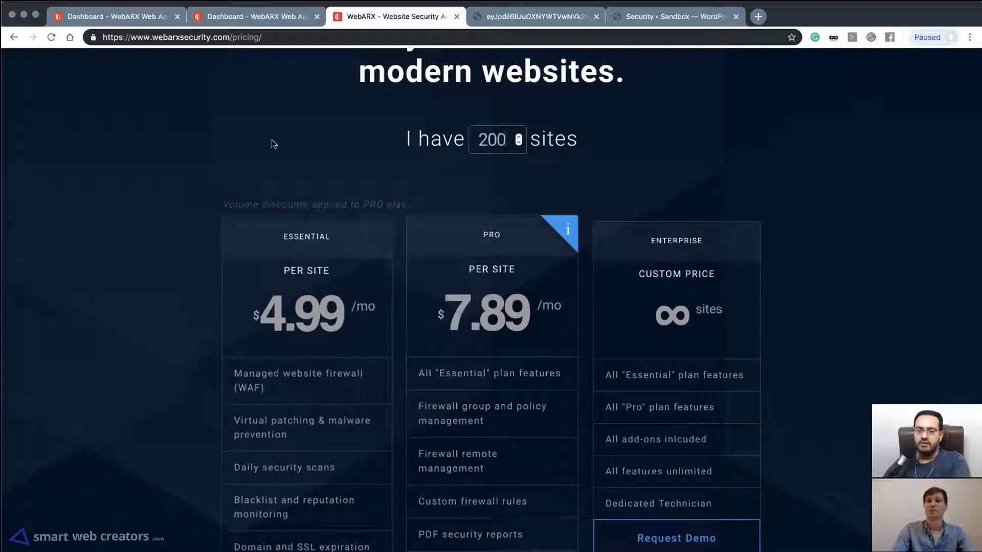
# Return to the portal's reports page and review the uptime, SSL, risk and firewall status of the listed sites
pyautogui.scroll(2, 272, 140)
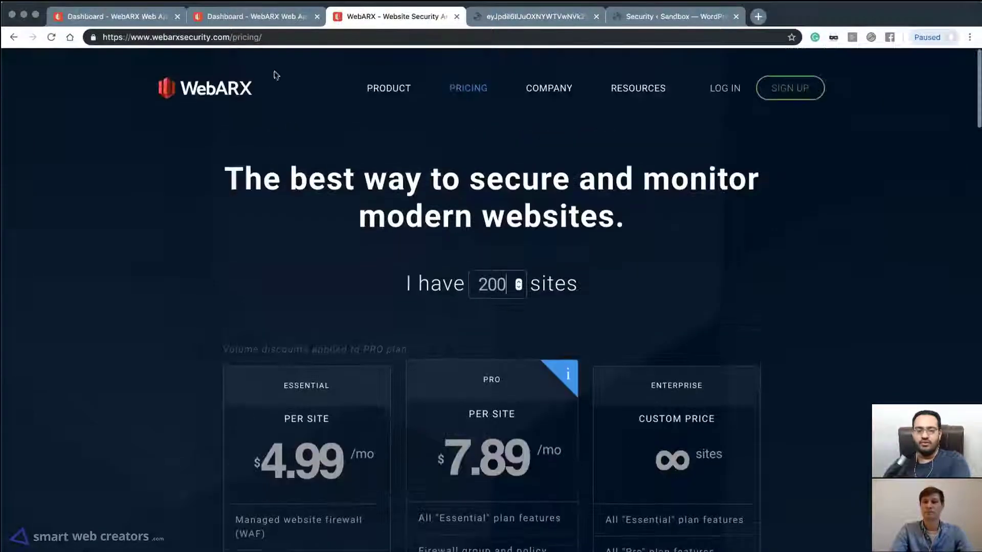
pyautogui.click(120, 16)
pyautogui.click(275, 16)
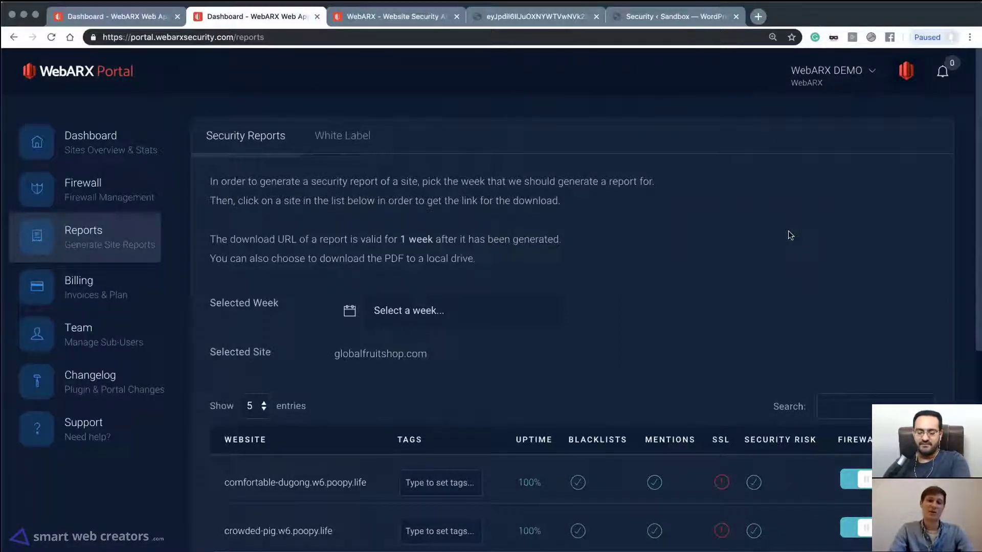
pyautogui.scroll(-3, 717, 376)
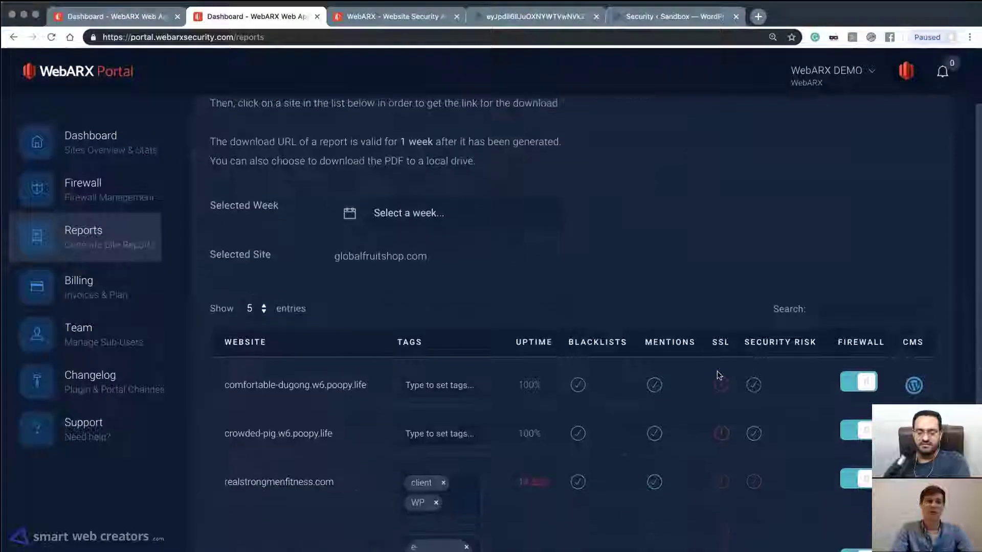
pyautogui.scroll(-7, 719, 375)
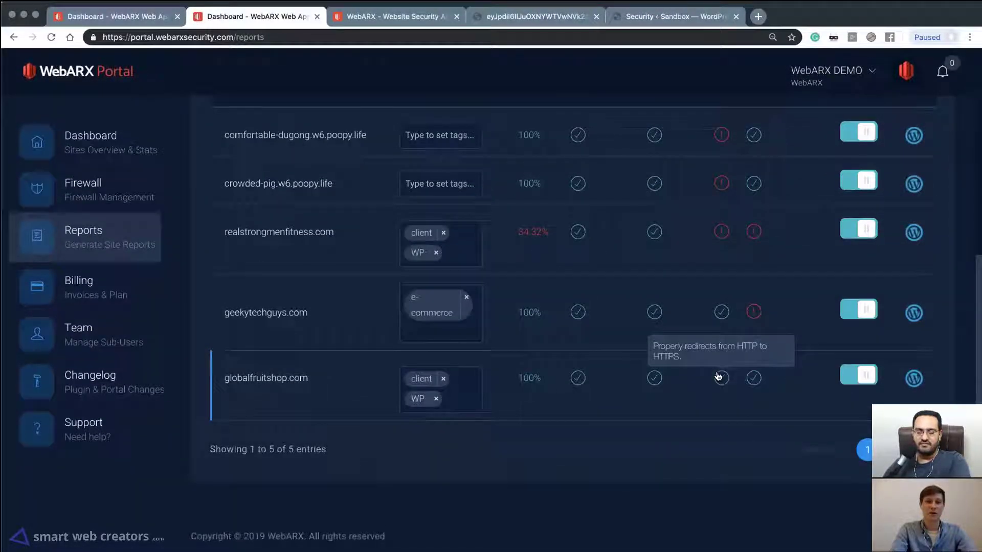
pyautogui.scroll(10, 719, 376)
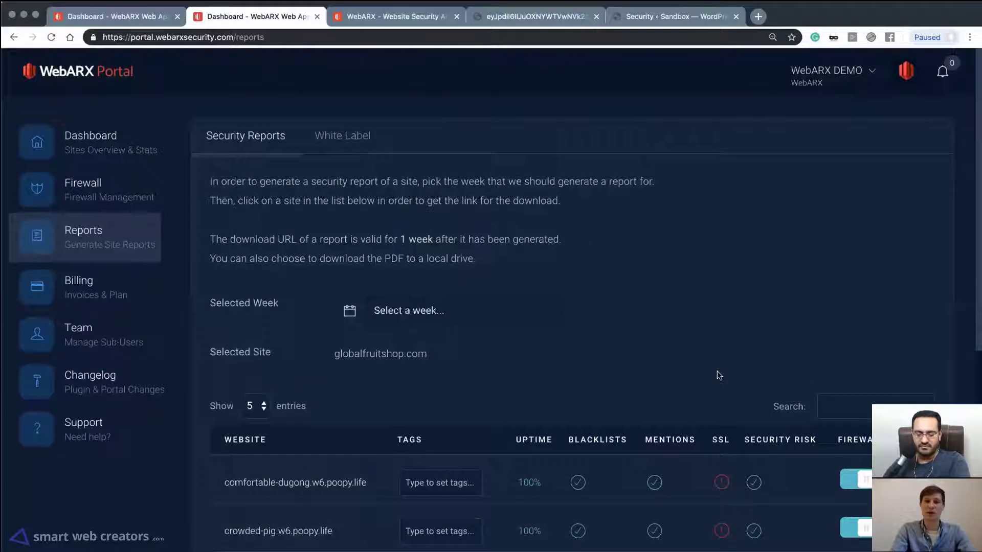